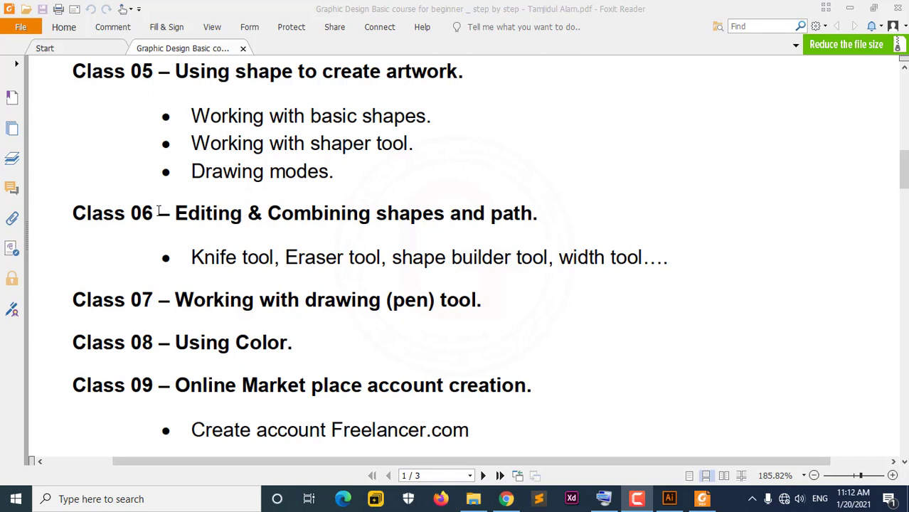
Highlight the Class 06 heading, Editing & Combining shapes and path, in the syllabus PDF.
{"action": "left_click_drag", "start_coordinate": [159, 211], "coordinate": [533, 213]}
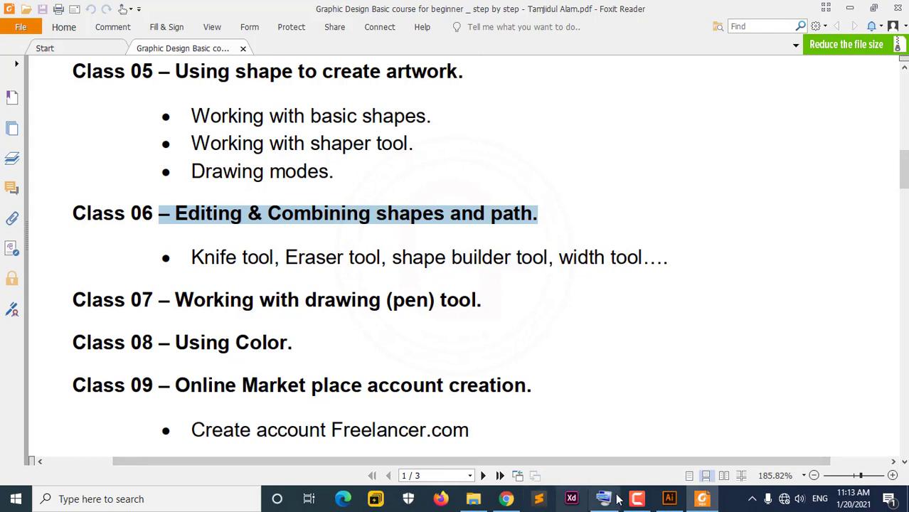
Open the Class_06_Practise.ai practice file in Illustrator.
{"action": "left_click", "coordinate": [668, 500]}
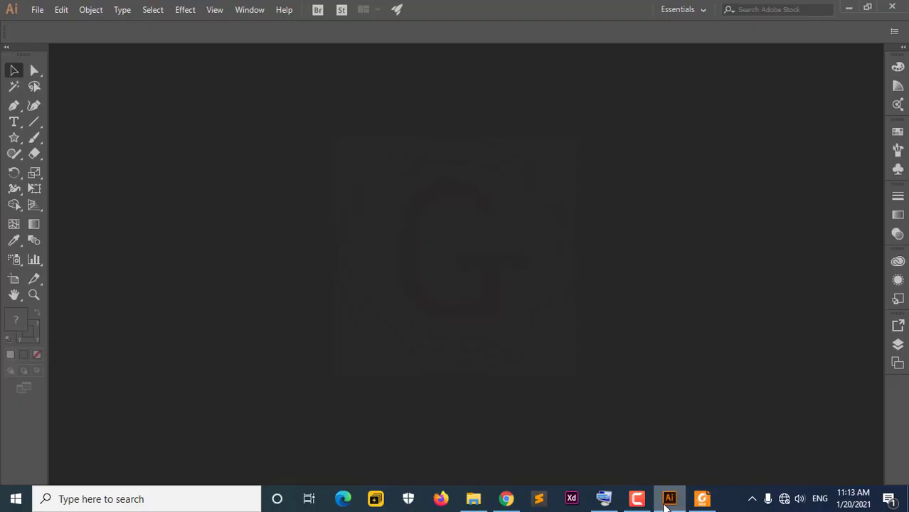
{"action": "left_click", "coordinate": [37, 10]}
{"action": "mouse_move", "coordinate": [61, 10]}
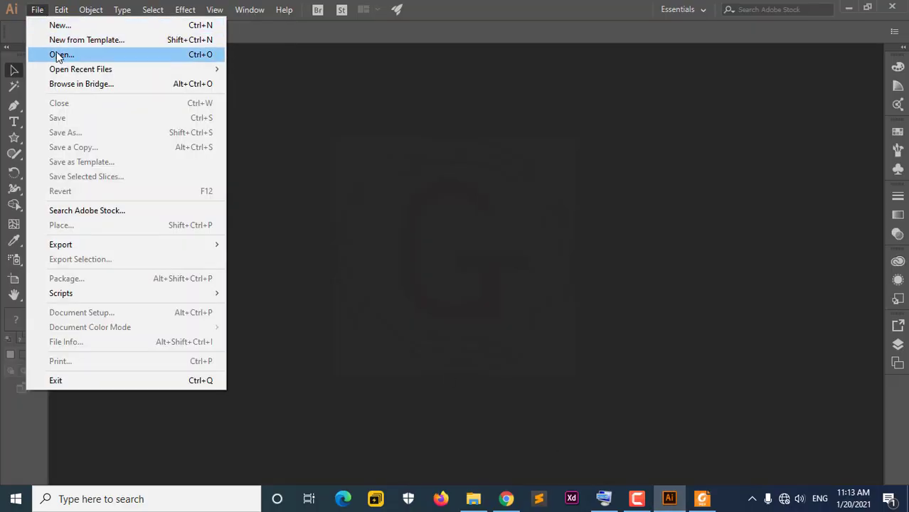
{"action": "left_click", "coordinate": [60, 53]}
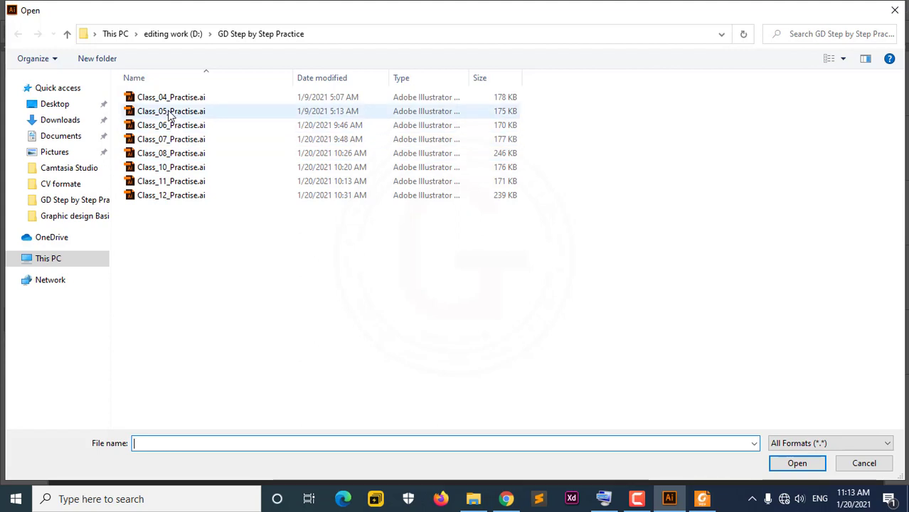
{"action": "left_click", "coordinate": [177, 126]}
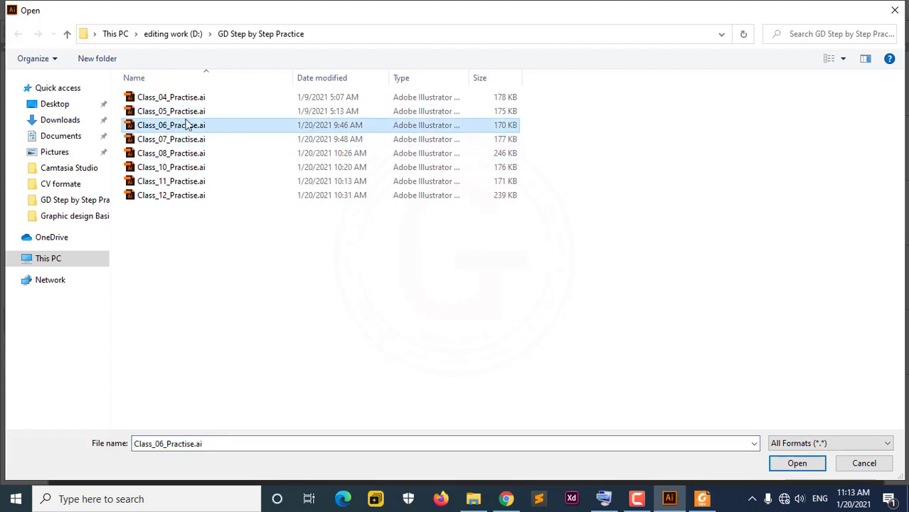
{"action": "left_click", "coordinate": [814, 455]}
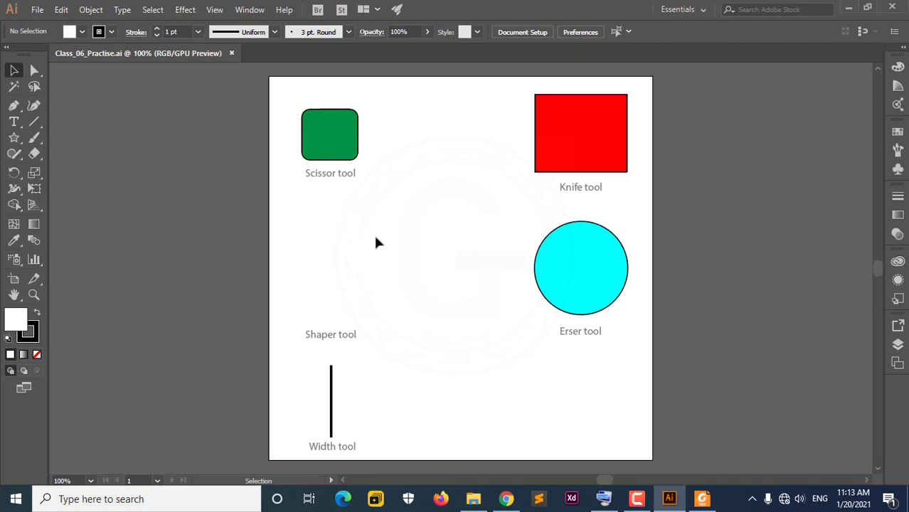
Recheck the syllabus, then select the green Scissor-tool square, zoom to 300% and pick Scissors.
{"action": "left_click", "coordinate": [702, 498]}
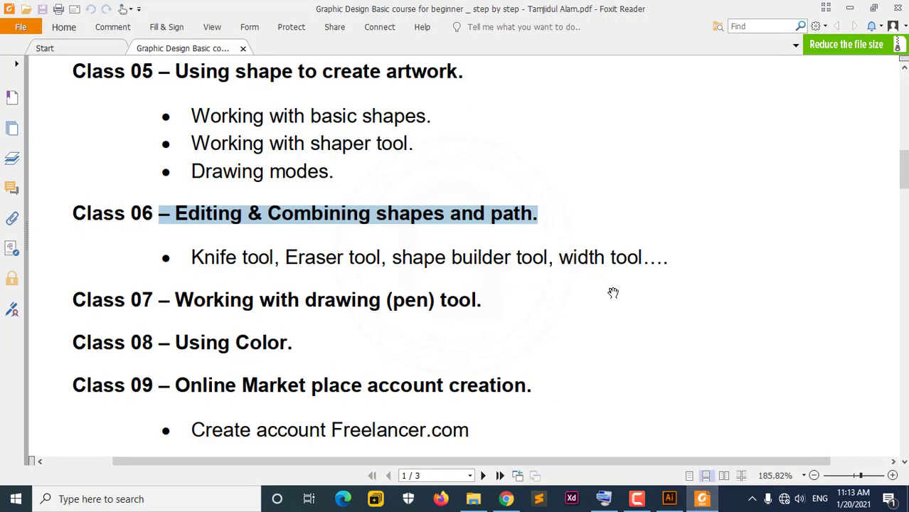
{"action": "left_click", "coordinate": [672, 500]}
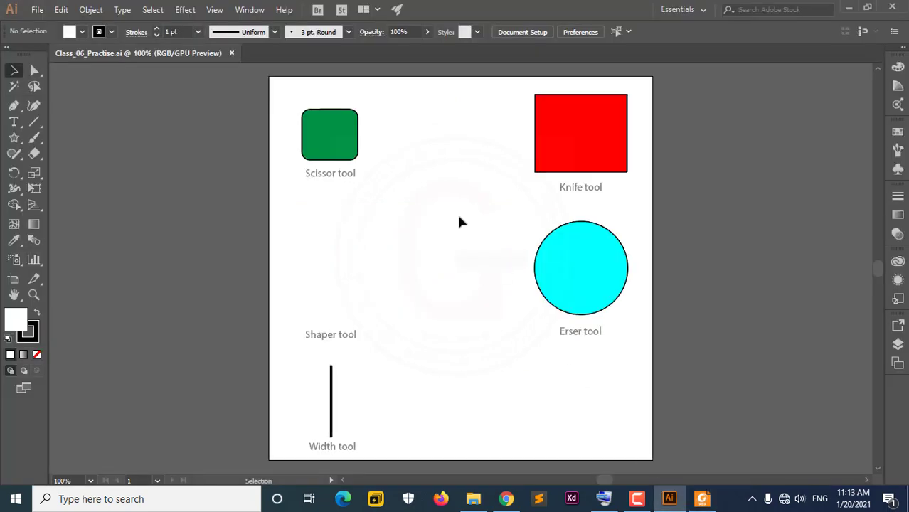
{"action": "left_click", "coordinate": [341, 151]}
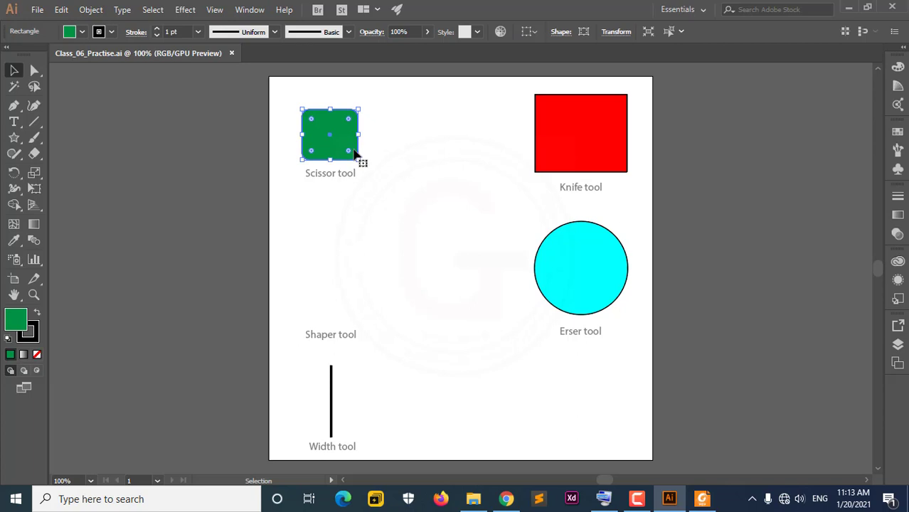
{"action": "scroll", "coordinate": [354, 155], "scroll_direction": "up", "scroll_amount": 2}
{"action": "scroll", "coordinate": [354, 154], "scroll_direction": "up", "scroll_amount": 1}
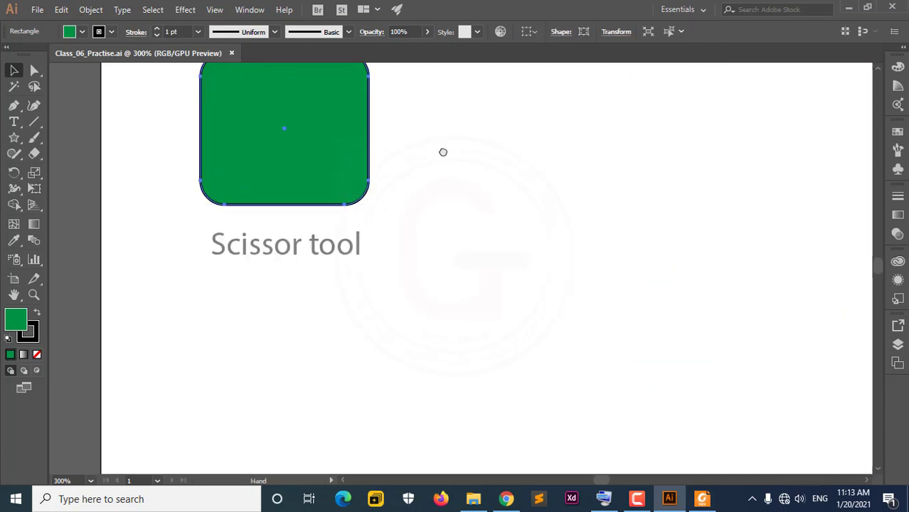
{"action": "left_click_drag", "start_coordinate": [443, 152], "coordinate": [498, 269]}
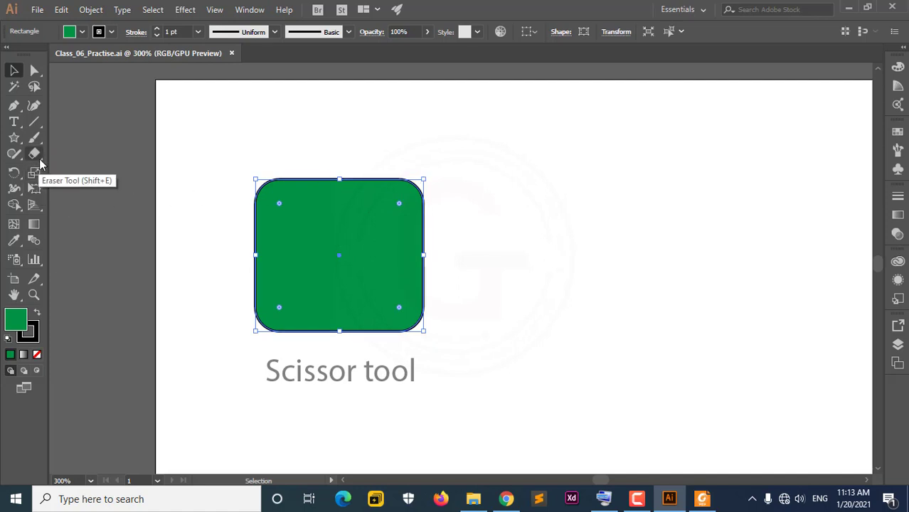
{"action": "mouse_move", "coordinate": [34, 153]}
{"action": "left_mouse_down"}
{"action": "mouse_move", "coordinate": [95, 176]}
{"action": "mouse_move", "coordinate": [87, 173]}
{"action": "left_mouse_up"}
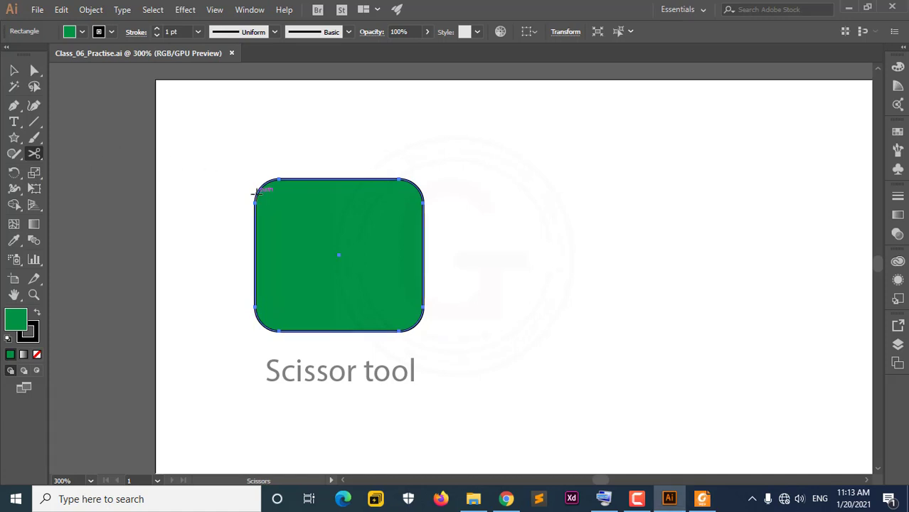
{"action": "scroll", "coordinate": [311, 193], "scroll_direction": "up", "scroll_amount": 2}
{"action": "scroll", "coordinate": [310, 193], "scroll_direction": "up", "scroll_amount": 2}
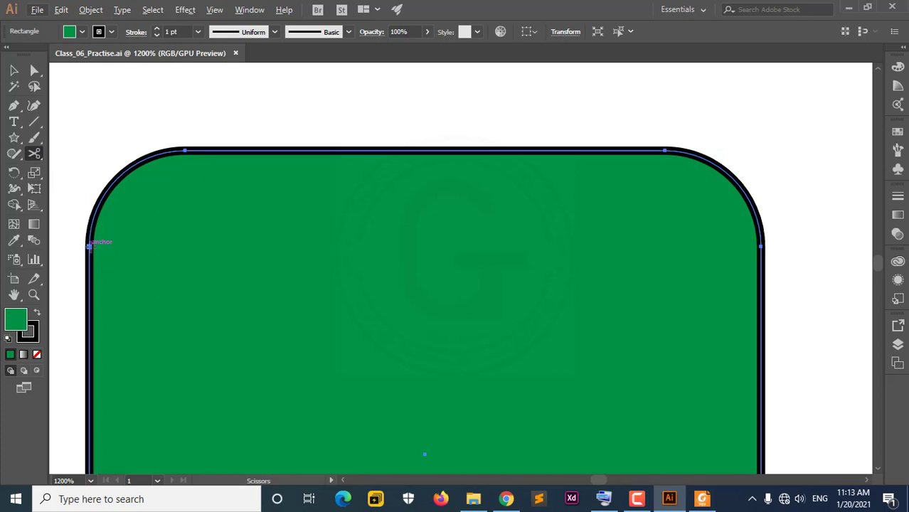
{"action": "left_click", "coordinate": [244, 232]}
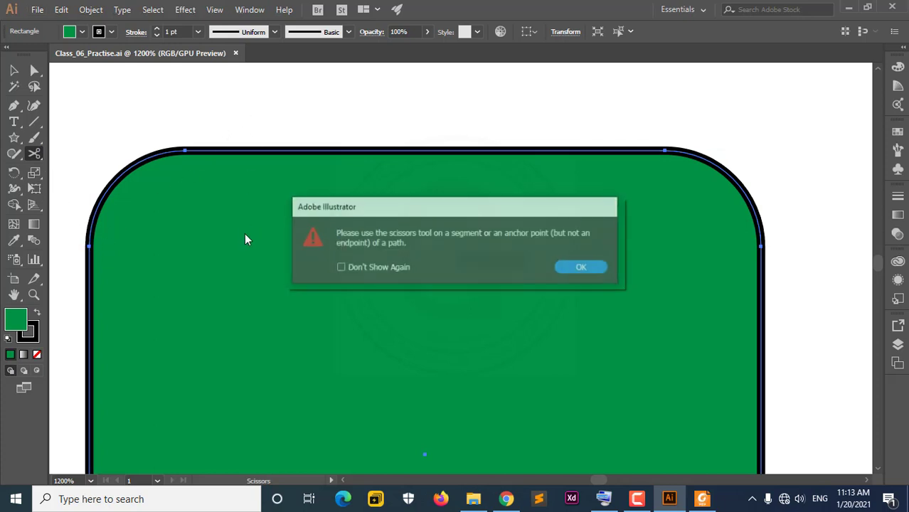
{"action": "left_click", "coordinate": [573, 268]}
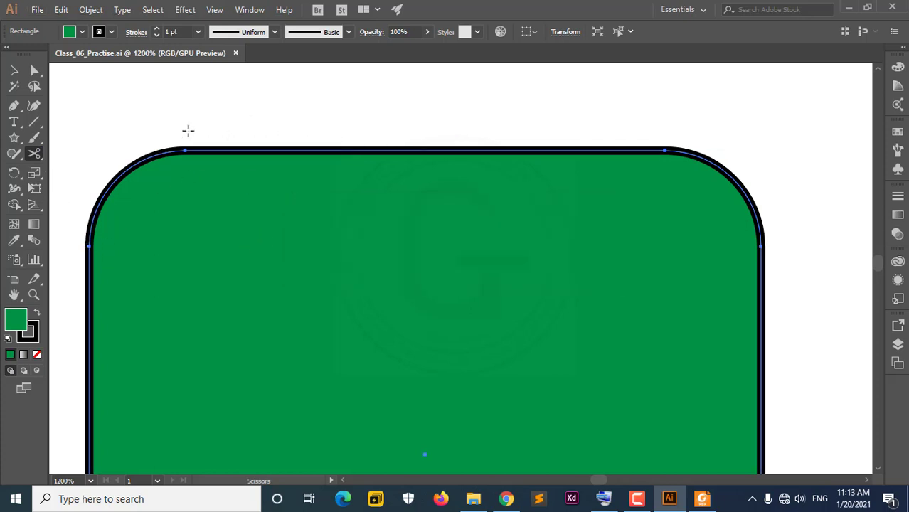
{"action": "left_click", "coordinate": [129, 130]}
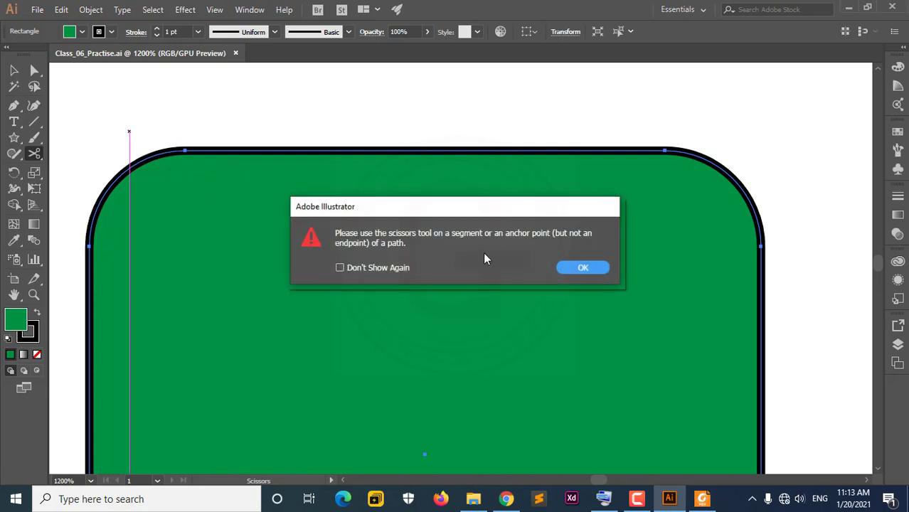
{"action": "left_click", "coordinate": [573, 267]}
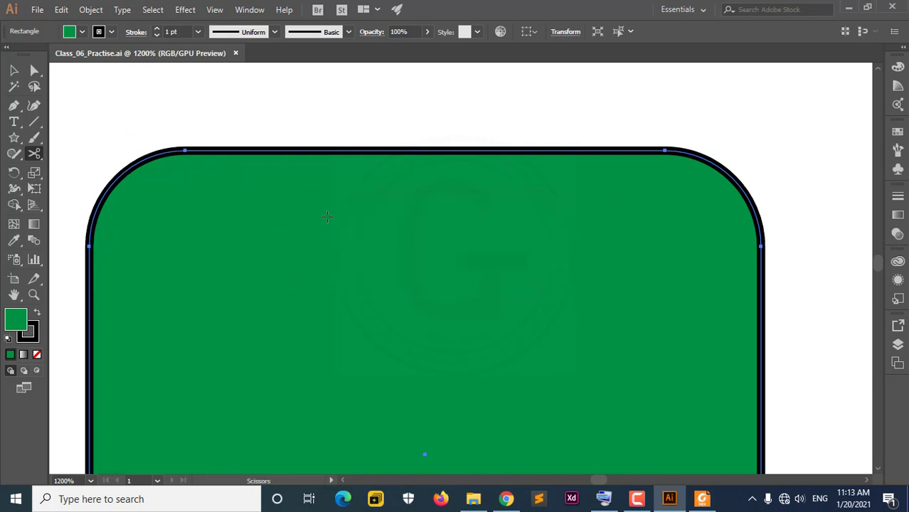
{"action": "left_click", "coordinate": [145, 104]}
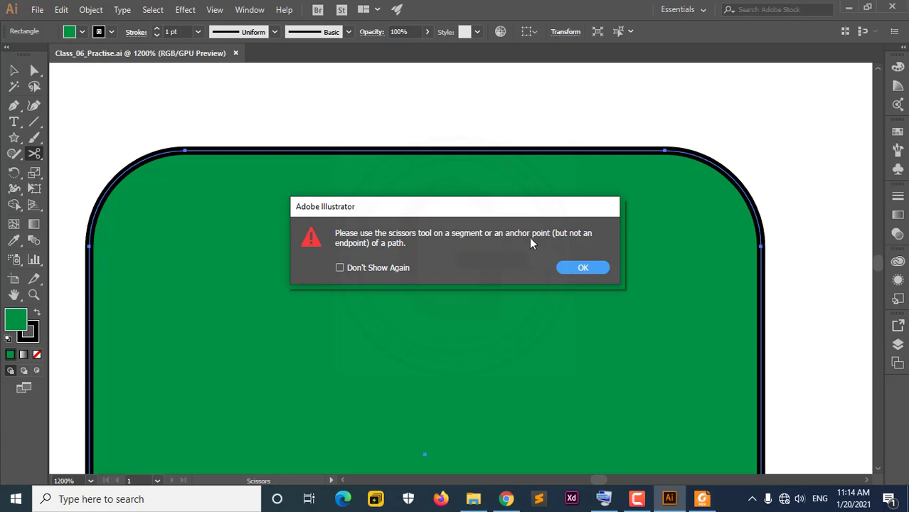
{"action": "left_click", "coordinate": [579, 268]}
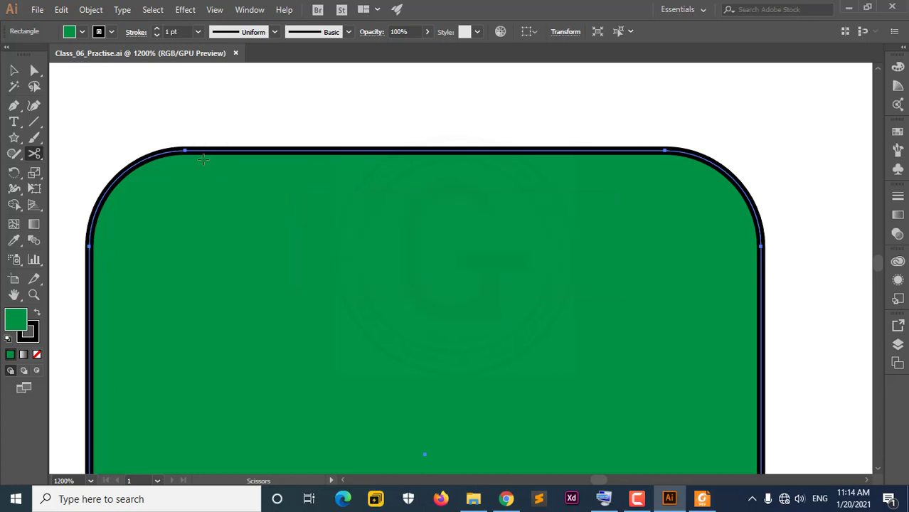
Cut the green rectangle's outline at both anchors of its top-left rounded corner.
{"action": "scroll", "coordinate": [202, 158], "scroll_direction": "up", "scroll_amount": 3}
{"action": "scroll", "coordinate": [142, 148], "scroll_direction": "up", "scroll_amount": 3}
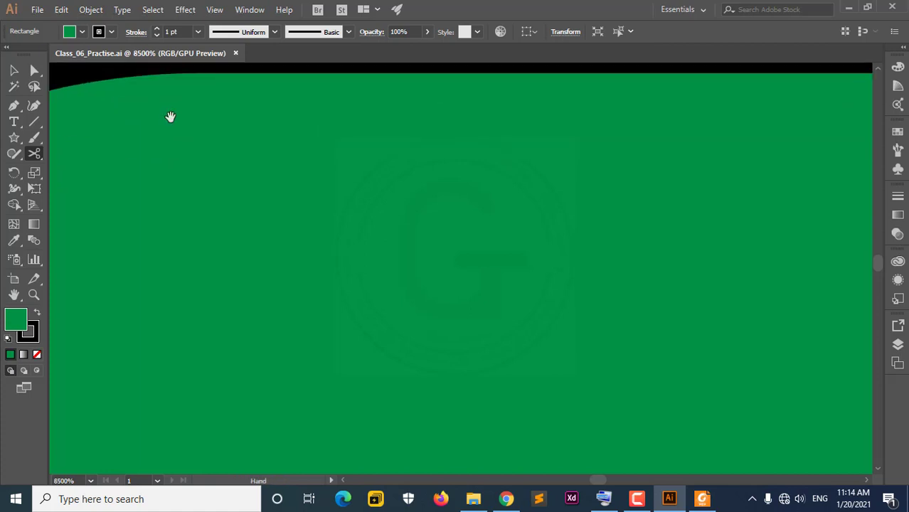
{"action": "left_click_drag", "start_coordinate": [171, 116], "coordinate": [296, 203]}
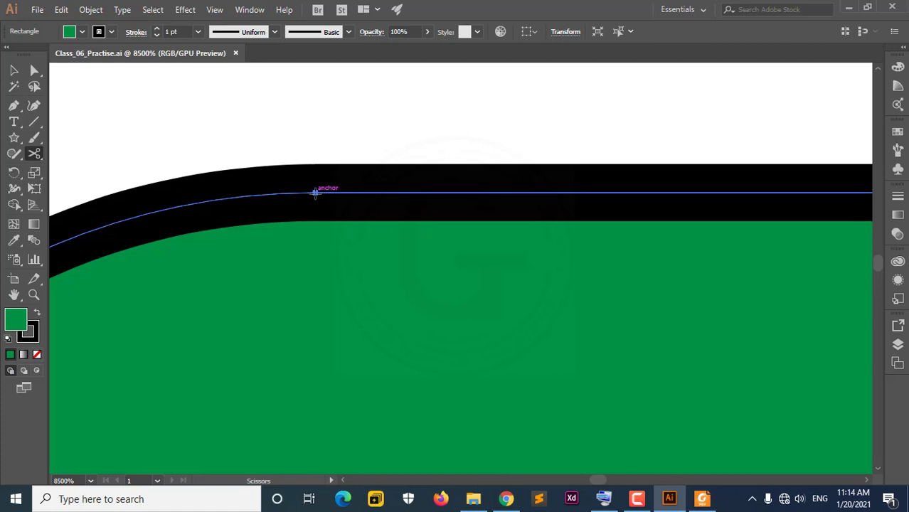
{"action": "left_click", "coordinate": [315, 192]}
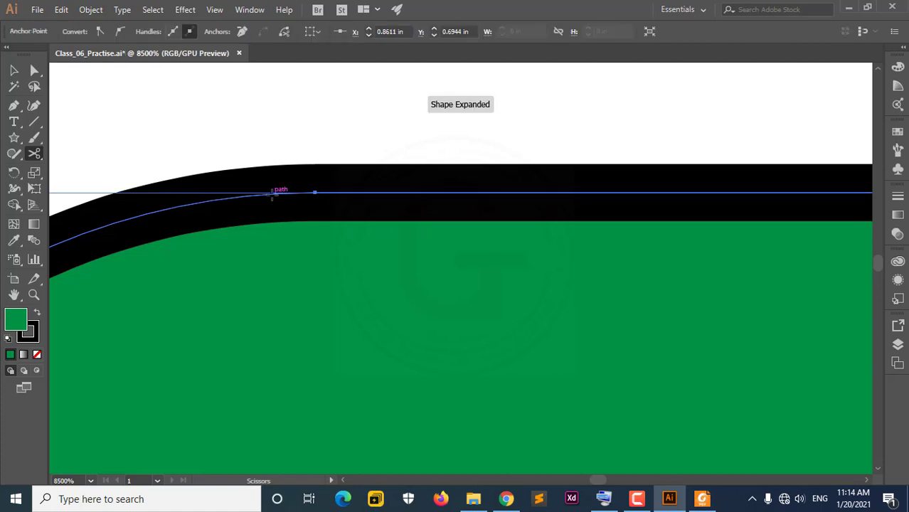
{"action": "scroll", "coordinate": [274, 194], "scroll_direction": "down", "scroll_amount": 1}
{"action": "scroll", "coordinate": [276, 196], "scroll_direction": "down", "scroll_amount": 1}
{"action": "scroll", "coordinate": [276, 196], "scroll_direction": "down", "scroll_amount": 1}
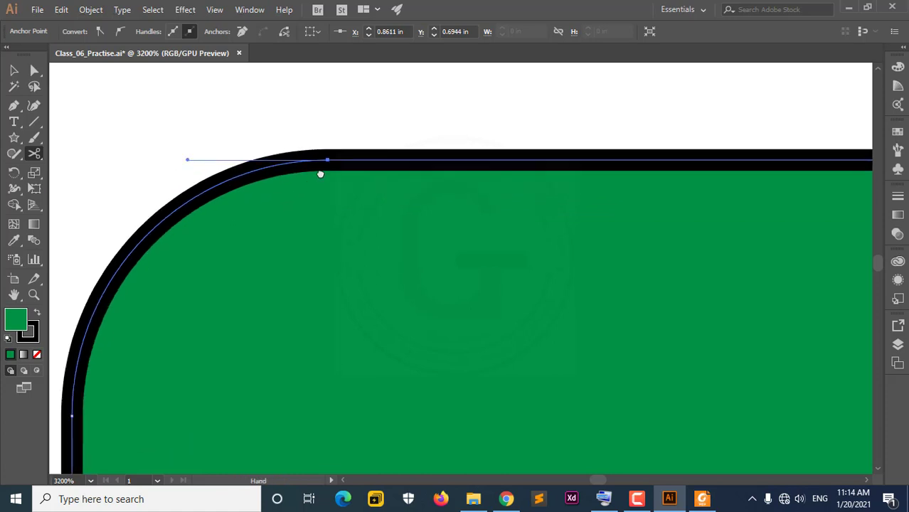
{"action": "left_click_drag", "start_coordinate": [240, 234], "coordinate": [344, 126]}
{"action": "left_click_drag", "start_coordinate": [267, 173], "coordinate": [323, 233]}
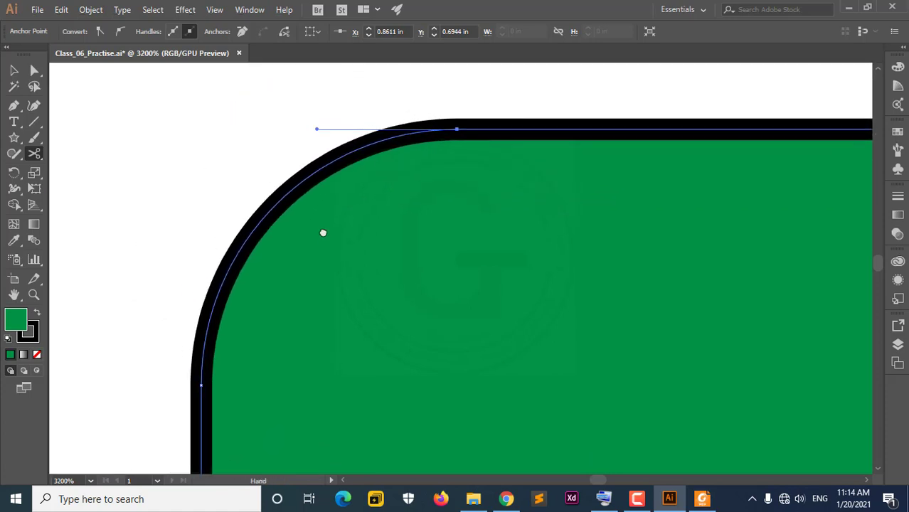
{"action": "left_click", "coordinate": [202, 384]}
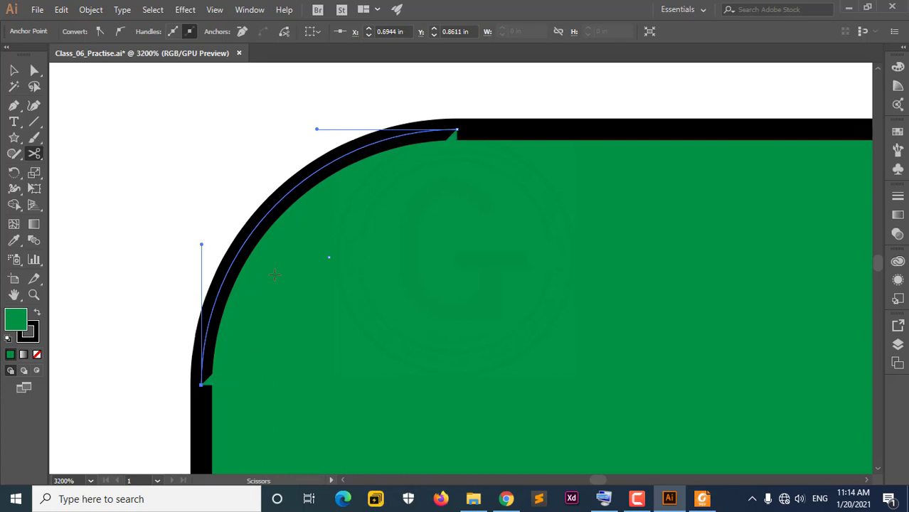
Drag the cut corner arc up and left, away from the rectangle.
{"action": "left_click", "coordinate": [14, 70]}
{"action": "left_click", "coordinate": [253, 232]}
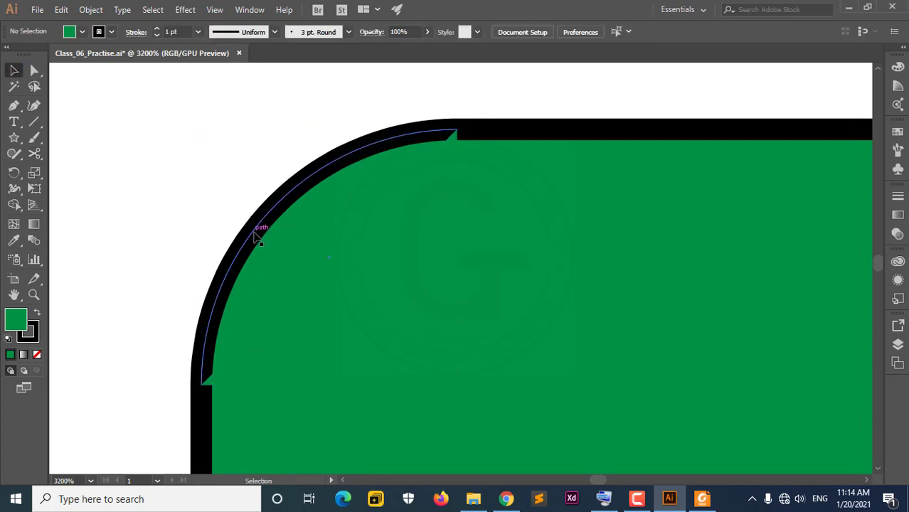
{"action": "mouse_move", "coordinate": [256, 233]}
{"action": "left_mouse_down"}
{"action": "mouse_move", "coordinate": [204, 207]}
{"action": "mouse_move", "coordinate": [187, 179]}
{"action": "left_mouse_up"}
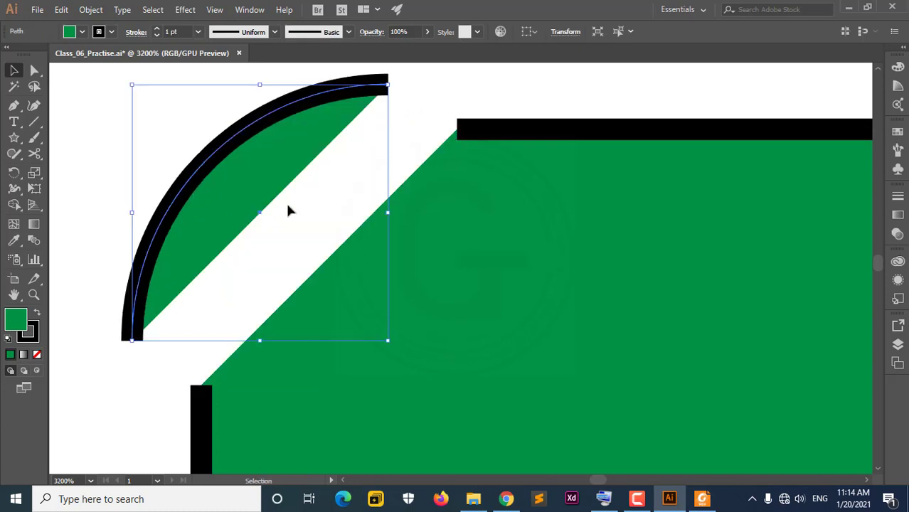
{"action": "left_click", "coordinate": [328, 205]}
{"action": "scroll", "coordinate": [332, 205], "scroll_direction": "down", "scroll_amount": 1}
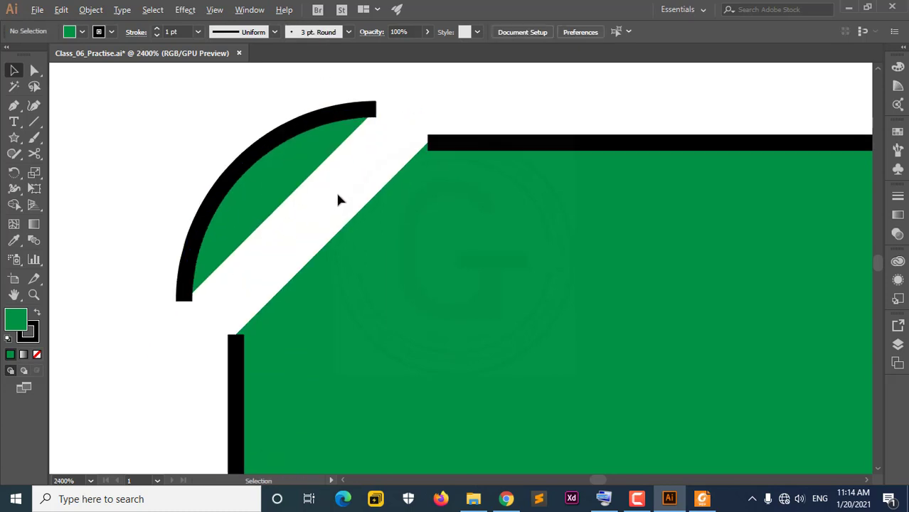
{"action": "scroll", "coordinate": [338, 197], "scroll_direction": "down", "scroll_amount": 1}
{"action": "left_click_drag", "start_coordinate": [496, 141], "coordinate": [389, 123]}
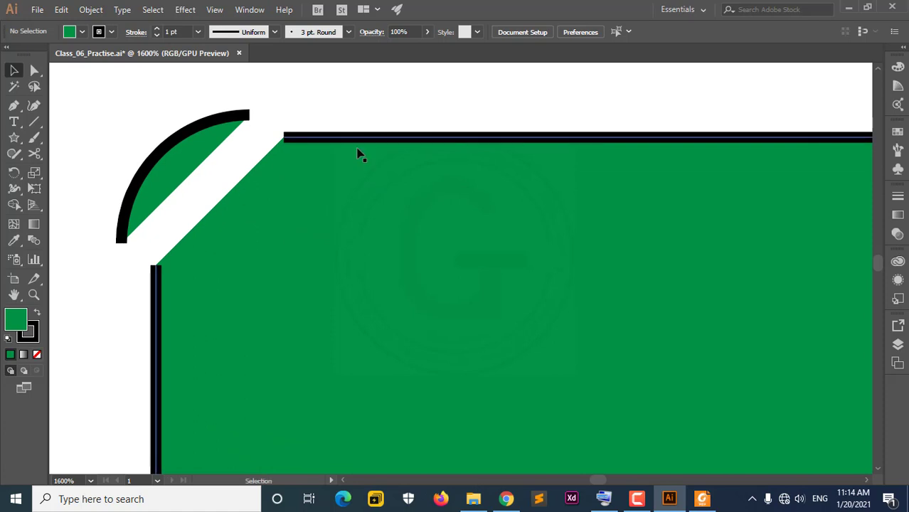
{"action": "scroll", "coordinate": [358, 155], "scroll_direction": "down", "scroll_amount": 1}
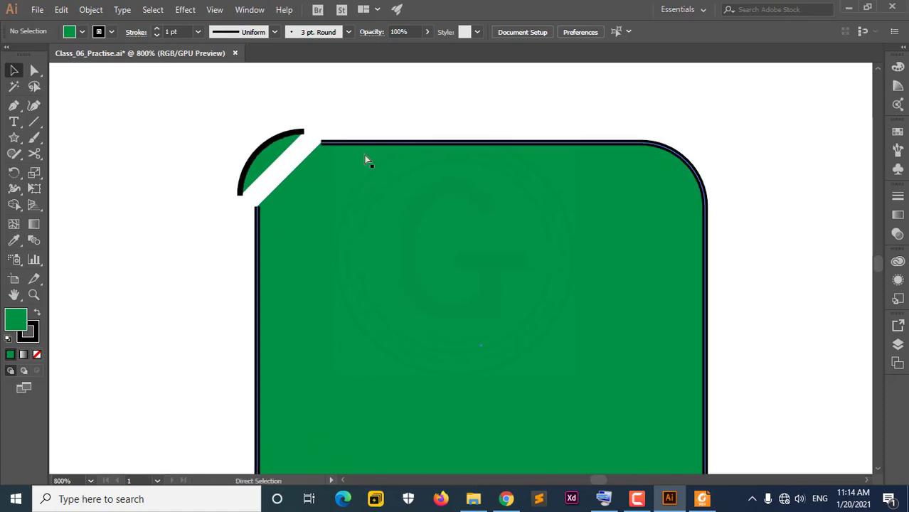
Undo the move and cut twice via Edit > Undo, then reselect the restored green rectangle.
{"action": "left_click", "coordinate": [62, 10]}
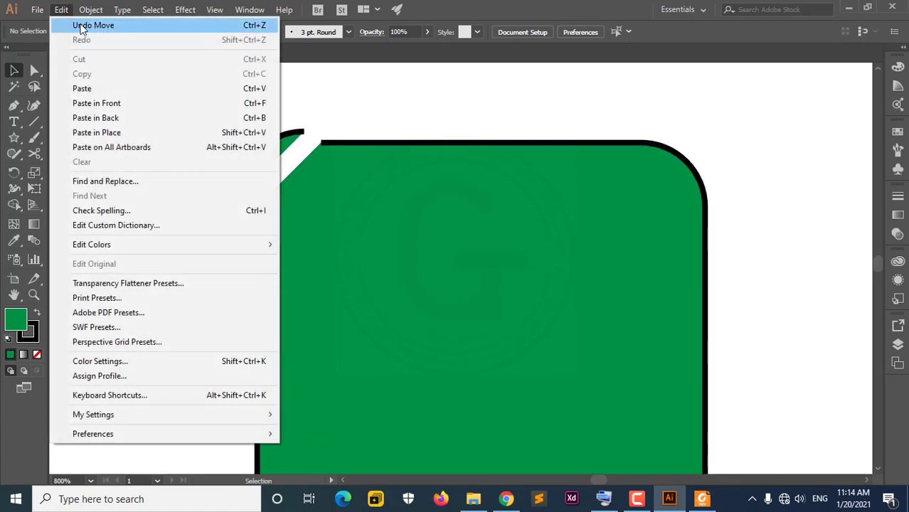
{"action": "left_click", "coordinate": [82, 24]}
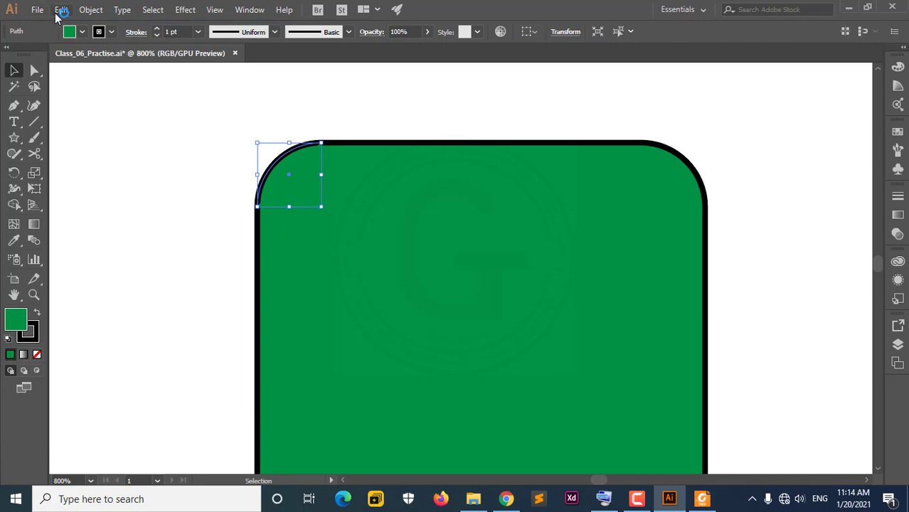
{"action": "left_click", "coordinate": [61, 10]}
{"action": "left_click", "coordinate": [82, 24]}
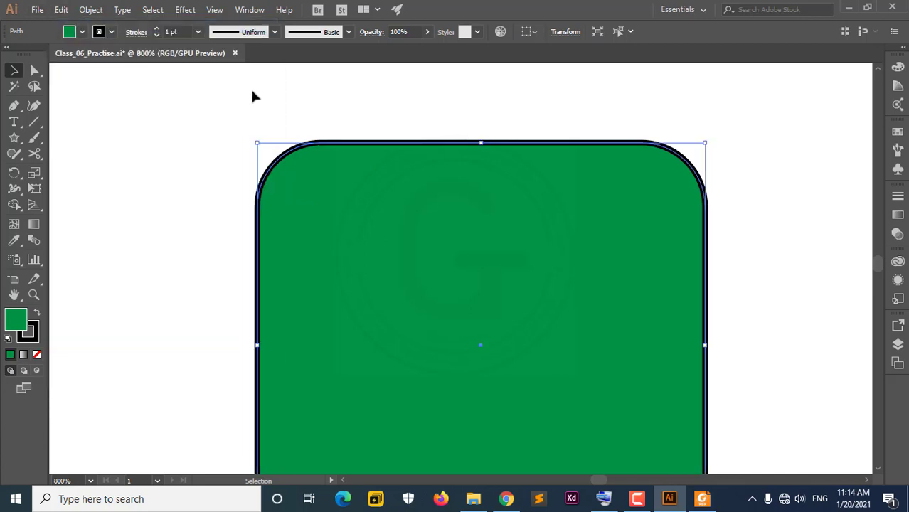
{"action": "left_click", "coordinate": [348, 133]}
{"action": "scroll", "coordinate": [711, 180], "scroll_direction": "down", "scroll_amount": 1}
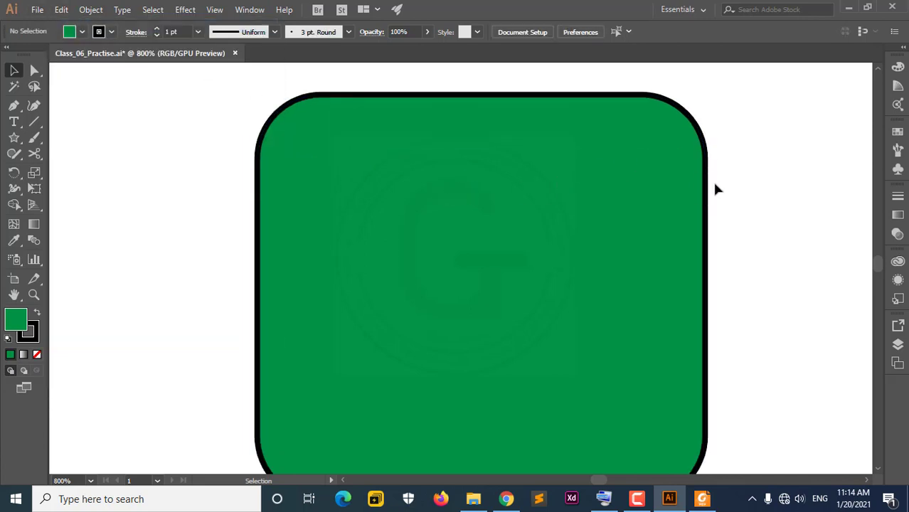
{"action": "scroll", "coordinate": [713, 217], "scroll_direction": "down", "scroll_amount": 1}
{"action": "left_click", "coordinate": [710, 248]}
{"action": "scroll", "coordinate": [713, 232], "scroll_direction": "up", "scroll_amount": 2}
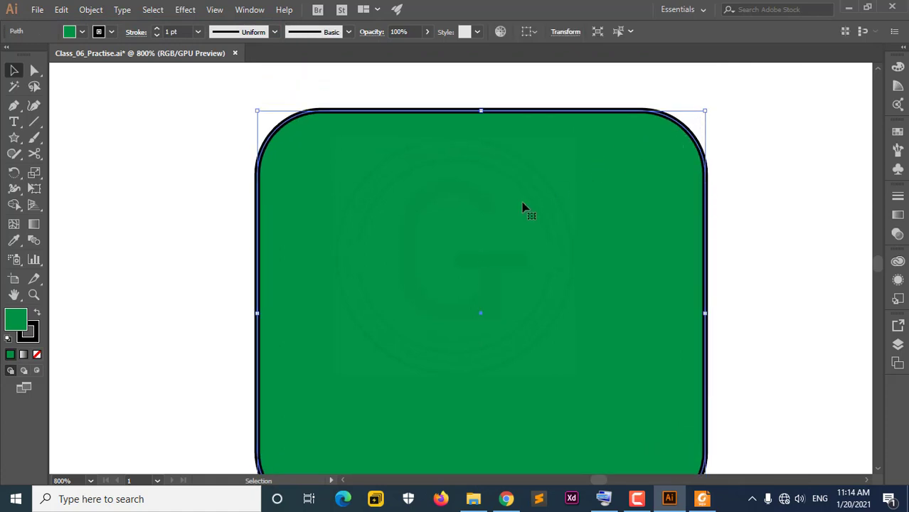
Drag a live-corner widget to set the green shape's other corners to 0 in.
{"action": "left_click", "coordinate": [35, 70]}
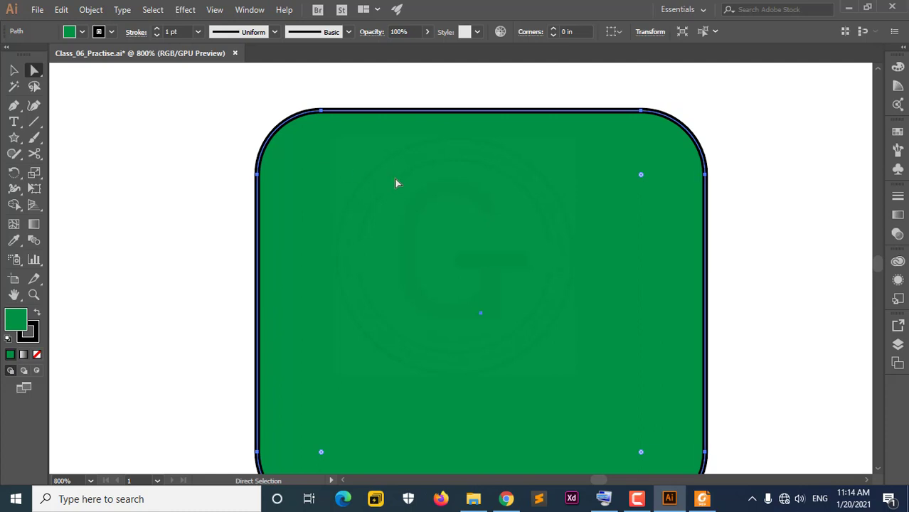
{"action": "left_click_drag", "start_coordinate": [641, 175], "coordinate": [745, 115]}
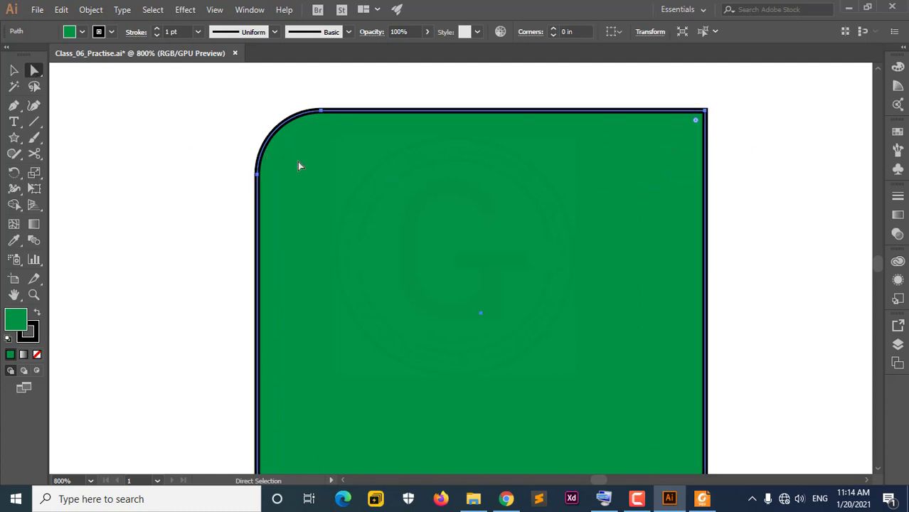
{"action": "left_click", "coordinate": [13, 71]}
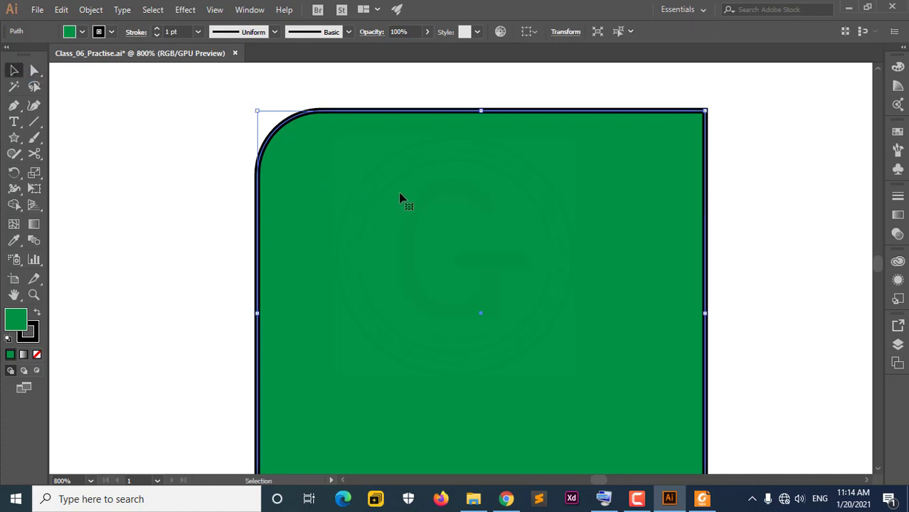
{"action": "scroll", "coordinate": [405, 197], "scroll_direction": "down", "scroll_amount": 2}
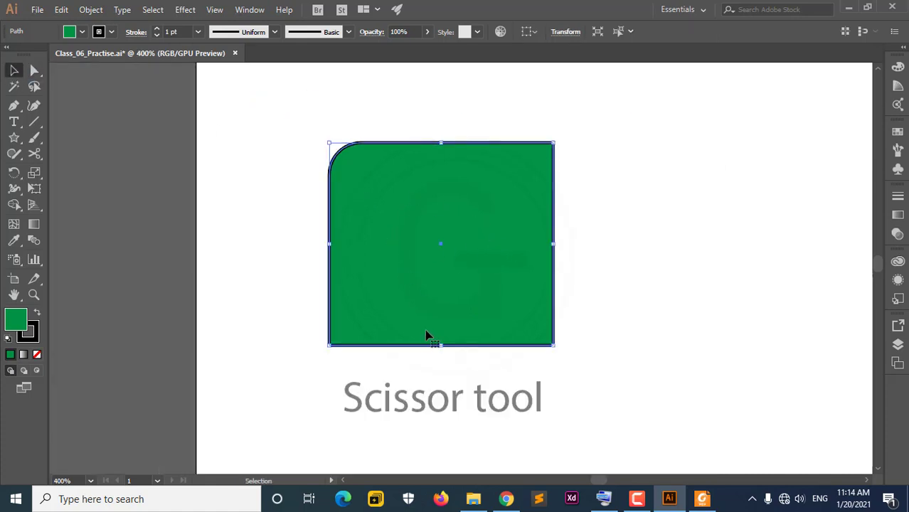
{"action": "scroll", "coordinate": [433, 350], "scroll_direction": "up", "scroll_amount": 2}
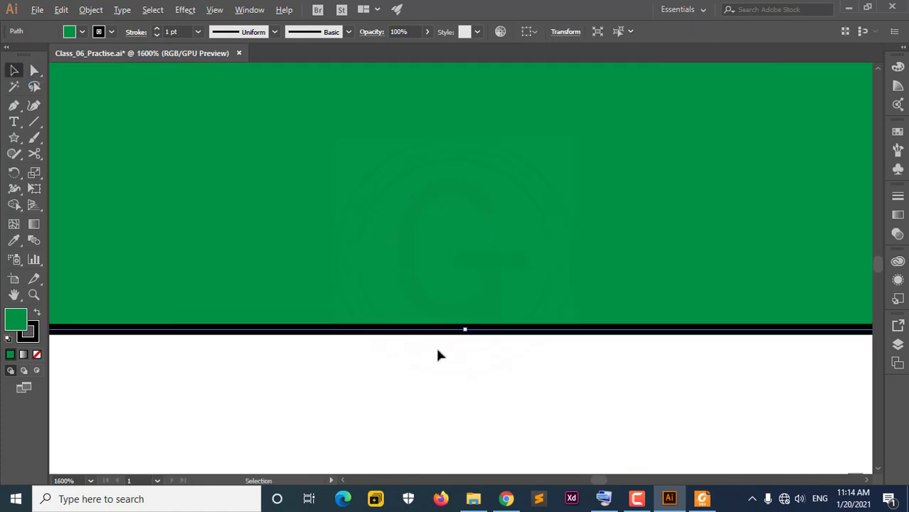
Cut the green shape's bottom edge and drag the cut end down-right to slant it.
{"action": "left_click", "coordinate": [34, 155]}
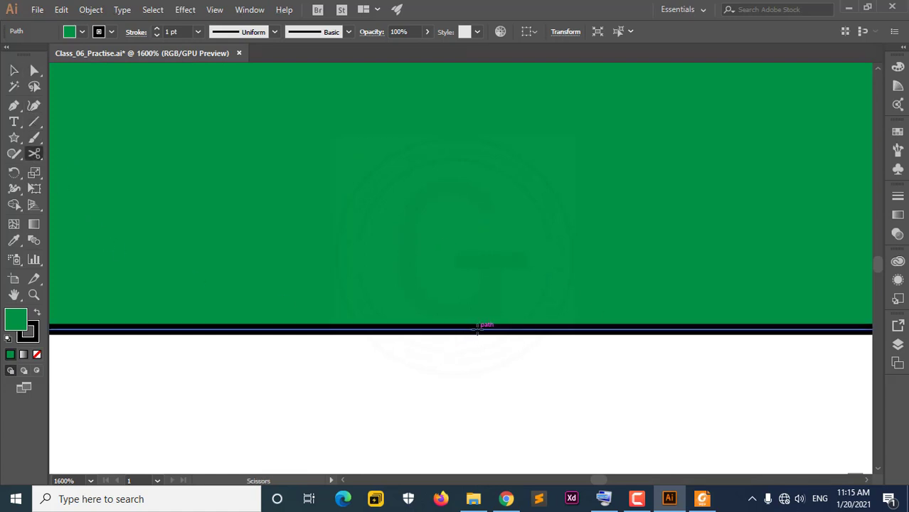
{"action": "left_click", "coordinate": [477, 327]}
{"action": "left_click", "coordinate": [14, 70]}
{"action": "left_click", "coordinate": [320, 229]}
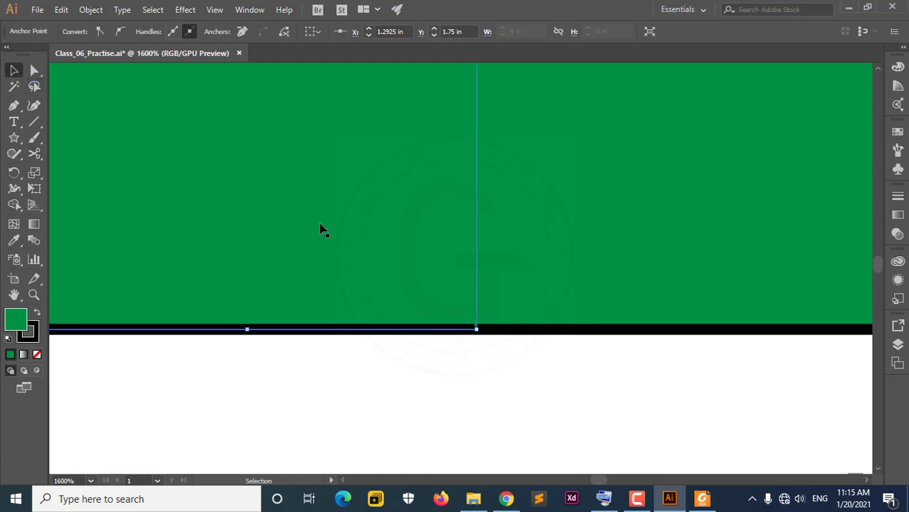
{"action": "left_click", "coordinate": [37, 70]}
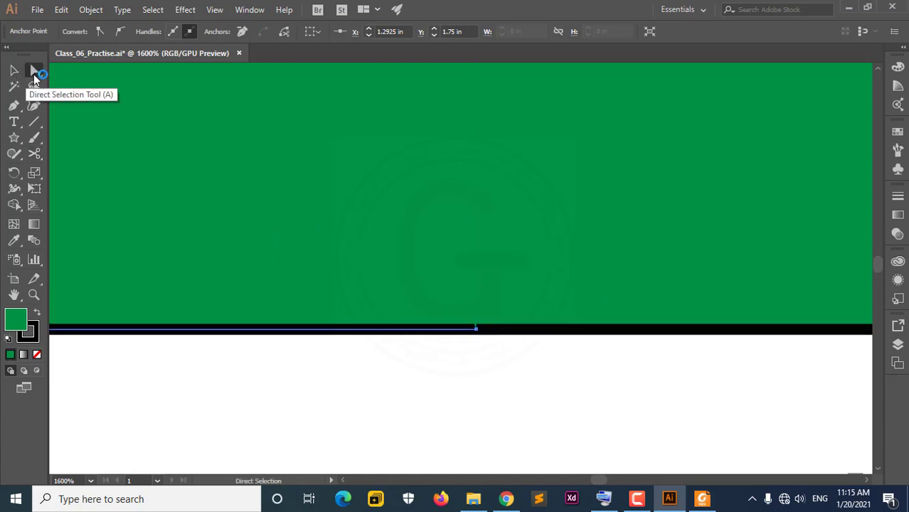
{"action": "left_click", "coordinate": [476, 329]}
{"action": "left_click_drag", "start_coordinate": [477, 330], "coordinate": [488, 364]}
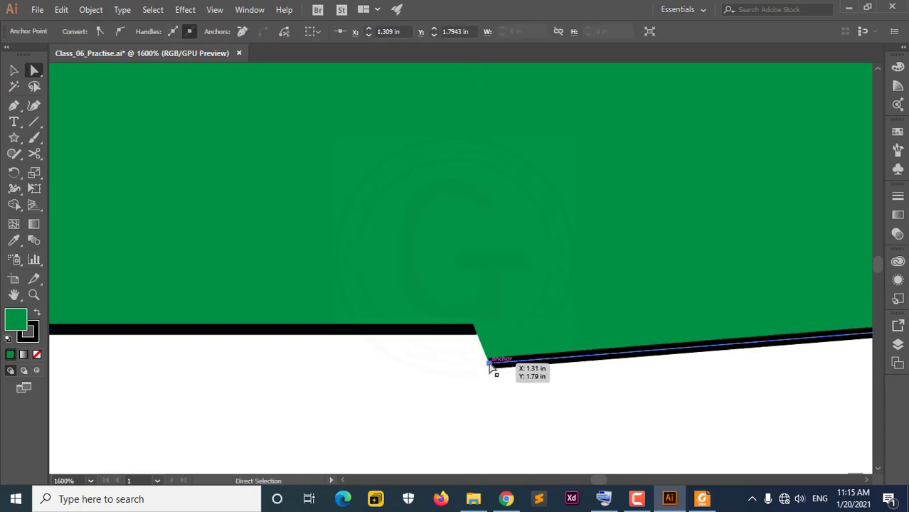
{"action": "scroll", "coordinate": [489, 366], "scroll_direction": "down", "scroll_amount": 2}
{"action": "scroll", "coordinate": [472, 239], "scroll_direction": "down", "scroll_amount": 1}
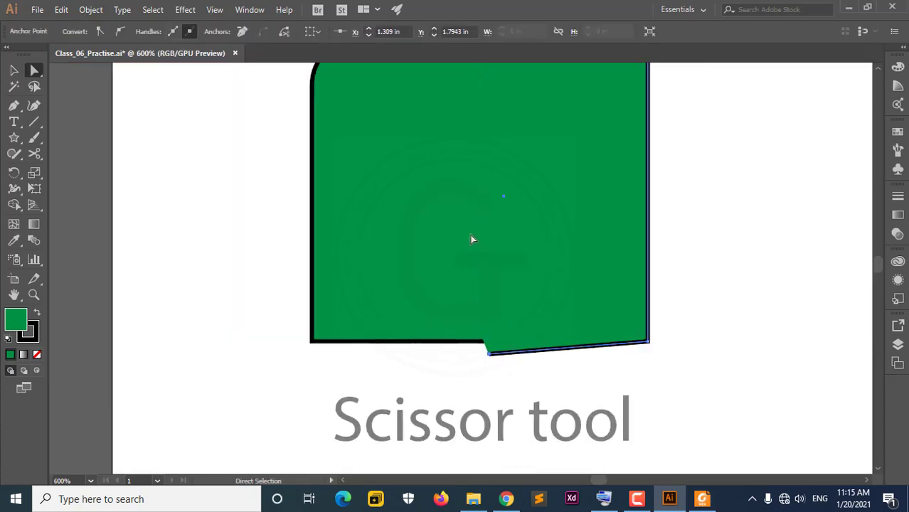
{"action": "mouse_move", "coordinate": [472, 239]}
{"action": "left_mouse_down"}
{"action": "mouse_move", "coordinate": [394, 284]}
{"action": "mouse_move", "coordinate": [380, 304]}
{"action": "left_mouse_up"}
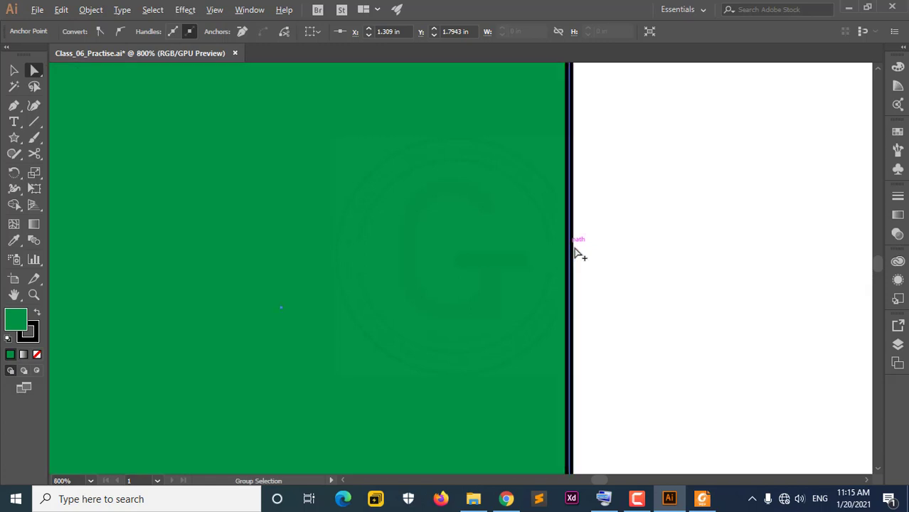
{"action": "scroll", "coordinate": [572, 257], "scroll_direction": "up", "scroll_amount": 2}
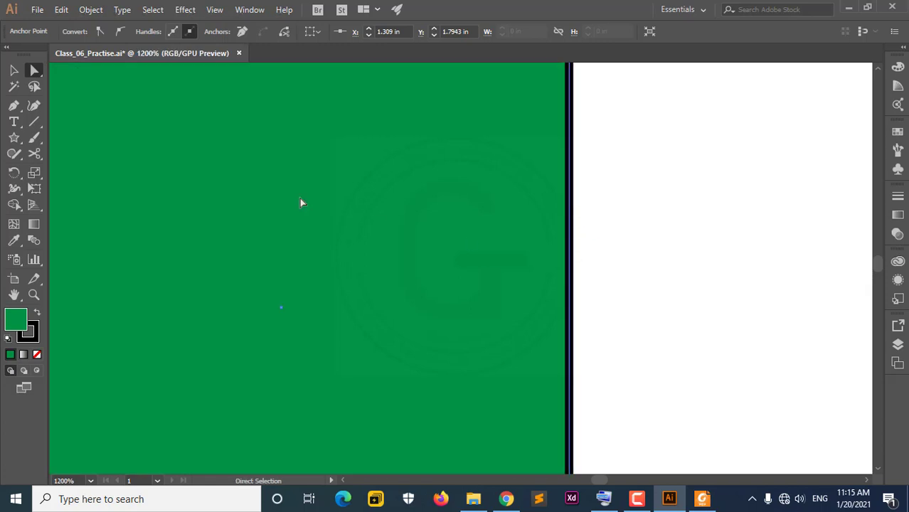
Cut the right edge with Scissors and select the resulting lower-right piece.
{"action": "left_click", "coordinate": [34, 154]}
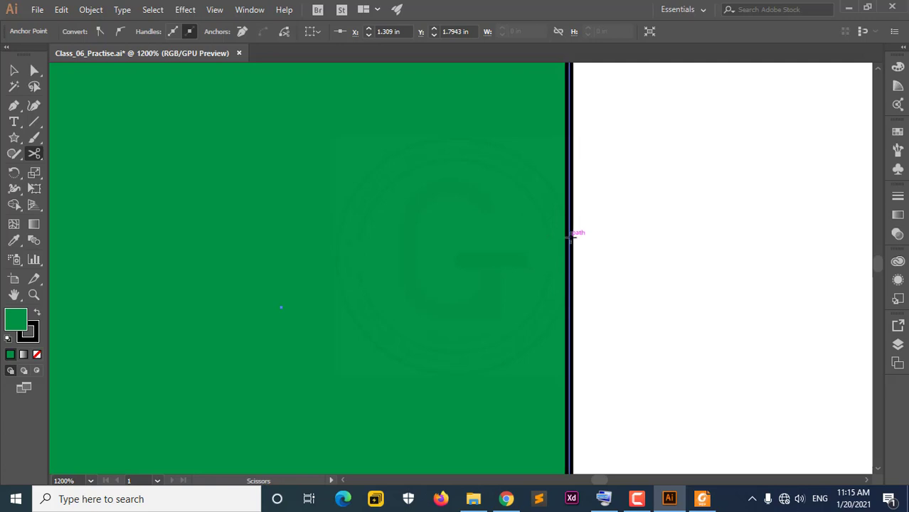
{"action": "left_click", "coordinate": [569, 237]}
{"action": "left_click", "coordinate": [14, 69]}
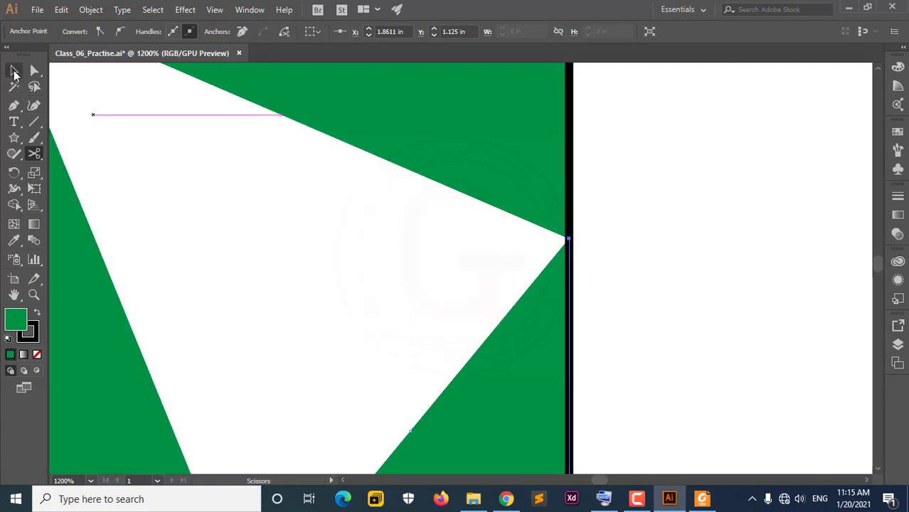
{"action": "left_click", "coordinate": [314, 248]}
{"action": "scroll", "coordinate": [388, 258], "scroll_direction": "down", "scroll_amount": 2, "text": "alt"}
Drag the lower-right triangle right, the top triangle up, and the left rounded piece up-right.
{"action": "scroll", "coordinate": [389, 260], "scroll_direction": "down", "scroll_amount": 1, "text": "alt"}
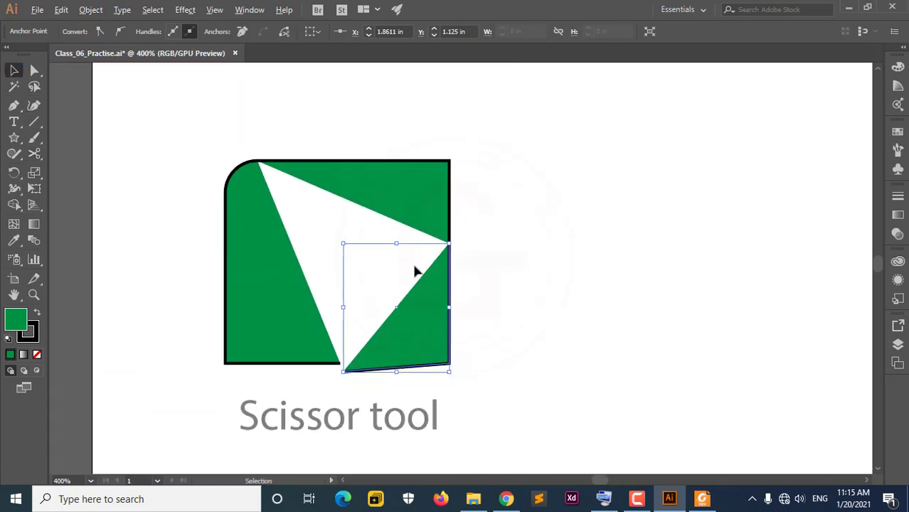
{"action": "mouse_move", "coordinate": [432, 310]}
{"action": "left_mouse_down"}
{"action": "mouse_move", "coordinate": [623, 306]}
{"action": "mouse_move", "coordinate": [630, 237]}
{"action": "left_mouse_up"}
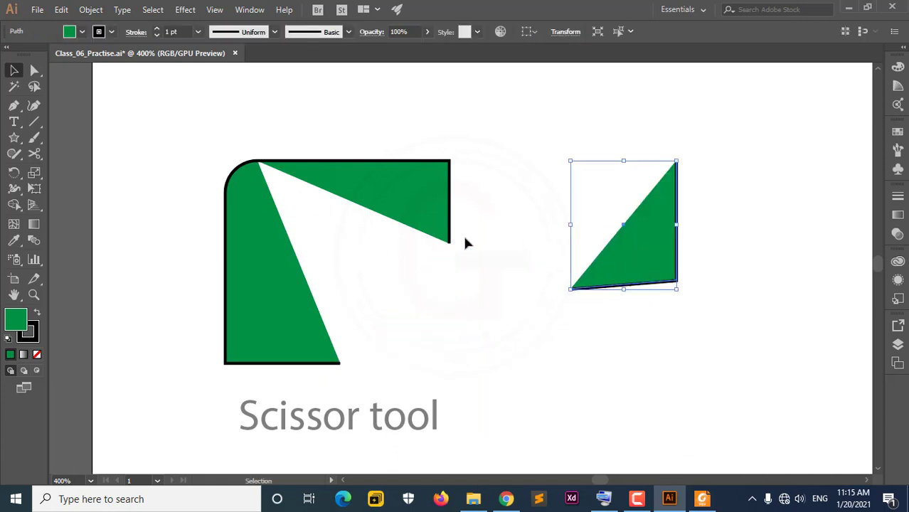
{"action": "left_click_drag", "start_coordinate": [387, 197], "coordinate": [502, 149]}
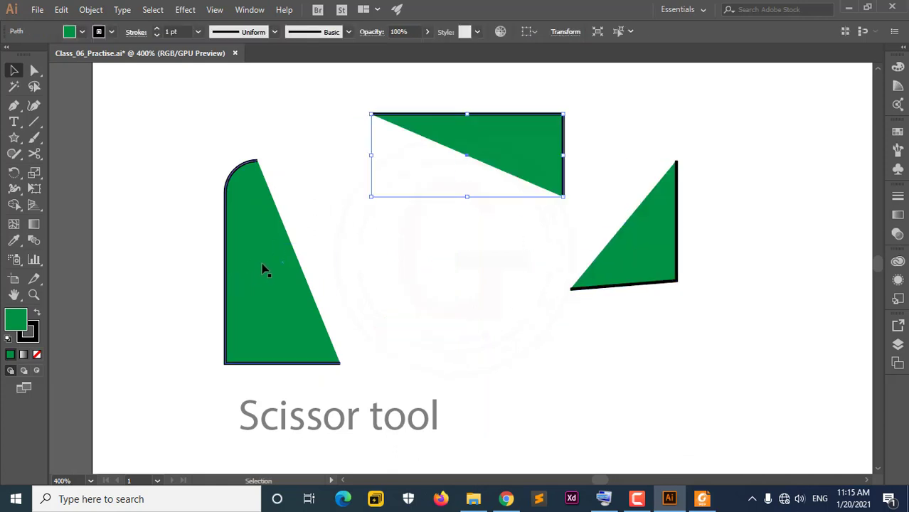
{"action": "left_click", "coordinate": [271, 268]}
{"action": "left_click_drag", "start_coordinate": [274, 269], "coordinate": [288, 244]}
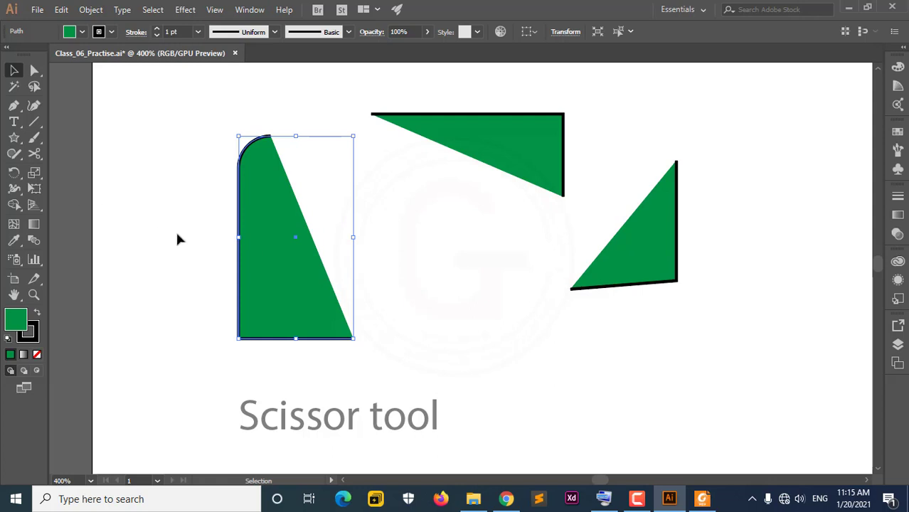
{"action": "scroll", "coordinate": [192, 238], "scroll_direction": "up", "scroll_amount": 3, "text": "alt"}
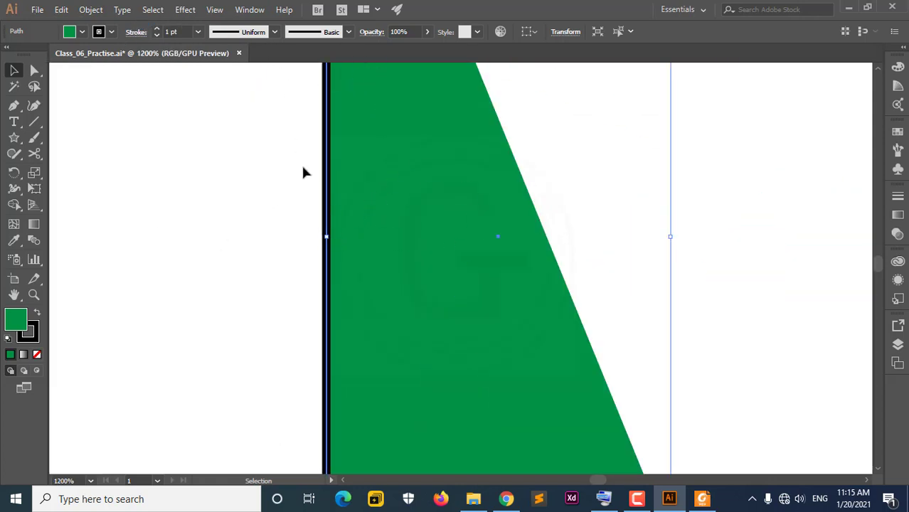
In Outline view, cut the left piece at the path intersection and drag the upper part left.
{"action": "left_click", "coordinate": [214, 9]}
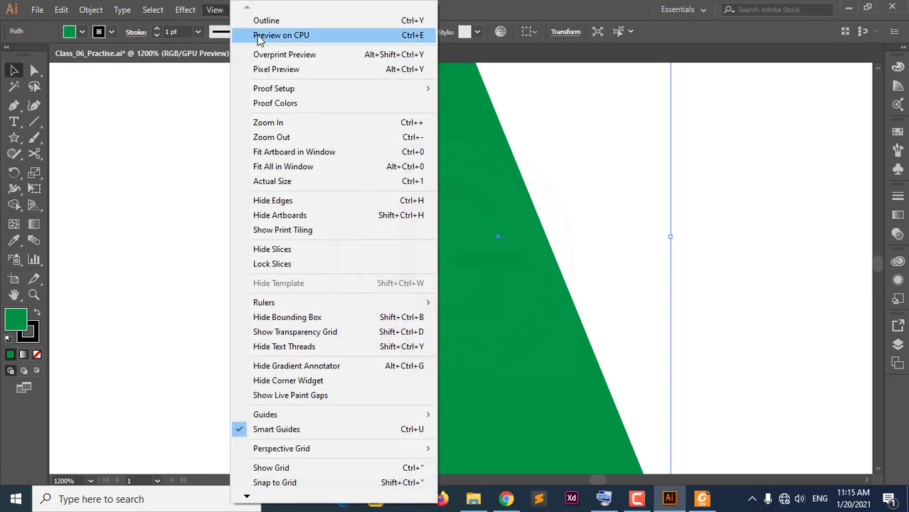
{"action": "left_click", "coordinate": [266, 18]}
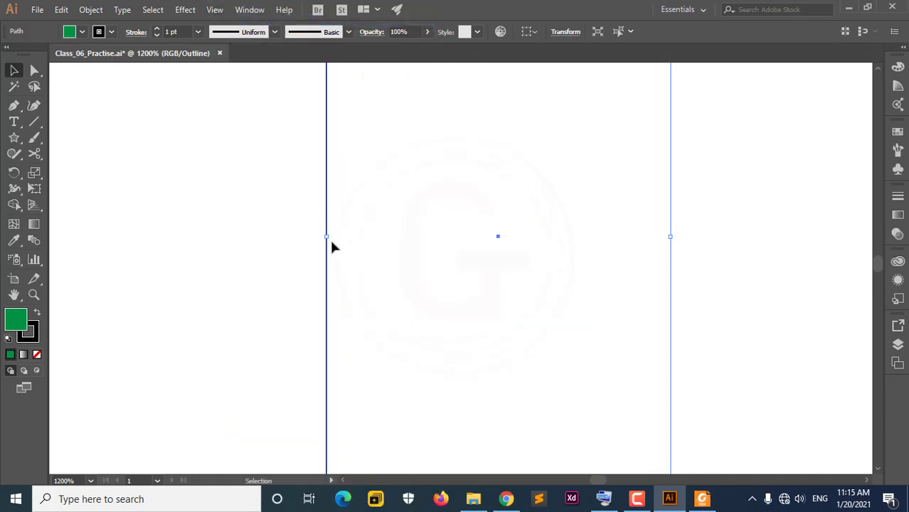
{"action": "left_click", "coordinate": [34, 154]}
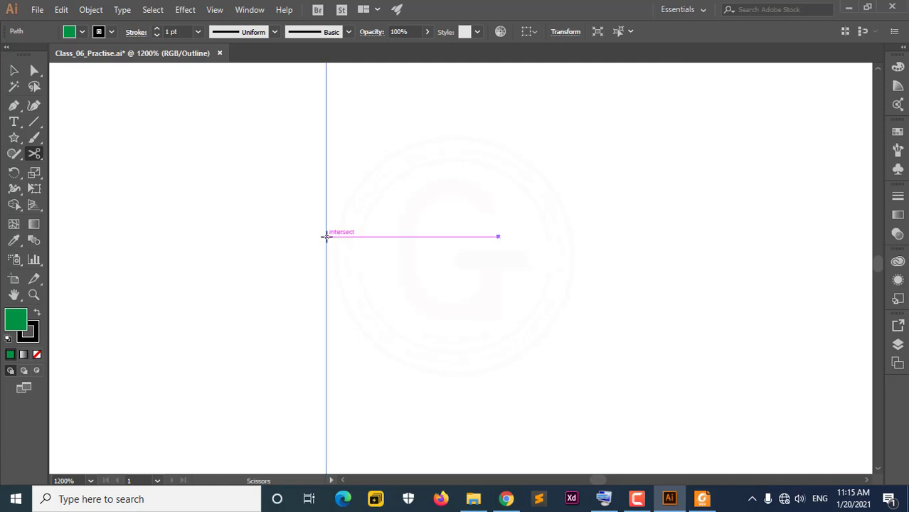
{"action": "scroll", "coordinate": [323, 238], "scroll_direction": "up", "scroll_amount": 2}
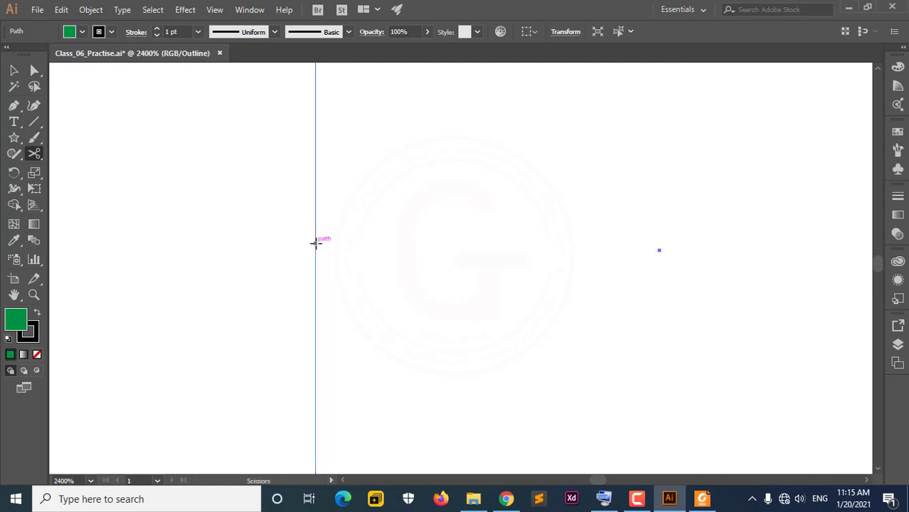
{"action": "left_click", "coordinate": [315, 242]}
{"action": "left_click", "coordinate": [14, 71]}
{"action": "left_click", "coordinate": [315, 178]}
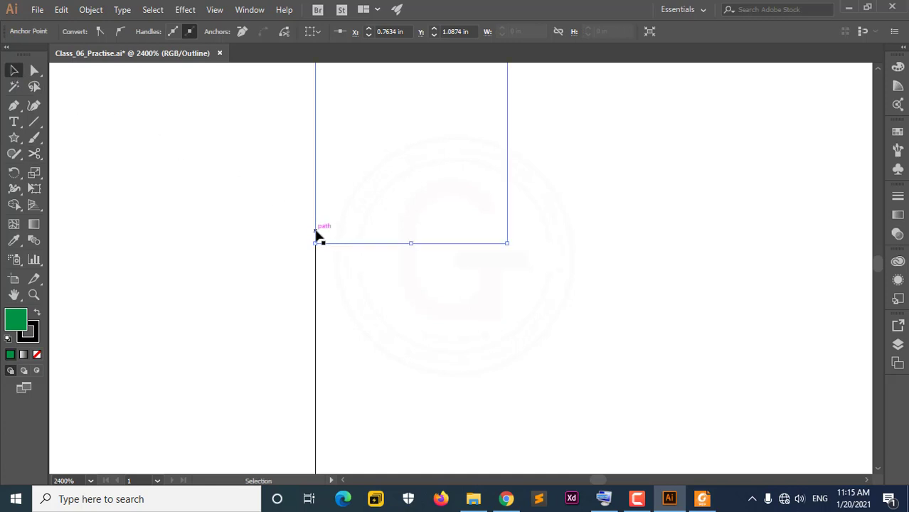
{"action": "left_click_drag", "start_coordinate": [316, 232], "coordinate": [268, 227]}
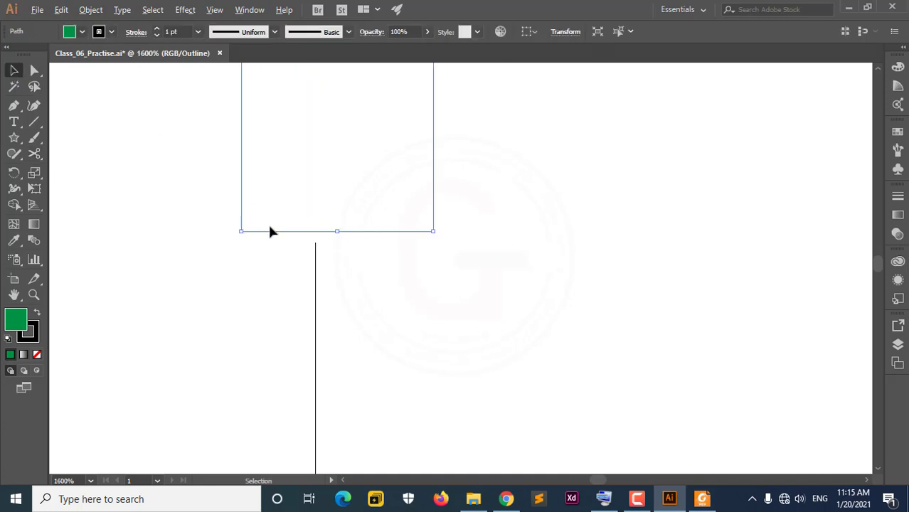
{"action": "scroll", "coordinate": [270, 231], "scroll_direction": "down", "scroll_amount": 4}
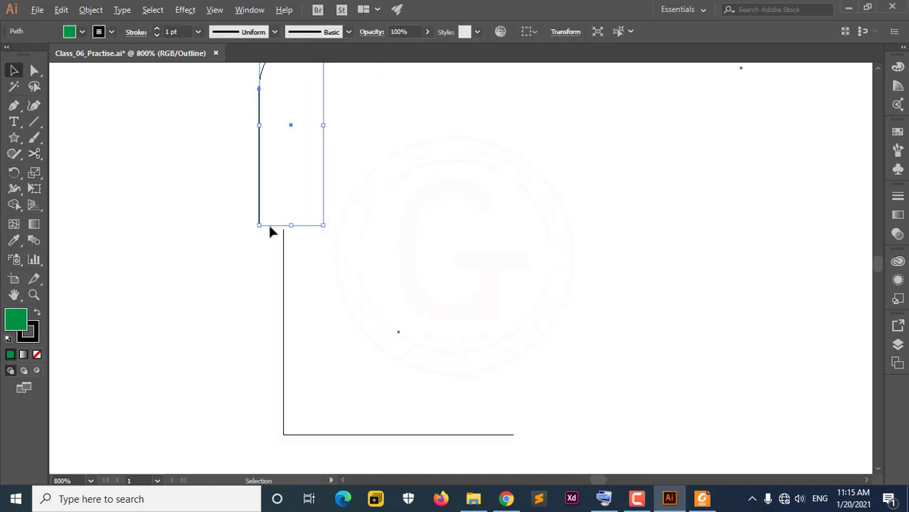
Return to GPU Preview and zoom out to 200%.
{"action": "left_click", "coordinate": [214, 9]}
{"action": "left_click", "coordinate": [497, 242]}
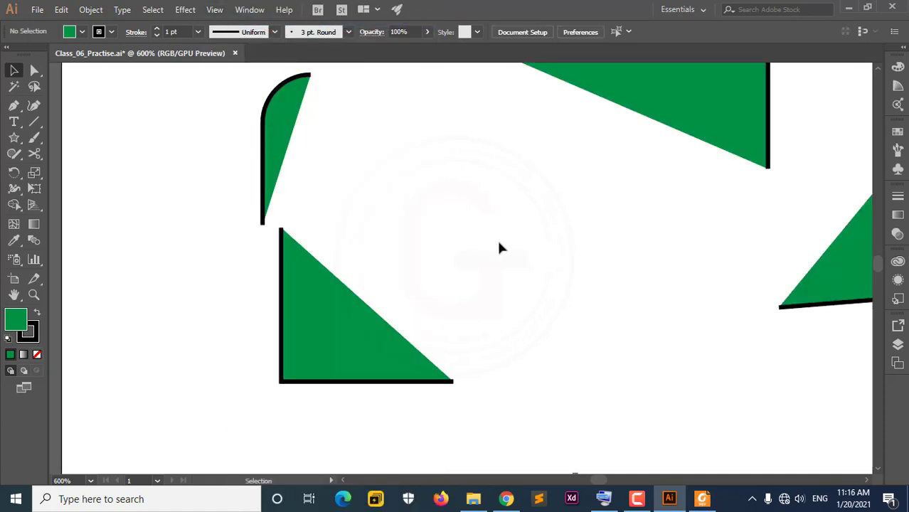
{"action": "scroll", "coordinate": [493, 240], "scroll_direction": "down", "scroll_amount": 3}
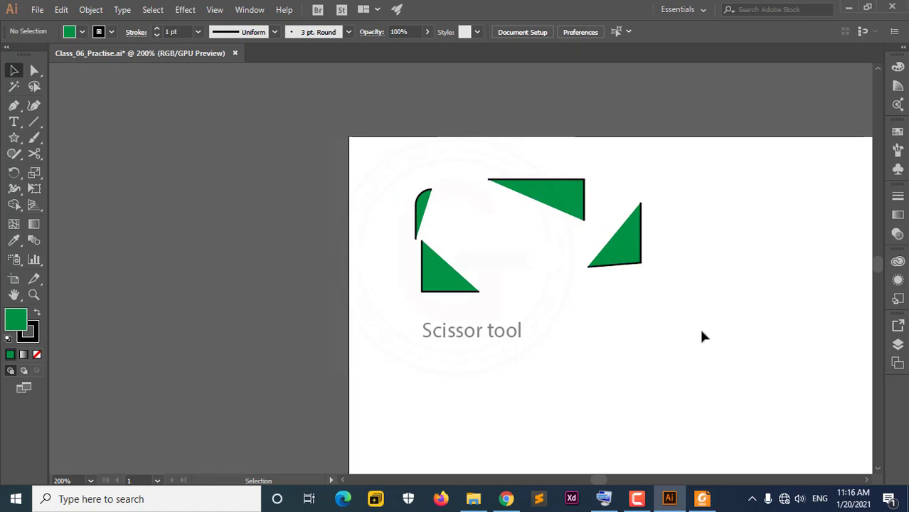
Pan to the red Knife tool rectangle, zoom to 300%, and select the Knife tool.
{"action": "mouse_move", "coordinate": [688, 274]}
{"action": "left_mouse_down"}
{"action": "mouse_move", "coordinate": [367, 214]}
{"action": "mouse_move", "coordinate": [297, 249]}
{"action": "mouse_move", "coordinate": [260, 251]}
{"action": "left_mouse_up"}
{"action": "mouse_move", "coordinate": [392, 256]}
{"action": "left_mouse_down"}
{"action": "mouse_move", "coordinate": [337, 250]}
{"action": "mouse_move", "coordinate": [292, 261]}
{"action": "left_mouse_up"}
{"action": "scroll", "coordinate": [373, 256], "scroll_direction": "up", "scroll_amount": 1}
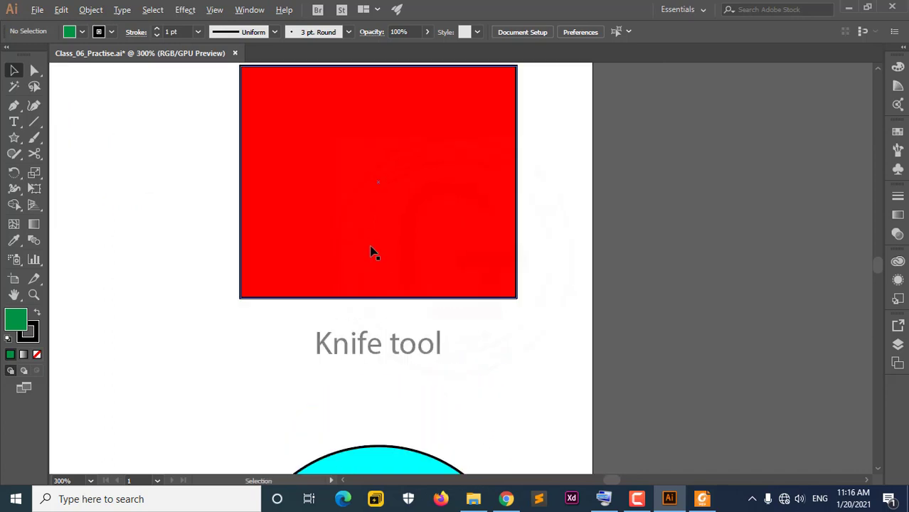
{"action": "left_click_drag", "start_coordinate": [450, 211], "coordinate": [477, 250]}
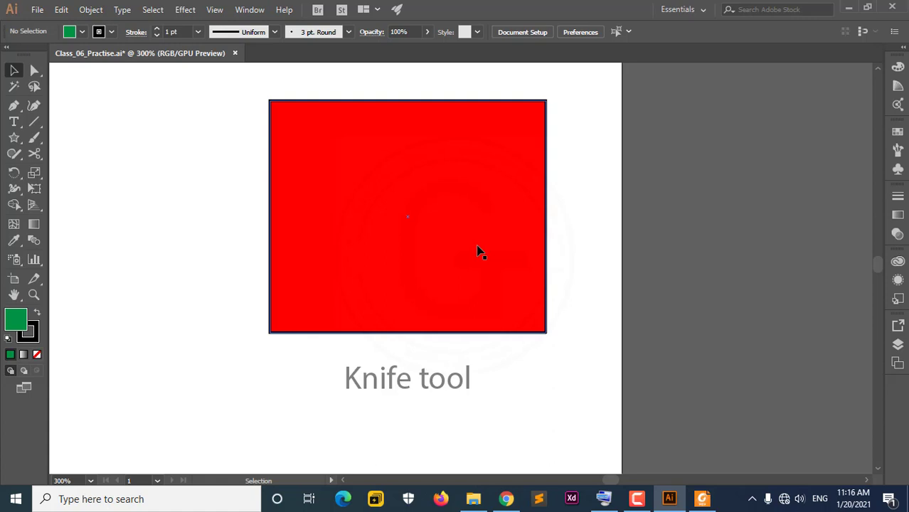
{"action": "left_click", "coordinate": [36, 154]}
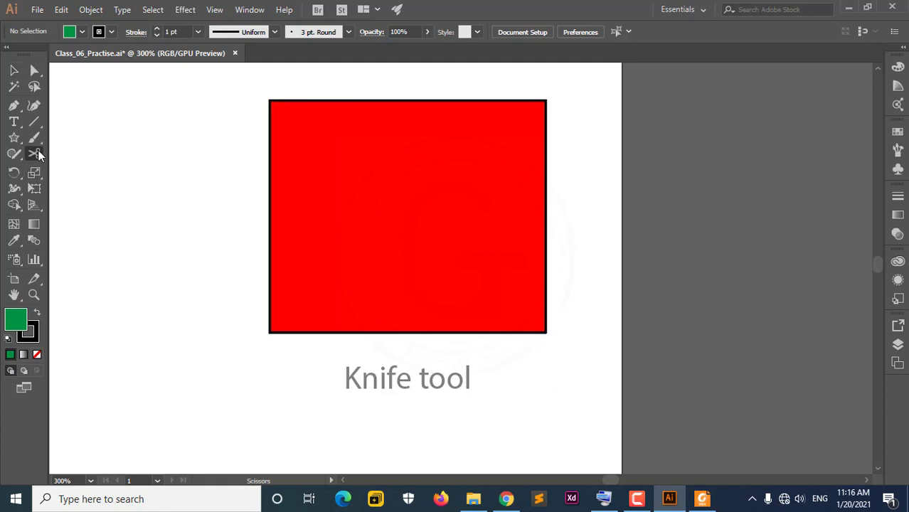
{"action": "left_click", "coordinate": [83, 187]}
{"action": "scroll", "coordinate": [321, 154], "scroll_direction": "up", "scroll_amount": 3}
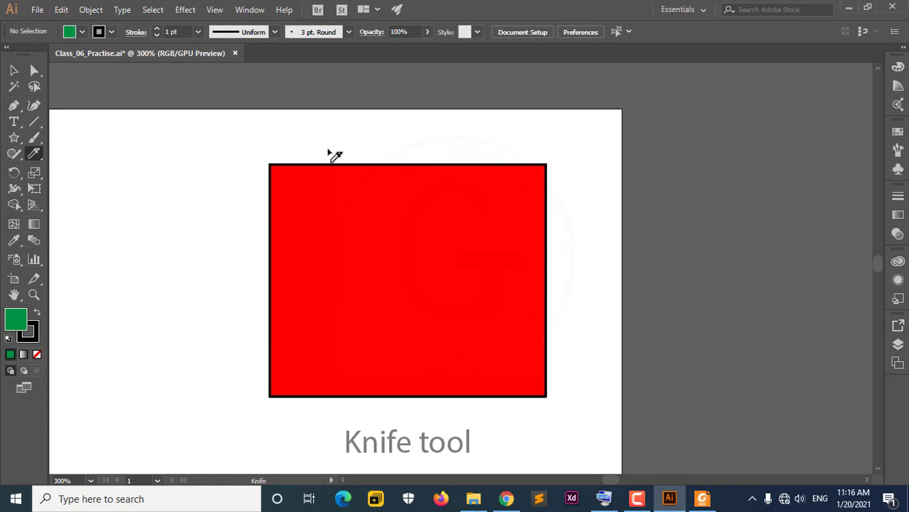
{"action": "left_click_drag", "start_coordinate": [329, 130], "coordinate": [540, 424]}
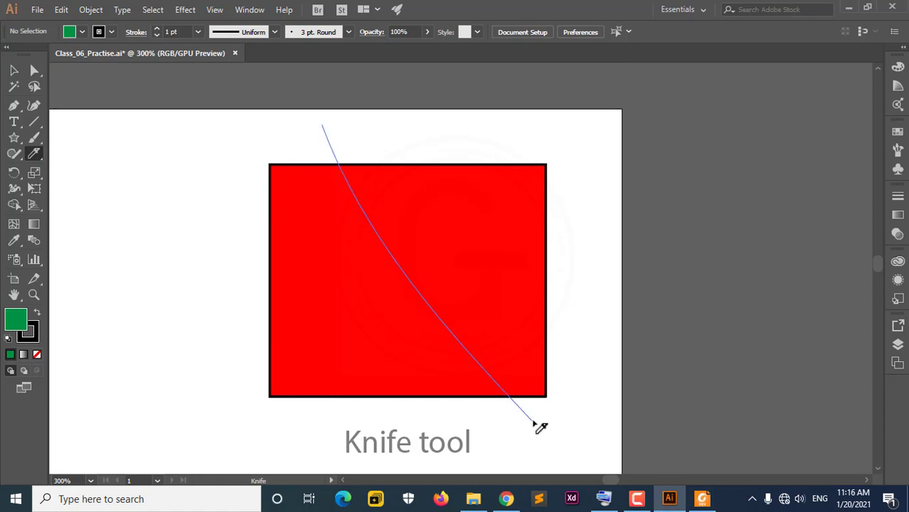
{"action": "left_click", "coordinate": [14, 70]}
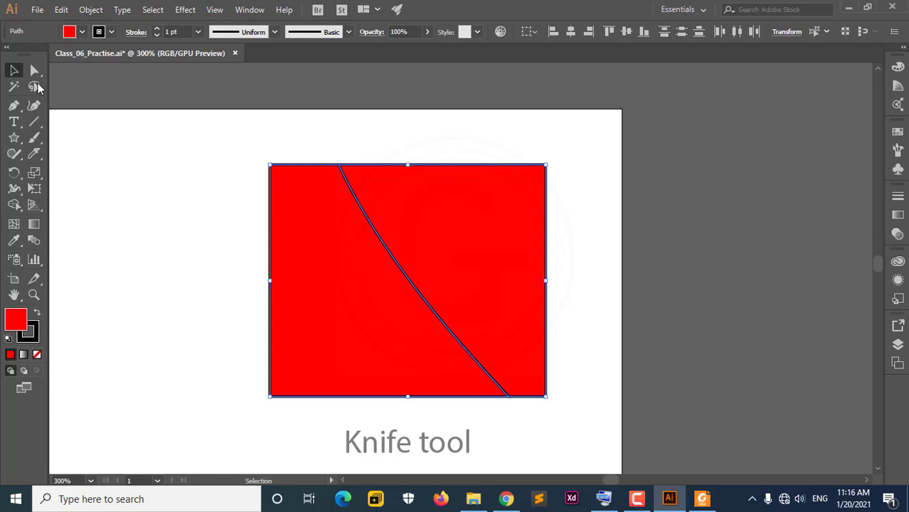
{"action": "double_click", "coordinate": [491, 222]}
{"action": "left_click_drag", "start_coordinate": [509, 204], "coordinate": [566, 173]}
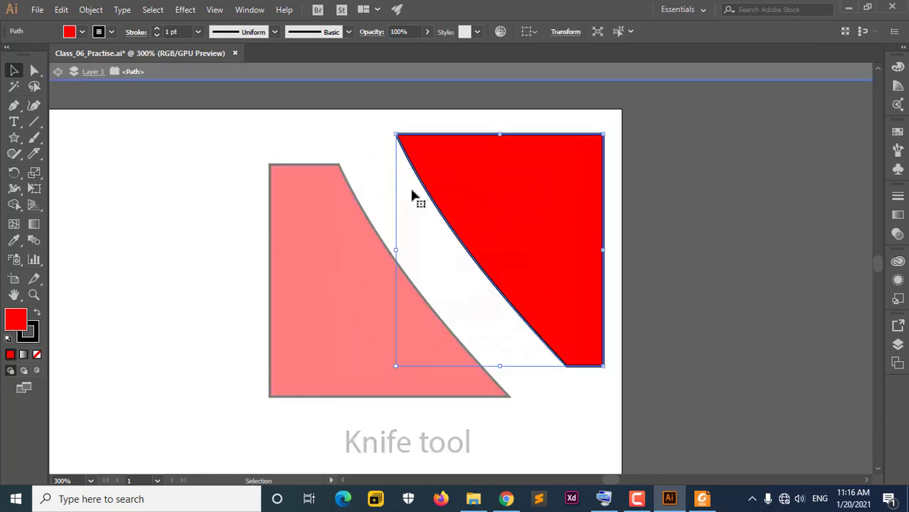
{"action": "left_click", "coordinate": [64, 74]}
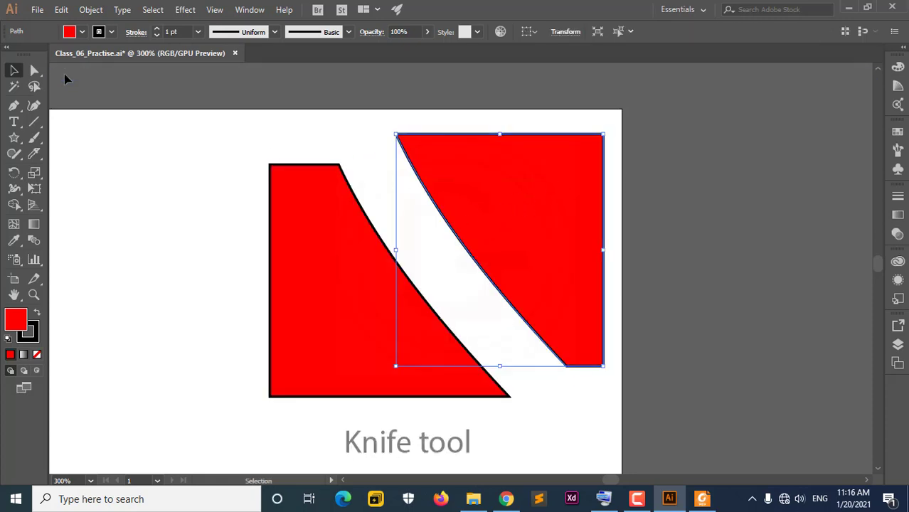
{"action": "left_click", "coordinate": [357, 282]}
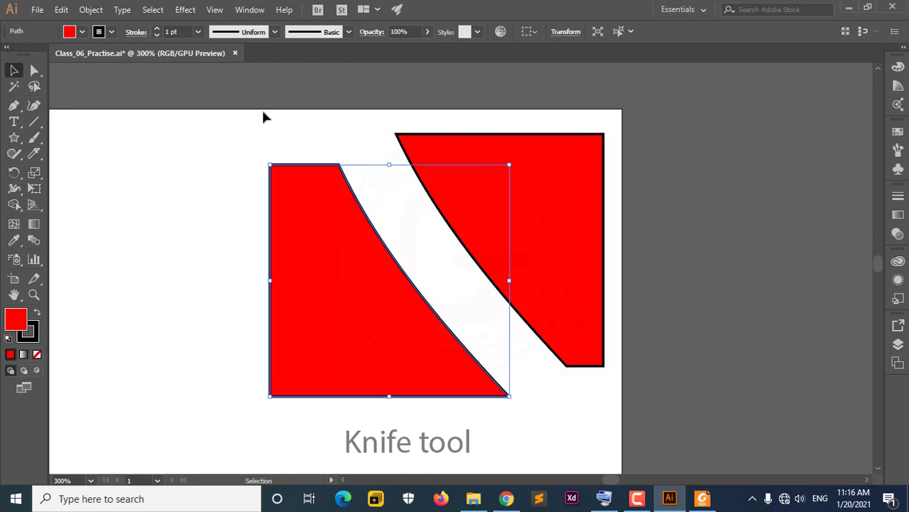
{"action": "left_click", "coordinate": [62, 10]}
{"action": "left_click", "coordinate": [89, 25]}
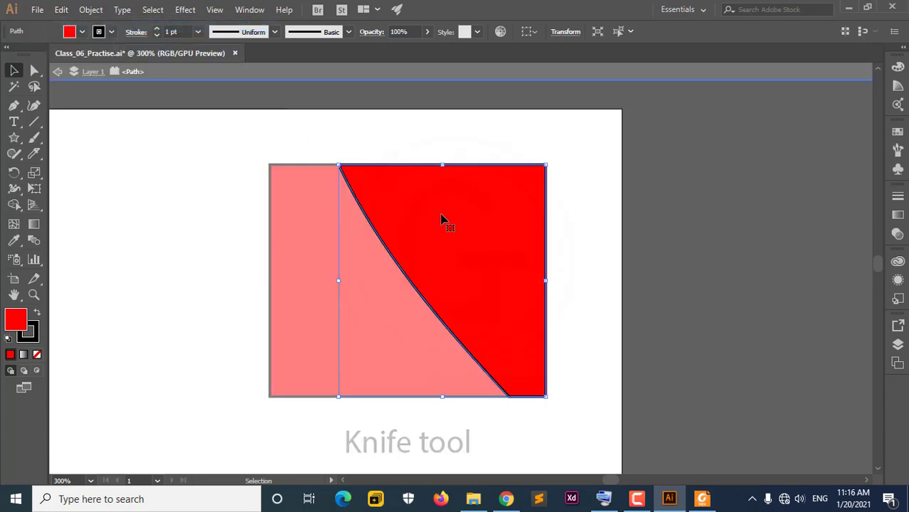
{"action": "left_click", "coordinate": [38, 8]}
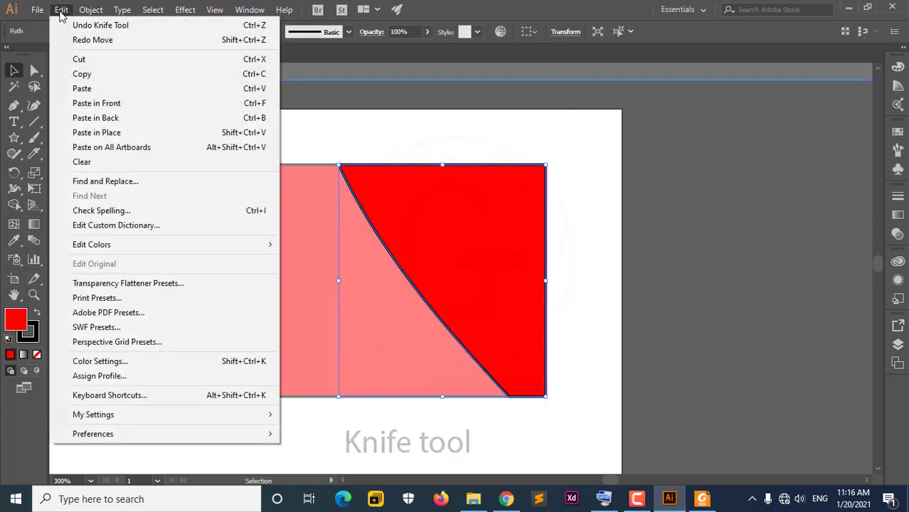
{"action": "left_click", "coordinate": [70, 25]}
{"action": "left_click", "coordinate": [453, 235]}
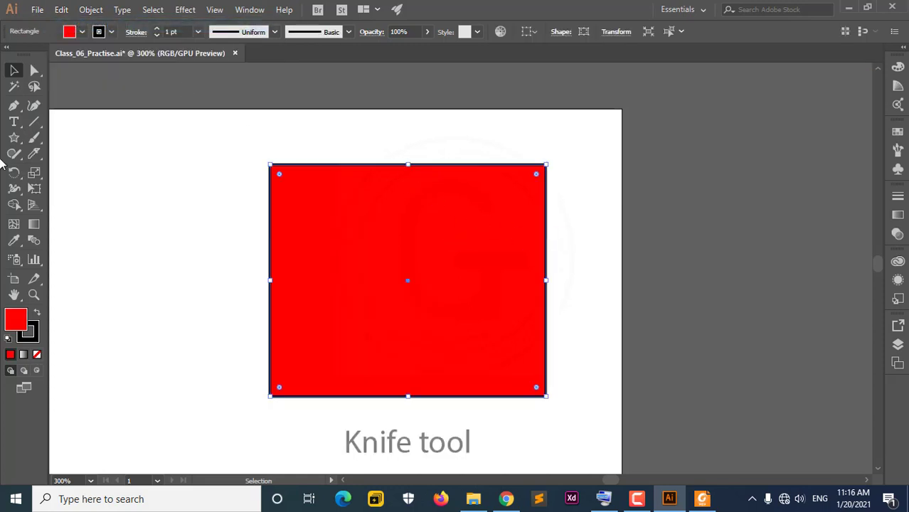
{"action": "left_click", "coordinate": [34, 155]}
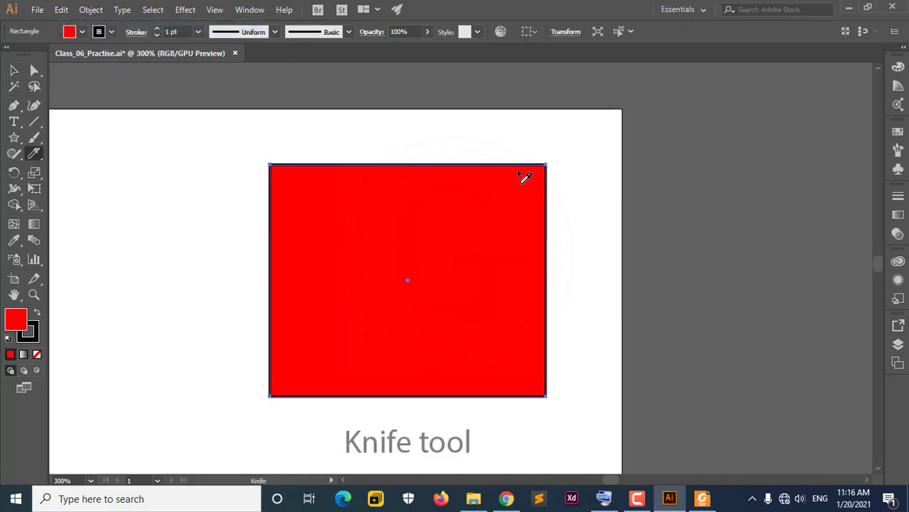
Knife off the red rectangle's top-right corner and pull the small triangle up and right.
{"action": "left_click_drag", "start_coordinate": [500, 141], "coordinate": [590, 266]}
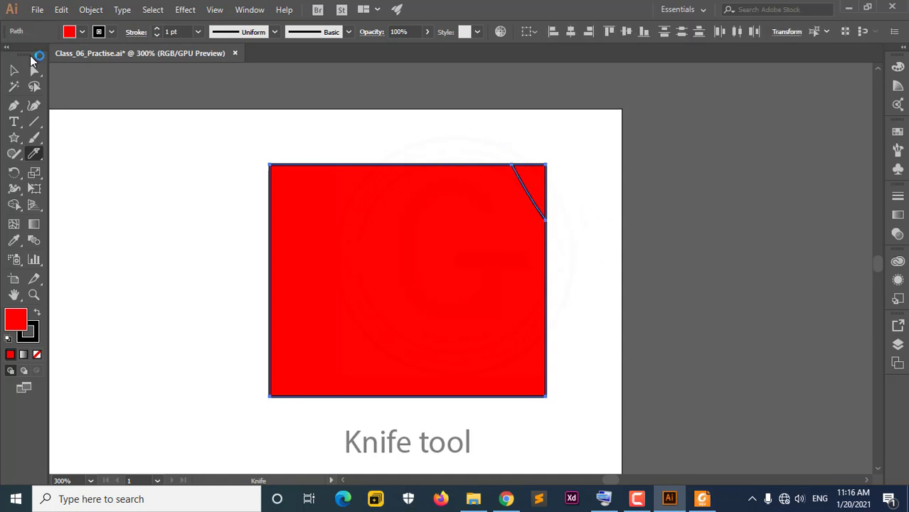
{"action": "left_click", "coordinate": [14, 70]}
{"action": "left_click_drag", "start_coordinate": [533, 186], "coordinate": [563, 166]}
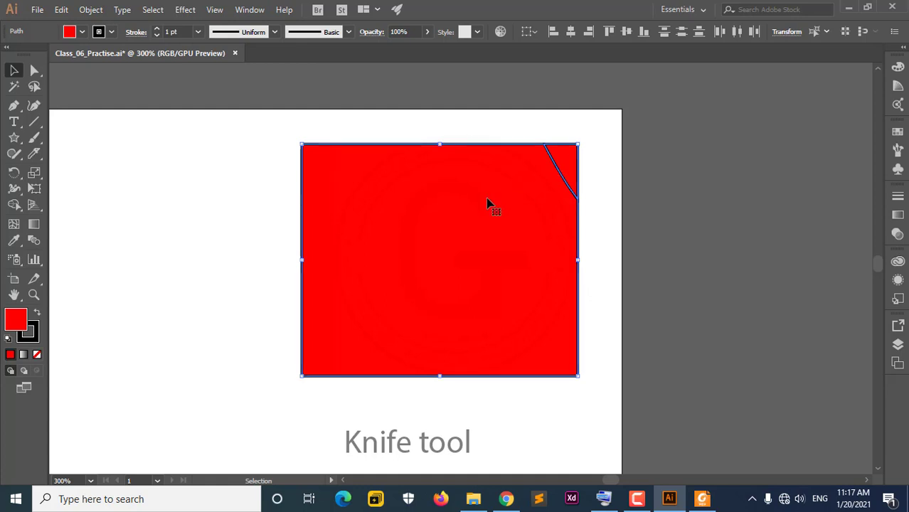
{"action": "left_click", "coordinate": [61, 9]}
{"action": "left_click", "coordinate": [92, 25]}
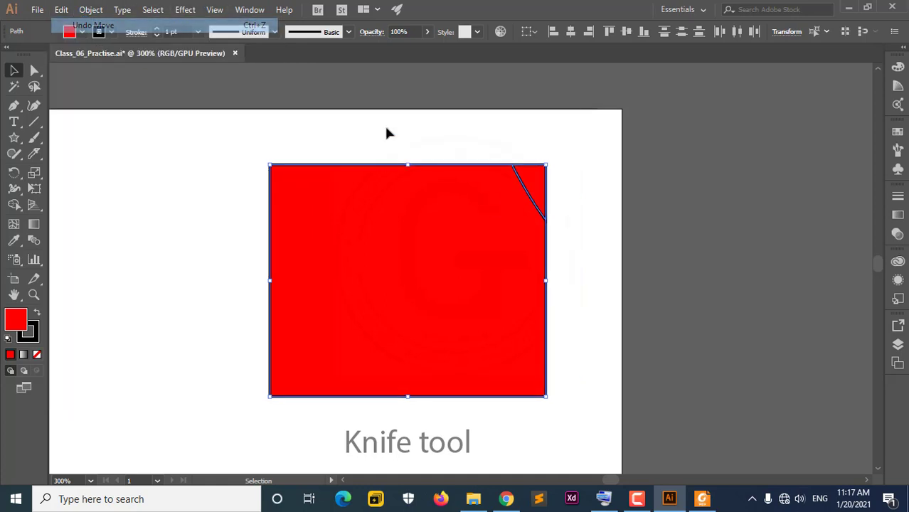
{"action": "left_click", "coordinate": [582, 205]}
{"action": "left_click_drag", "start_coordinate": [538, 188], "coordinate": [566, 166]}
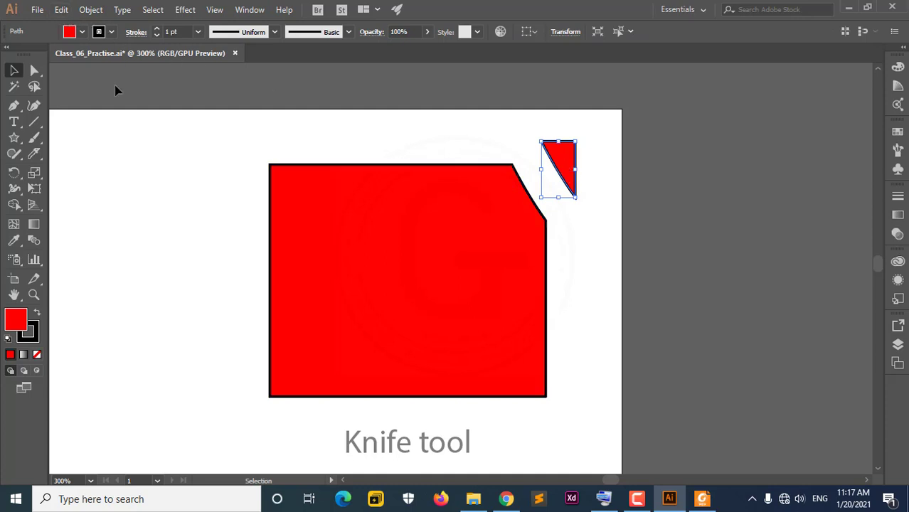
Make three more Knife cuts down through the red rectangle, the last one looping.
{"action": "left_click", "coordinate": [33, 154]}
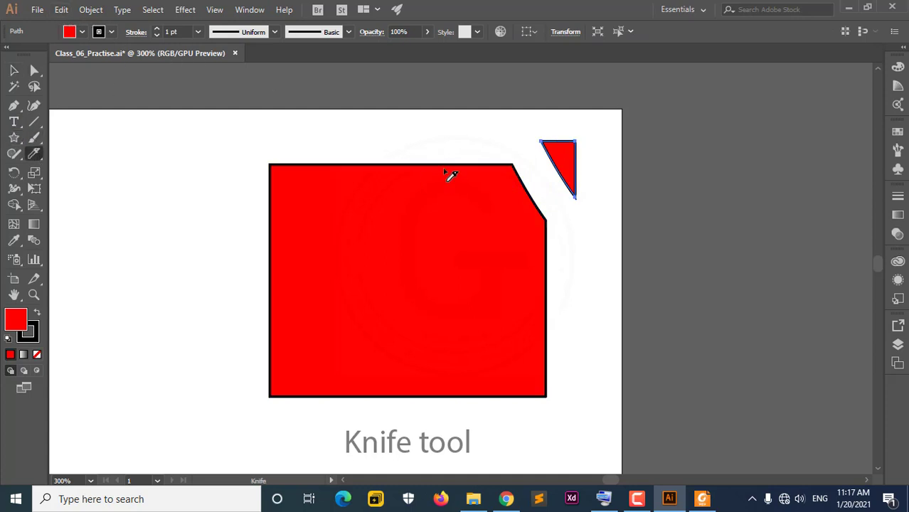
{"action": "left_click_drag", "start_coordinate": [441, 184], "coordinate": [535, 425]}
{"action": "left_click_drag", "start_coordinate": [370, 142], "coordinate": [373, 403]}
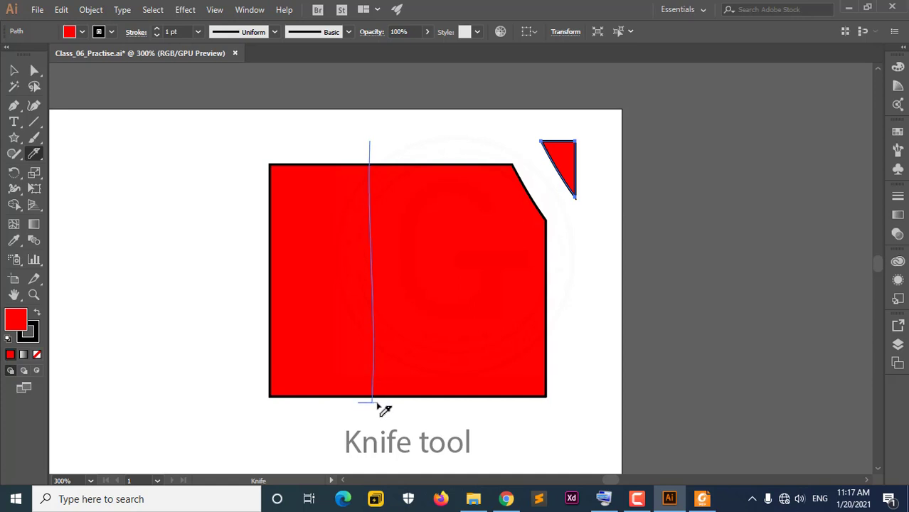
{"action": "left_click_drag", "start_coordinate": [374, 405], "coordinate": [388, 408]}
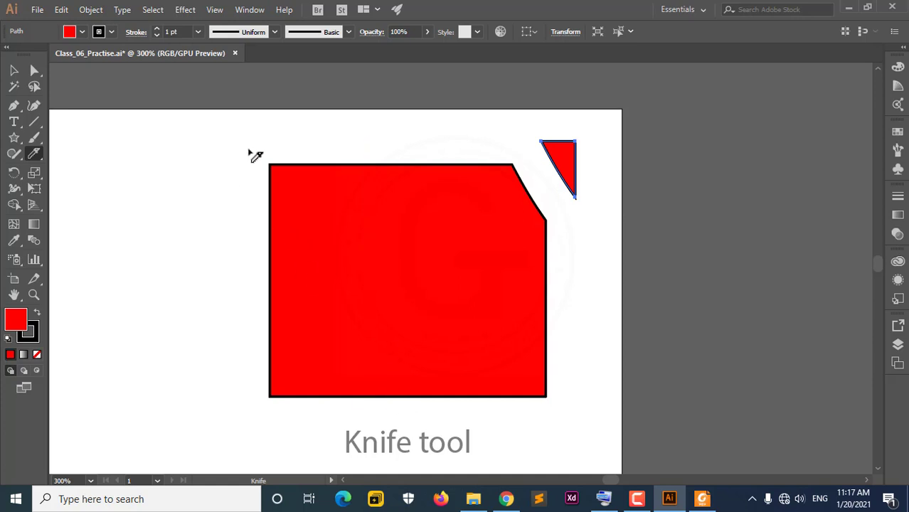
{"action": "mouse_move", "coordinate": [307, 154]}
{"action": "left_mouse_down"}
{"action": "mouse_move", "coordinate": [316, 433]}
{"action": "mouse_move", "coordinate": [237, 433]}
{"action": "mouse_move", "coordinate": [239, 172]}
{"action": "mouse_move", "coordinate": [311, 150]}
{"action": "mouse_move", "coordinate": [340, 419]}
{"action": "mouse_move", "coordinate": [308, 399]}
{"action": "mouse_move", "coordinate": [214, 401]}
{"action": "mouse_move", "coordinate": [225, 388]}
{"action": "mouse_move", "coordinate": [179, 359]}
{"action": "mouse_move", "coordinate": [332, 416]}
{"action": "mouse_move", "coordinate": [253, 406]}
{"action": "mouse_move", "coordinate": [367, 418]}
{"action": "mouse_move", "coordinate": [319, 420]}
{"action": "mouse_move", "coordinate": [338, 414]}
{"action": "mouse_move", "coordinate": [310, 416]}
{"action": "mouse_move", "coordinate": [349, 416]}
{"action": "mouse_move", "coordinate": [243, 400]}
{"action": "mouse_move", "coordinate": [153, 311]}
{"action": "mouse_move", "coordinate": [255, 367]}
{"action": "mouse_move", "coordinate": [339, 381]}
{"action": "mouse_move", "coordinate": [324, 410]}
{"action": "mouse_move", "coordinate": [264, 430]}
{"action": "left_mouse_up"}
{"action": "key", "text": "alt+shift"}
Select the large red shape and make two Knife cuts down through it.
{"action": "left_click", "coordinate": [14, 70]}
{"action": "left_click", "coordinate": [354, 273]}
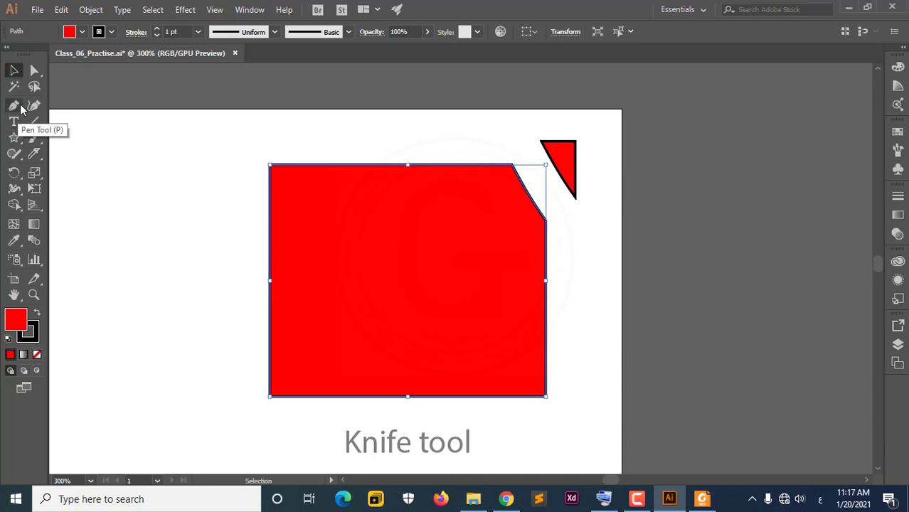
{"action": "left_click", "coordinate": [33, 153]}
{"action": "left_click_drag", "start_coordinate": [314, 243], "coordinate": [273, 414]}
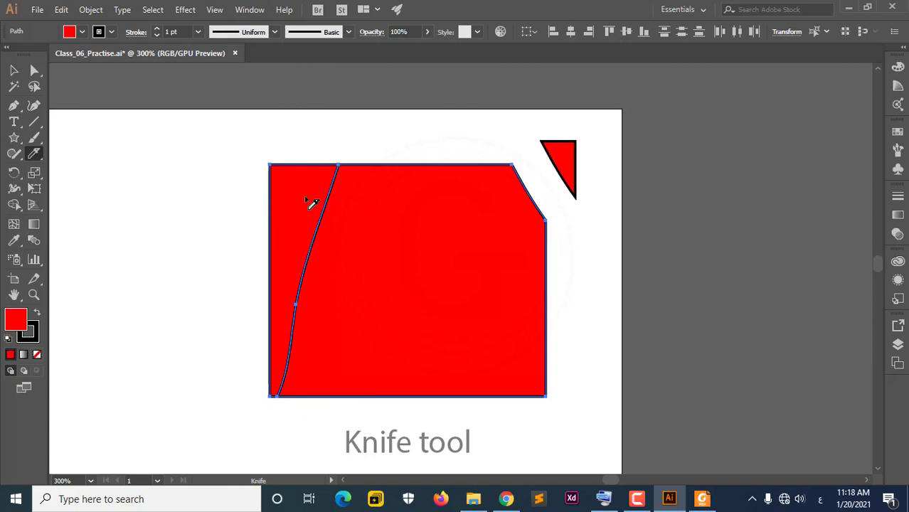
{"action": "left_click_drag", "start_coordinate": [311, 145], "coordinate": [265, 439]}
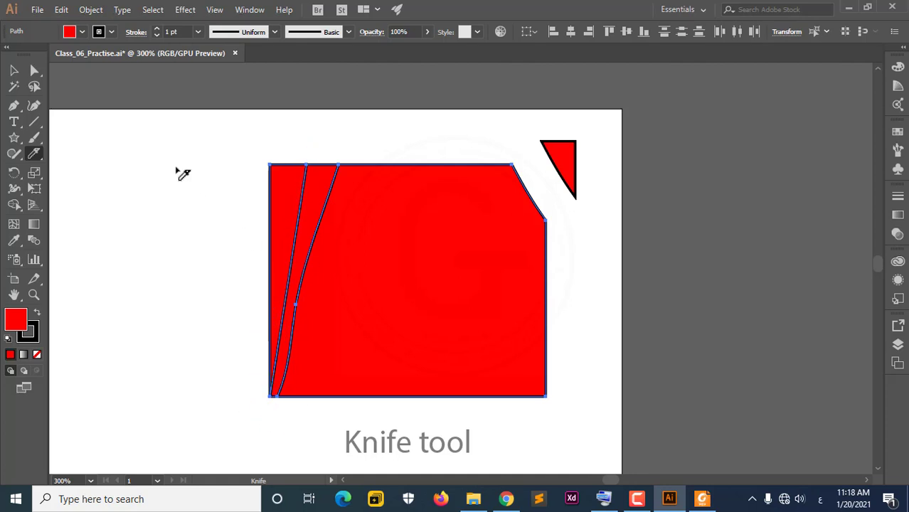
Move the left and middle red slivers further left, away from the large shape.
{"action": "left_click", "coordinate": [16, 69]}
{"action": "left_click", "coordinate": [189, 269]}
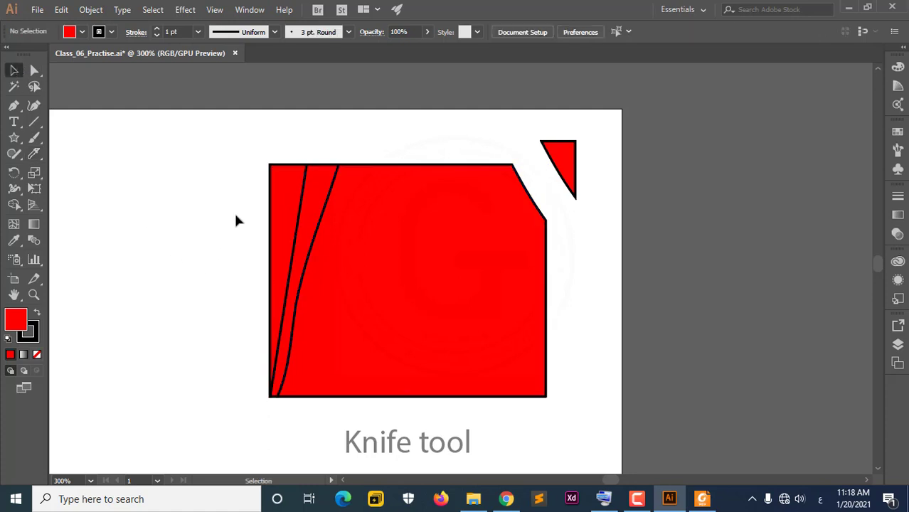
{"action": "left_click", "coordinate": [283, 198]}
{"action": "left_click_drag", "start_coordinate": [284, 199], "coordinate": [189, 203]}
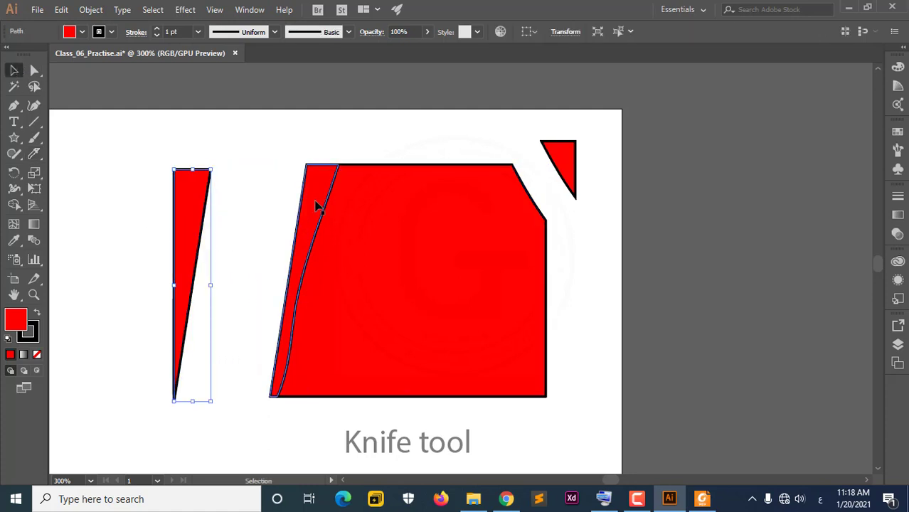
{"action": "left_click_drag", "start_coordinate": [316, 204], "coordinate": [262, 212]}
{"action": "left_click", "coordinate": [386, 268]}
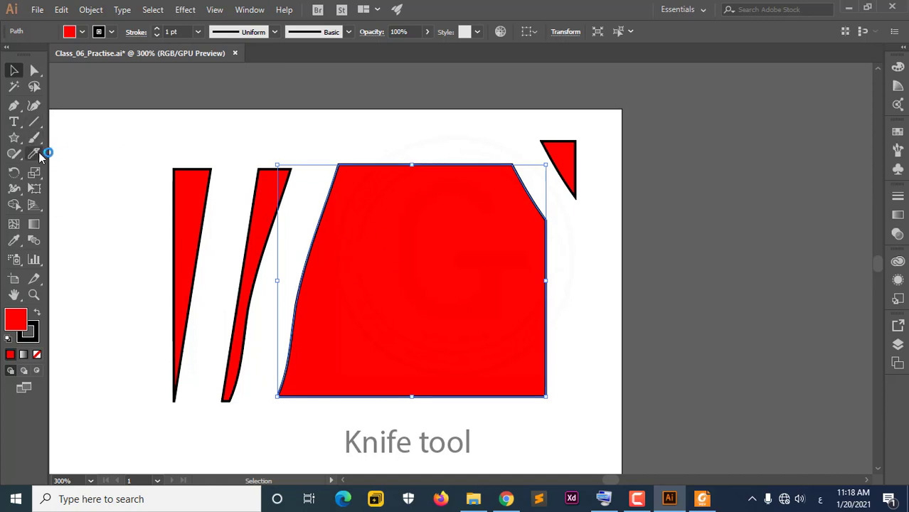
Slice the large red shape with five more straight, curved and diagonal Knife cuts.
{"action": "left_click", "coordinate": [39, 155]}
{"action": "mouse_move", "coordinate": [433, 135]}
{"action": "left_mouse_down"}
{"action": "mouse_move", "coordinate": [533, 452]}
{"action": "mouse_move", "coordinate": [517, 451]}
{"action": "left_mouse_up"}
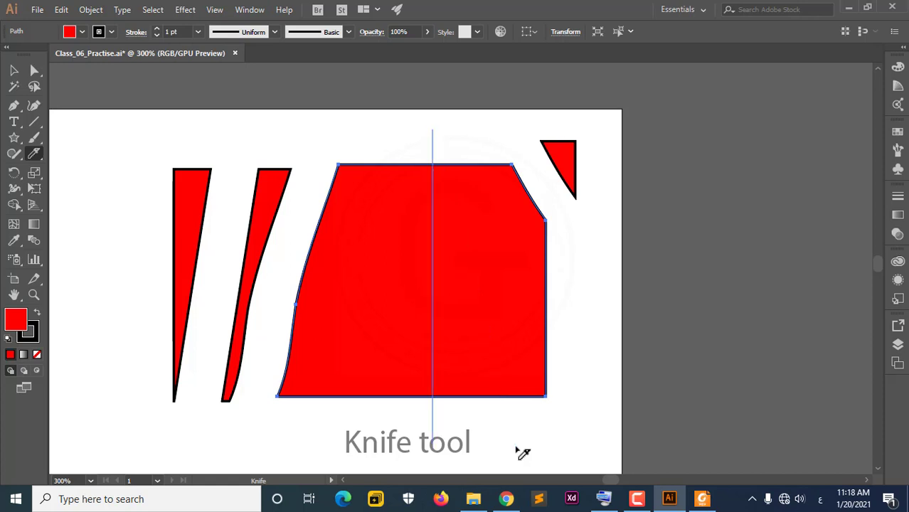
{"action": "mouse_move", "coordinate": [523, 453]}
{"action": "left_mouse_down"}
{"action": "mouse_move", "coordinate": [380, 427]}
{"action": "mouse_move", "coordinate": [587, 430]}
{"action": "left_mouse_up"}
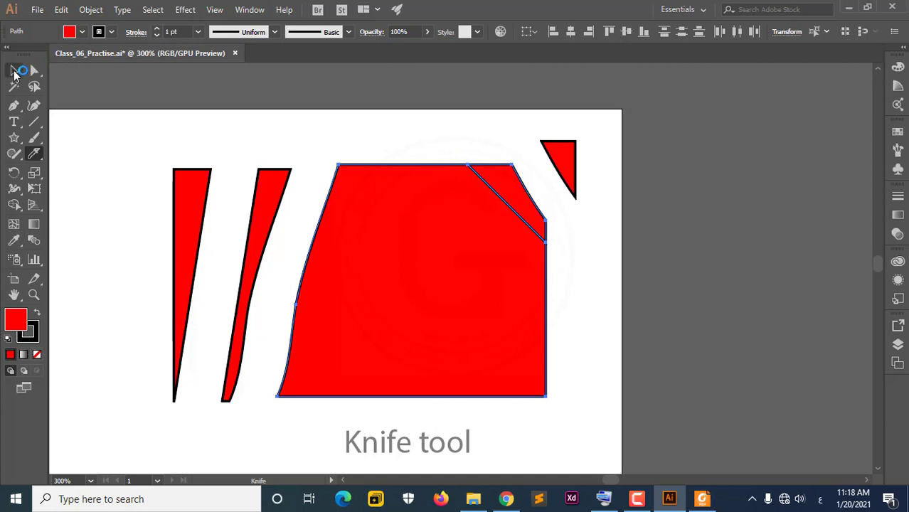
{"action": "left_click_drag", "start_coordinate": [381, 133], "coordinate": [602, 471]}
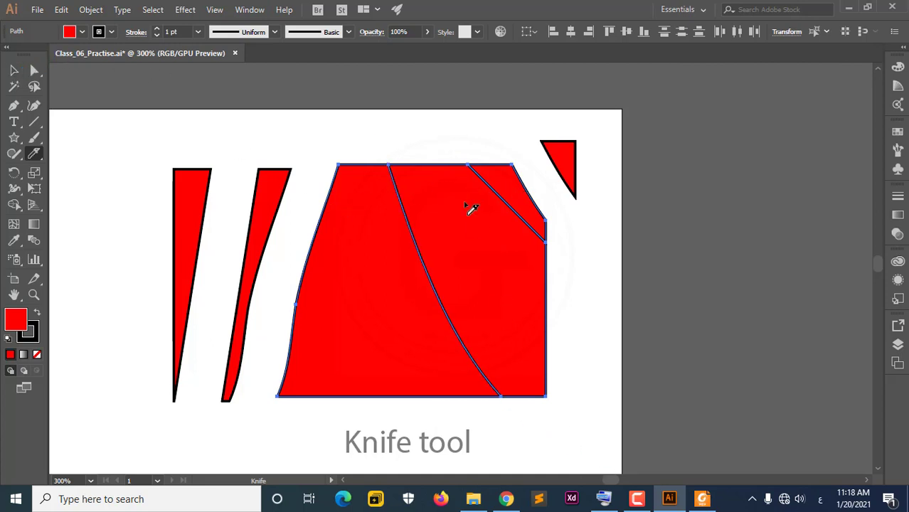
{"action": "left_click_drag", "start_coordinate": [451, 134], "coordinate": [264, 453]}
{"action": "left_click_drag", "start_coordinate": [294, 269], "coordinate": [668, 416]}
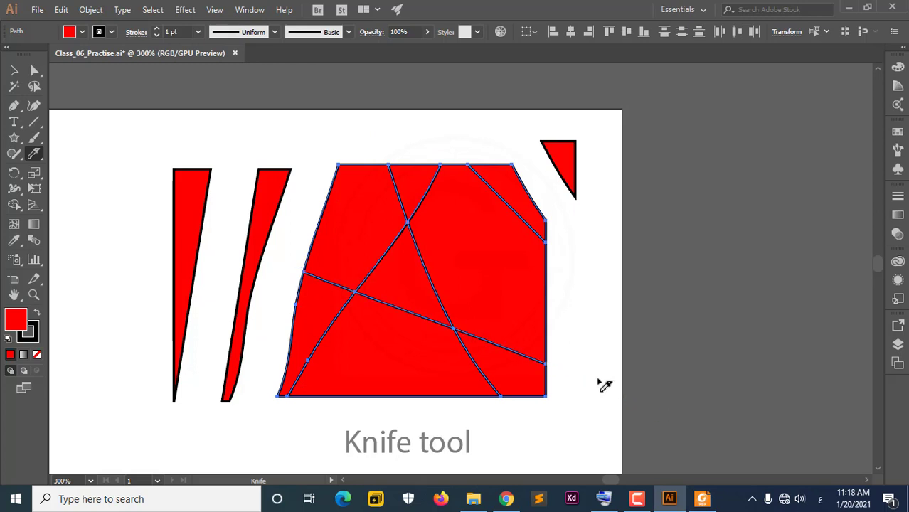
{"action": "left_click", "coordinate": [13, 71]}
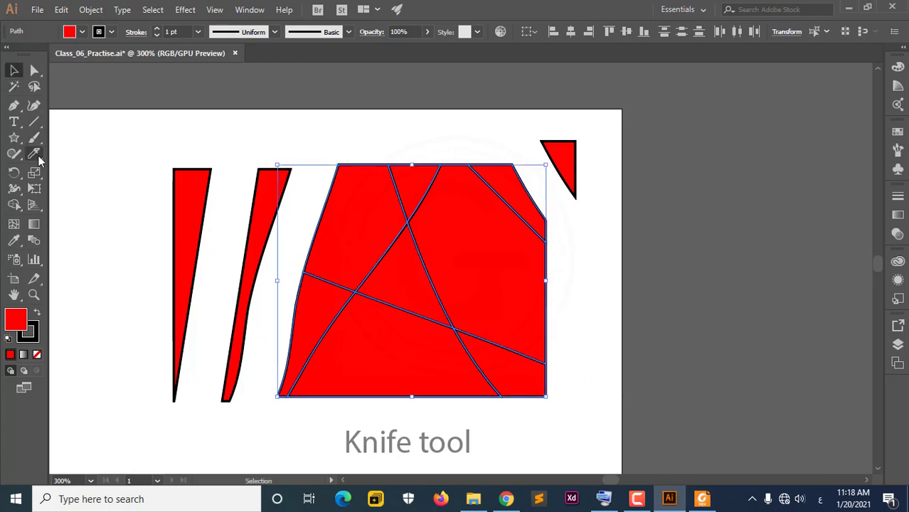
{"action": "left_click_drag", "start_coordinate": [39, 157], "coordinate": [86, 182]}
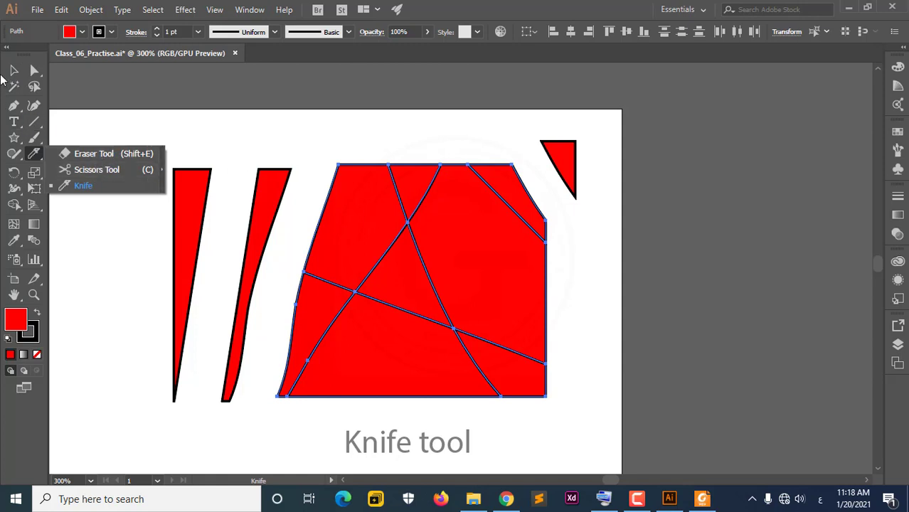
Return to the cyan circle and erase two strips across it with the Eraser tool.
{"action": "left_click", "coordinate": [13, 71]}
{"action": "scroll", "coordinate": [497, 273], "scroll_direction": "down", "scroll_amount": 3}
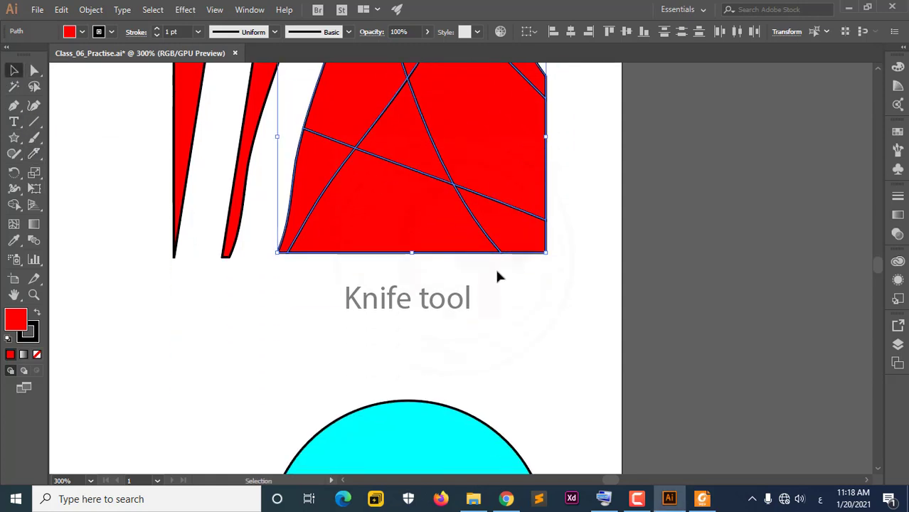
{"action": "scroll", "coordinate": [497, 273], "scroll_direction": "down", "scroll_amount": 2, "text": "alt"}
{"action": "scroll", "coordinate": [498, 277], "scroll_direction": "down", "scroll_amount": 3}
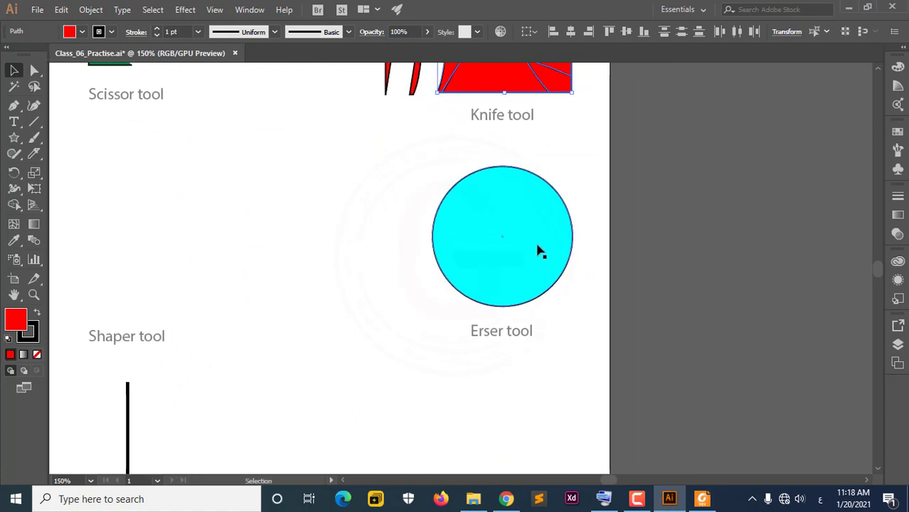
{"action": "scroll", "coordinate": [538, 250], "scroll_direction": "up", "scroll_amount": 1, "text": "alt"}
{"action": "scroll", "coordinate": [541, 255], "scroll_direction": "up", "scroll_amount": 1, "text": "alt"}
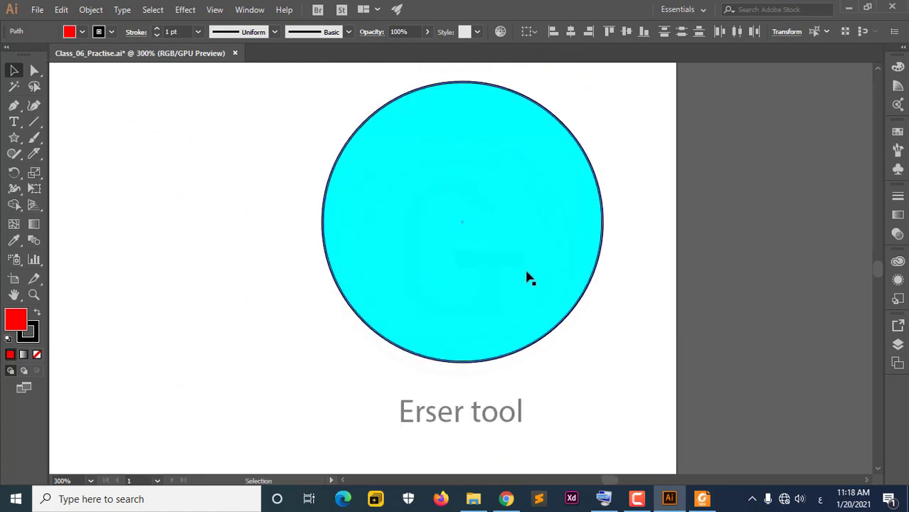
{"action": "scroll", "coordinate": [529, 279], "scroll_direction": "up", "scroll_amount": 1}
{"action": "left_click", "coordinate": [64, 169]}
{"action": "right_click", "coordinate": [35, 153]}
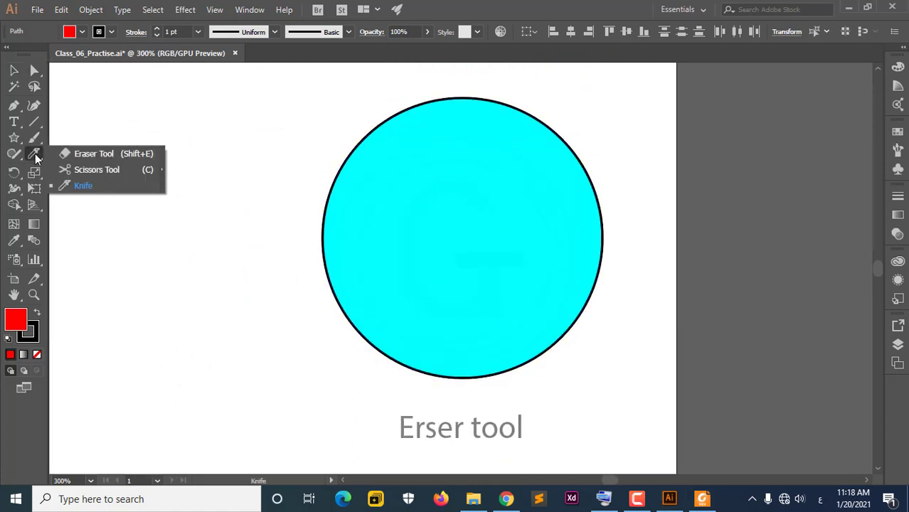
{"action": "left_click", "coordinate": [83, 152]}
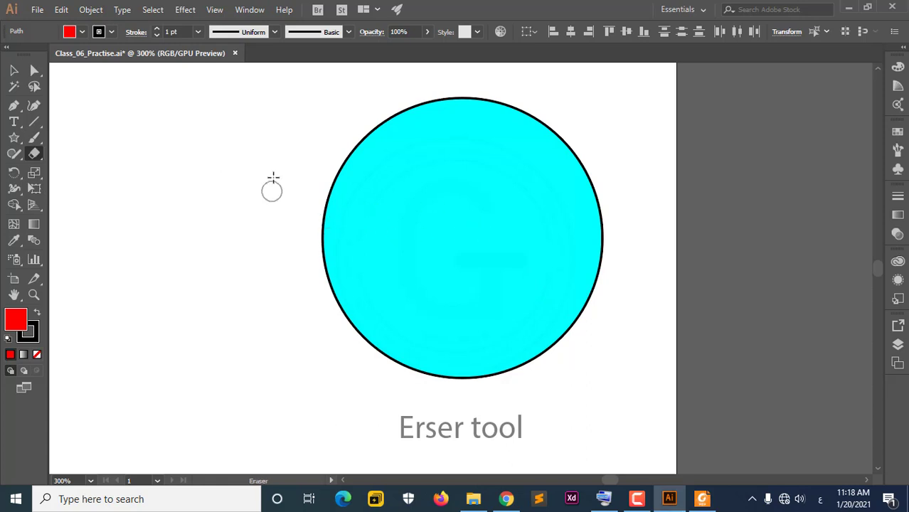
{"action": "mouse_move", "coordinate": [308, 109]}
{"action": "left_mouse_down"}
{"action": "mouse_move", "coordinate": [467, 195]}
{"action": "mouse_move", "coordinate": [614, 162]}
{"action": "mouse_move", "coordinate": [298, 171]}
{"action": "left_mouse_up"}
{"action": "left_click_drag", "start_coordinate": [341, 127], "coordinate": [583, 220]}
Select the cyan circle and erase four more wavy strips, splitting it into bands.
{"action": "left_click", "coordinate": [12, 70]}
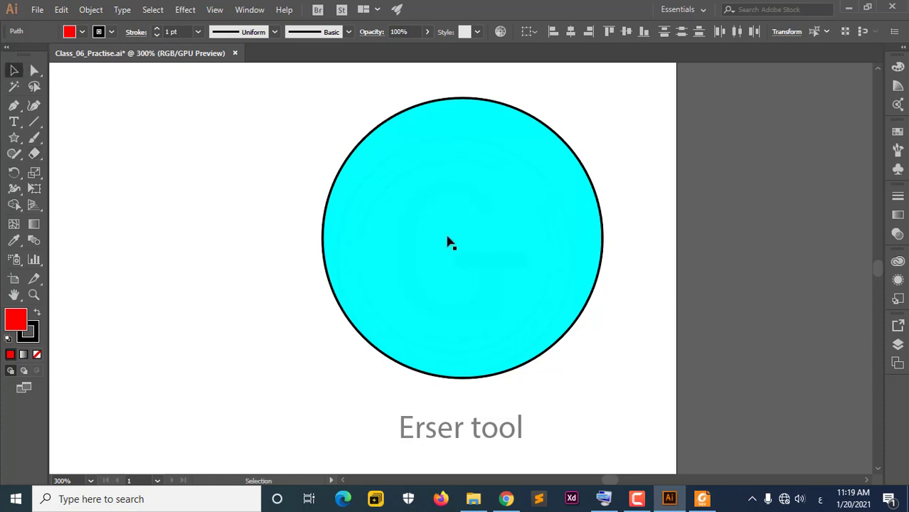
{"action": "left_click", "coordinate": [448, 242]}
{"action": "left_click", "coordinate": [41, 157]}
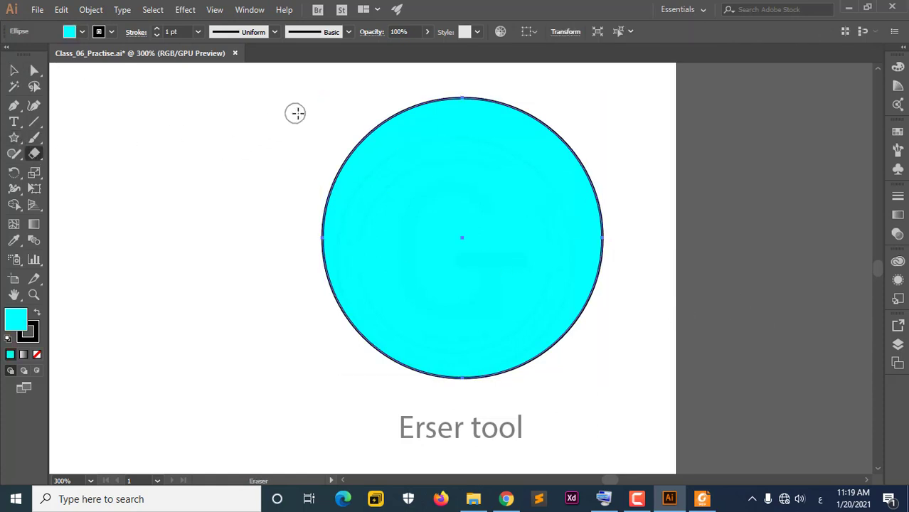
{"action": "left_click_drag", "start_coordinate": [350, 144], "coordinate": [597, 196]}
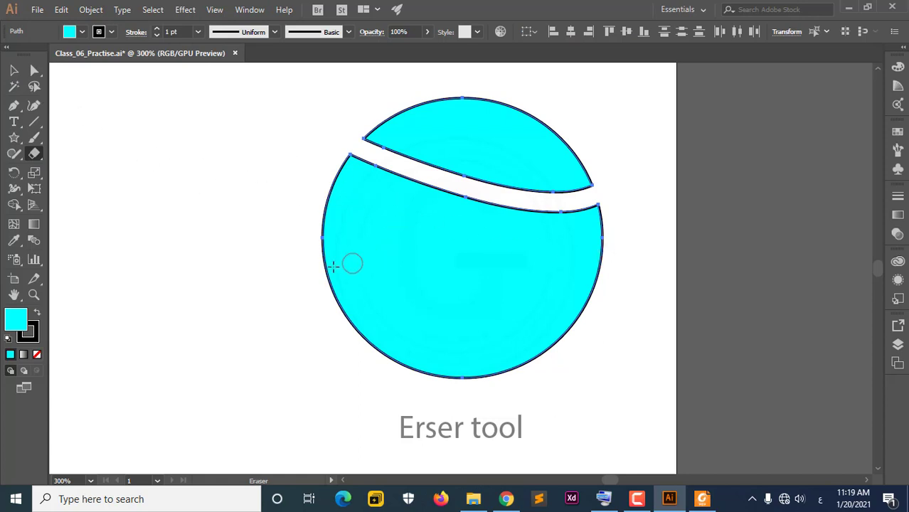
{"action": "mouse_move", "coordinate": [384, 132]}
{"action": "left_mouse_down"}
{"action": "mouse_move", "coordinate": [383, 123]}
{"action": "mouse_move", "coordinate": [680, 114]}
{"action": "left_mouse_up"}
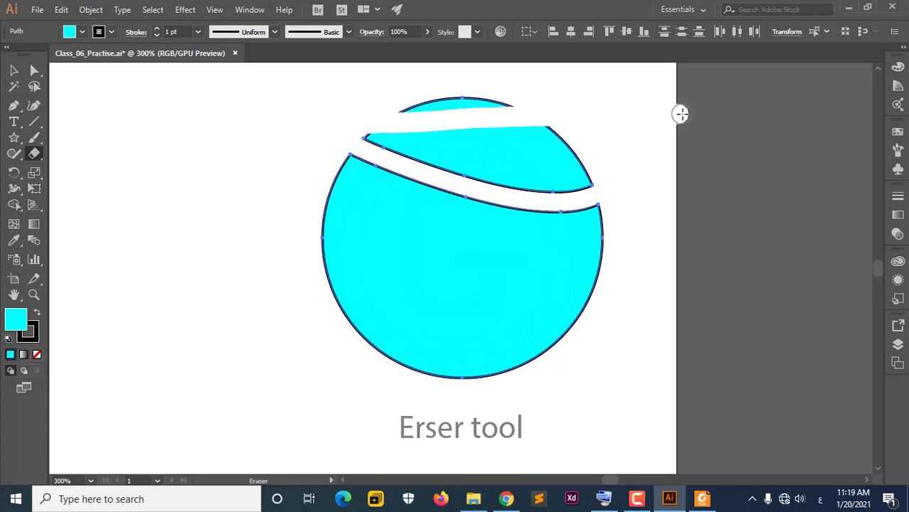
{"action": "left_click_drag", "start_coordinate": [374, 140], "coordinate": [621, 146]}
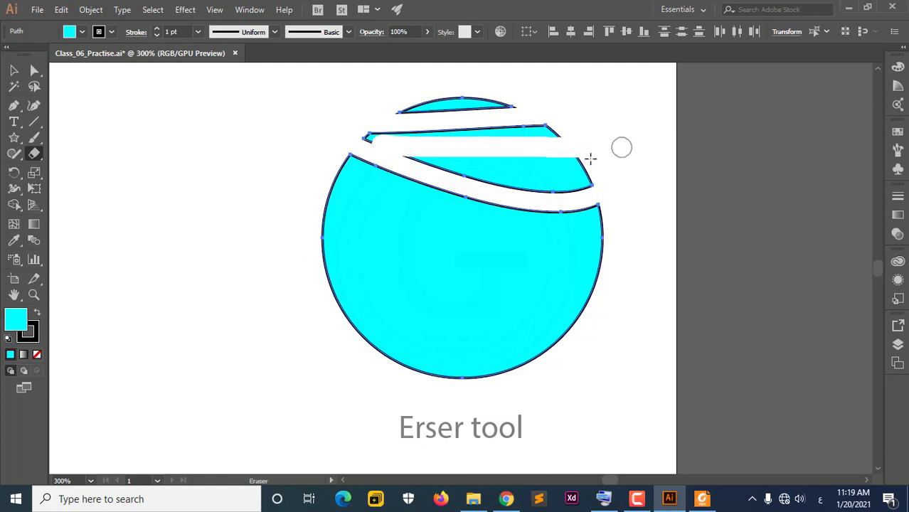
{"action": "left_click_drag", "start_coordinate": [304, 224], "coordinate": [740, 236]}
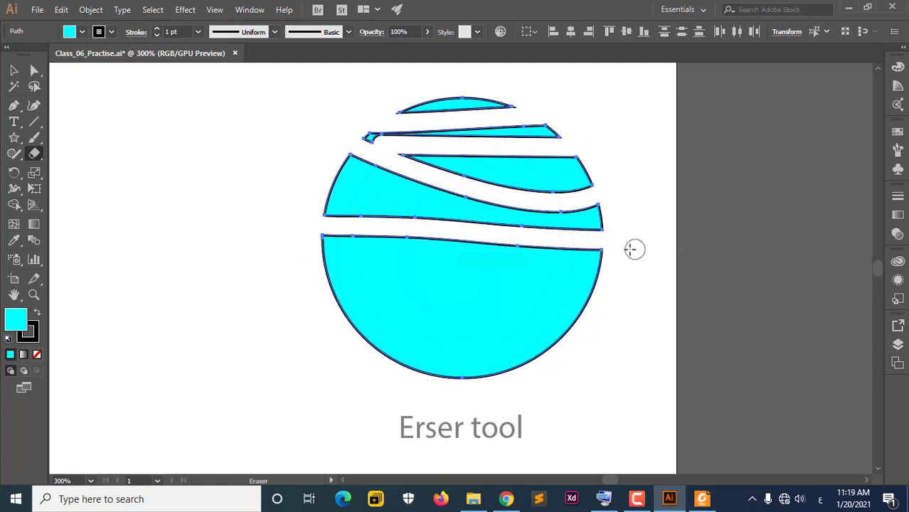
Undo the four earlier eraser strokes to restore the whole cyan circle.
{"action": "left_click", "coordinate": [61, 9]}
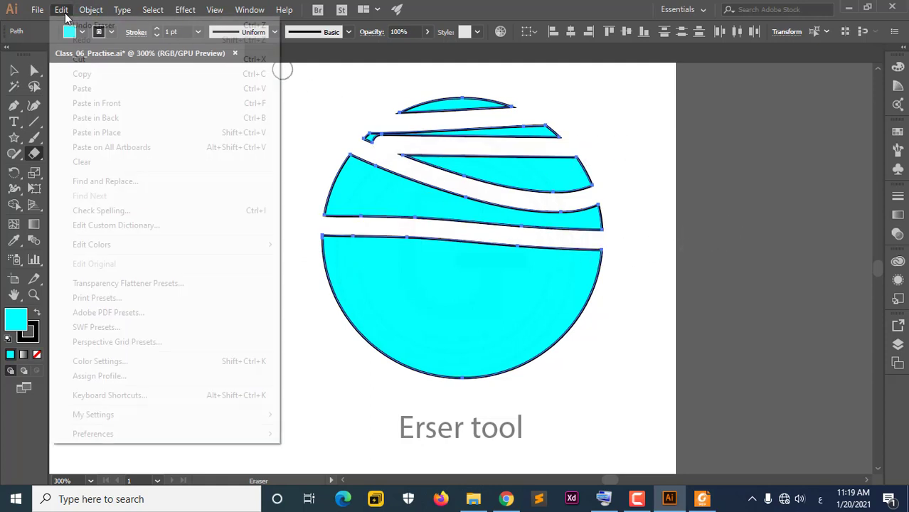
{"action": "left_click", "coordinate": [82, 24]}
{"action": "left_click", "coordinate": [61, 9]}
{"action": "left_click", "coordinate": [82, 25]}
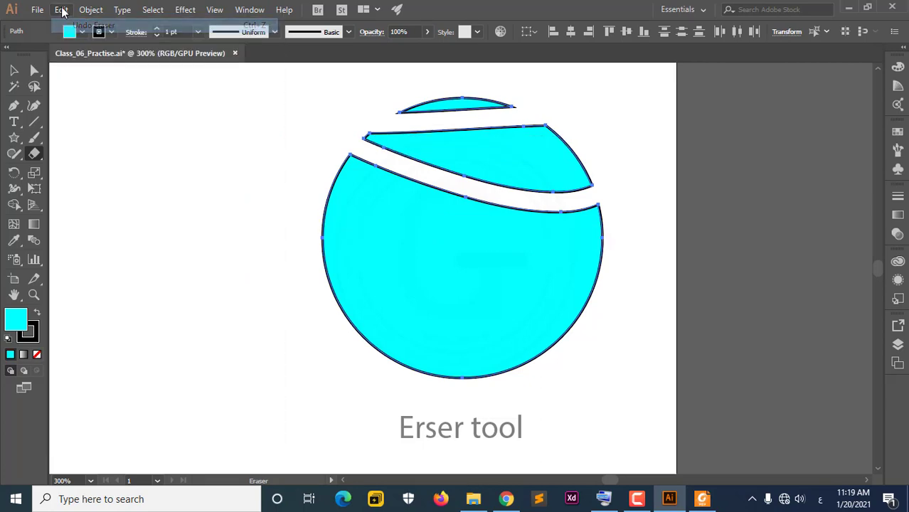
{"action": "left_click", "coordinate": [61, 9]}
{"action": "left_click", "coordinate": [82, 25]}
{"action": "left_click", "coordinate": [61, 9]}
{"action": "left_click", "coordinate": [82, 25]}
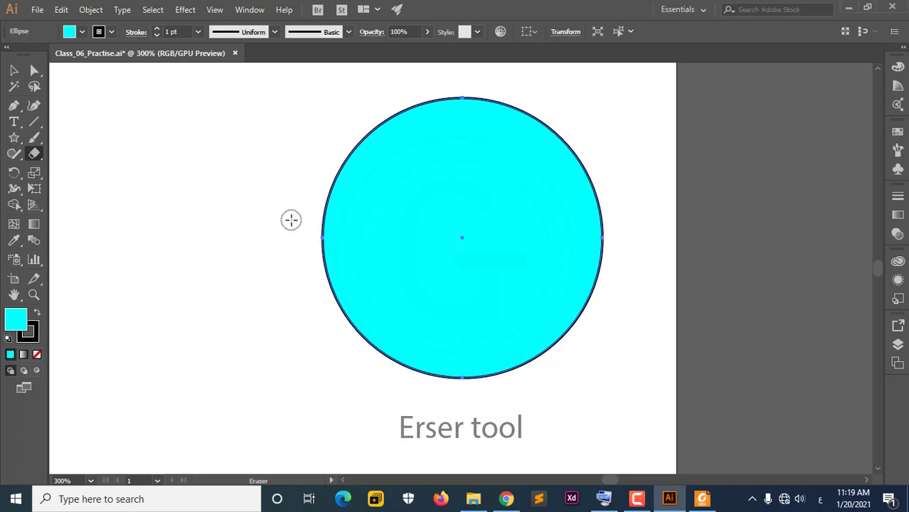
Erase horizontal and vertical strips across the circle, cutting it into a grid.
{"action": "mouse_move", "coordinate": [290, 220]}
{"action": "left_mouse_down"}
{"action": "mouse_move", "coordinate": [626, 214]}
{"action": "mouse_move", "coordinate": [300, 207]}
{"action": "left_mouse_up"}
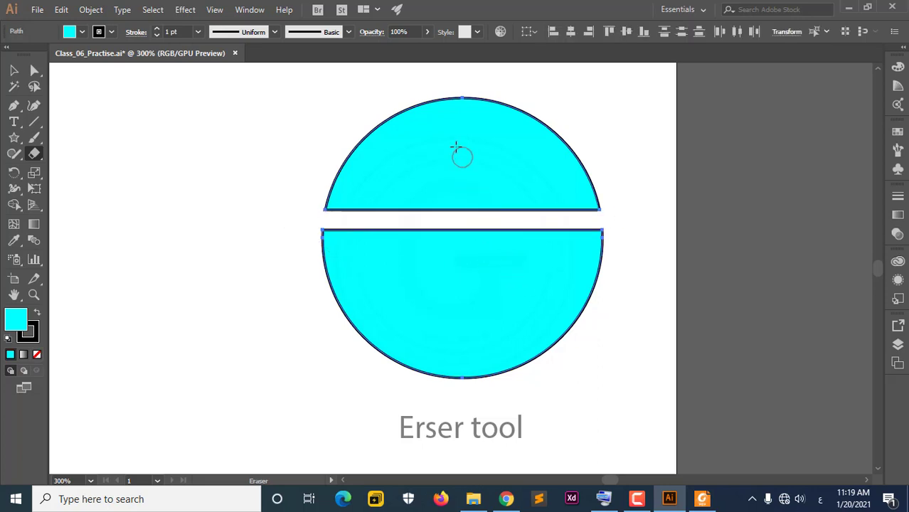
{"action": "left_click_drag", "start_coordinate": [397, 91], "coordinate": [398, 381]}
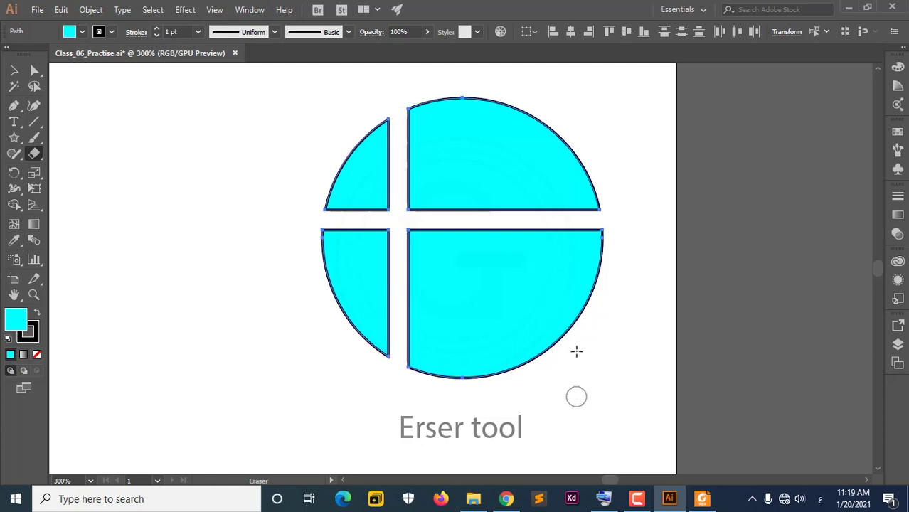
{"action": "left_click_drag", "start_coordinate": [521, 86], "coordinate": [520, 384]}
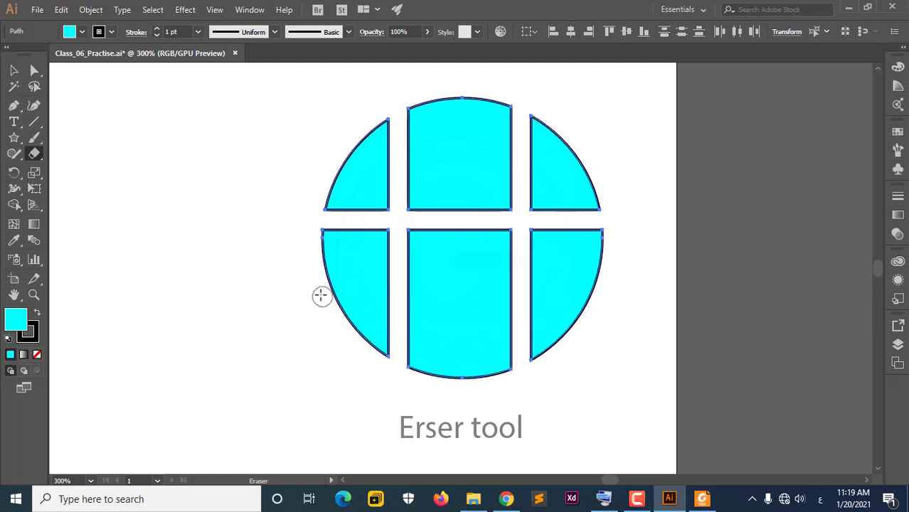
{"action": "left_click_drag", "start_coordinate": [312, 307], "coordinate": [629, 312]}
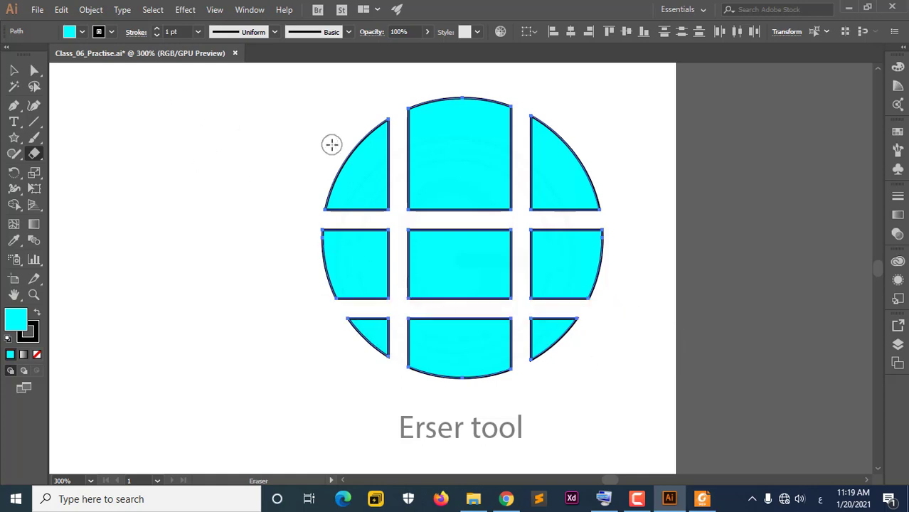
{"action": "left_click_drag", "start_coordinate": [332, 144], "coordinate": [612, 150]}
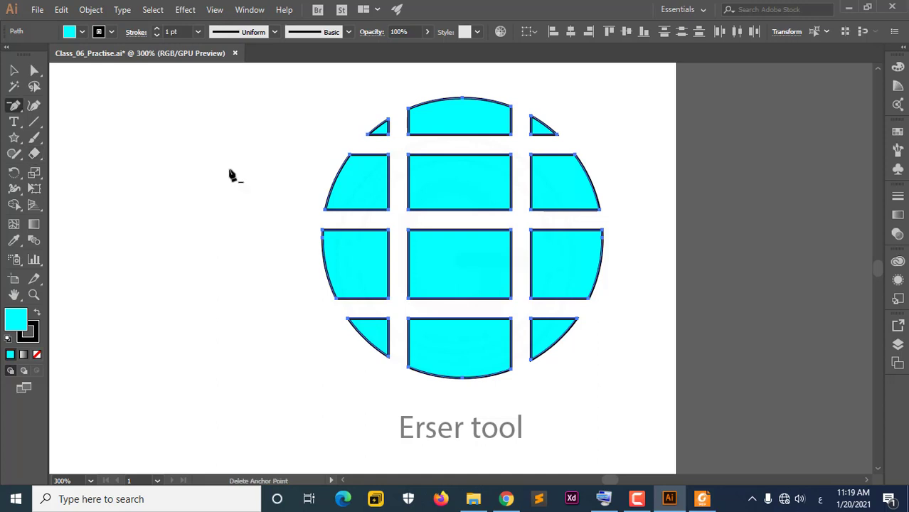
{"action": "left_click_drag", "start_coordinate": [365, 135], "coordinate": [100, 135]}
Set the Eraser tool size to 5 pt.
{"action": "left_click", "coordinate": [42, 154]}
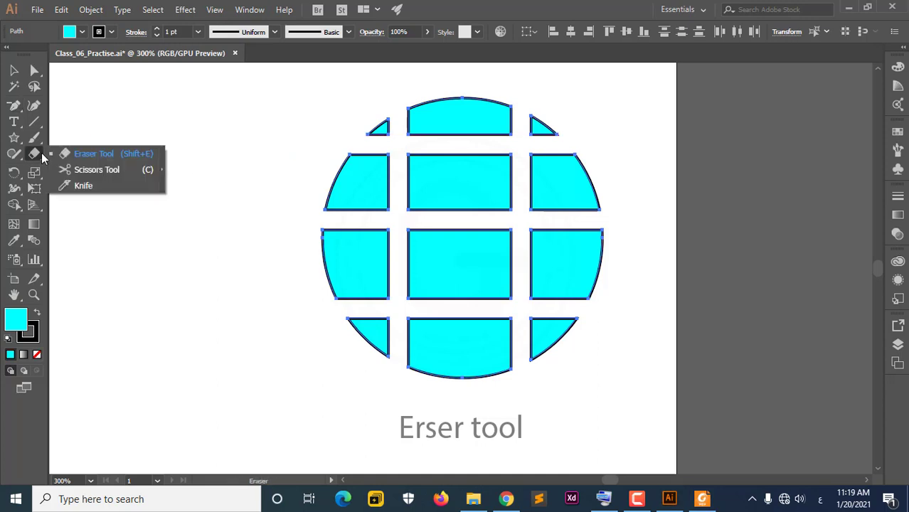
{"action": "double_click", "coordinate": [36, 155]}
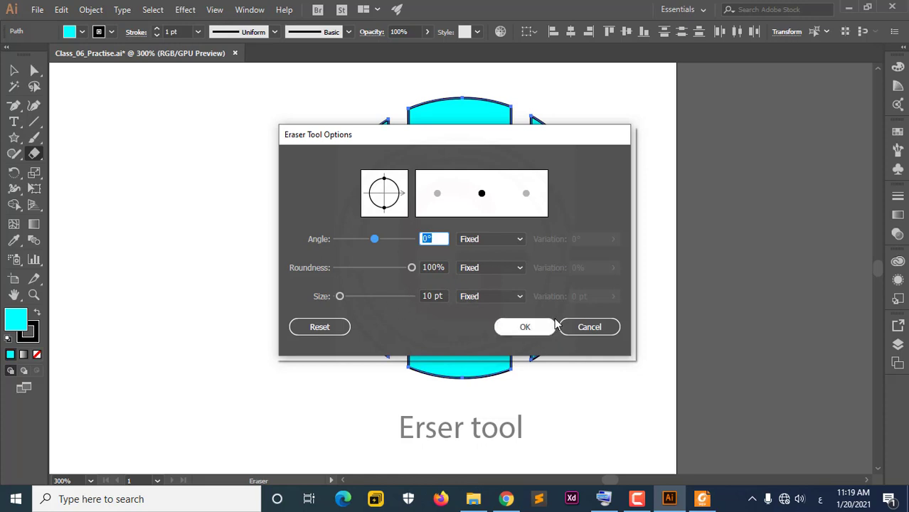
{"action": "left_click", "coordinate": [585, 327]}
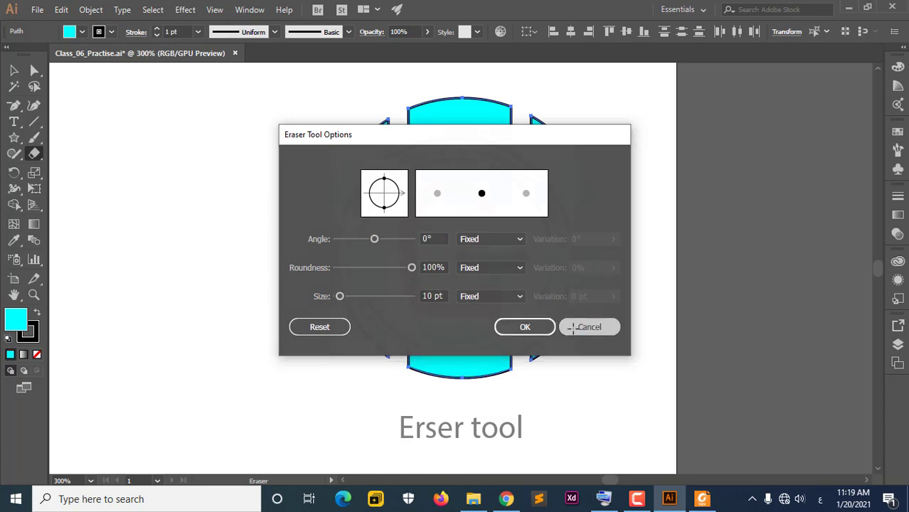
{"action": "double_click", "coordinate": [34, 155]}
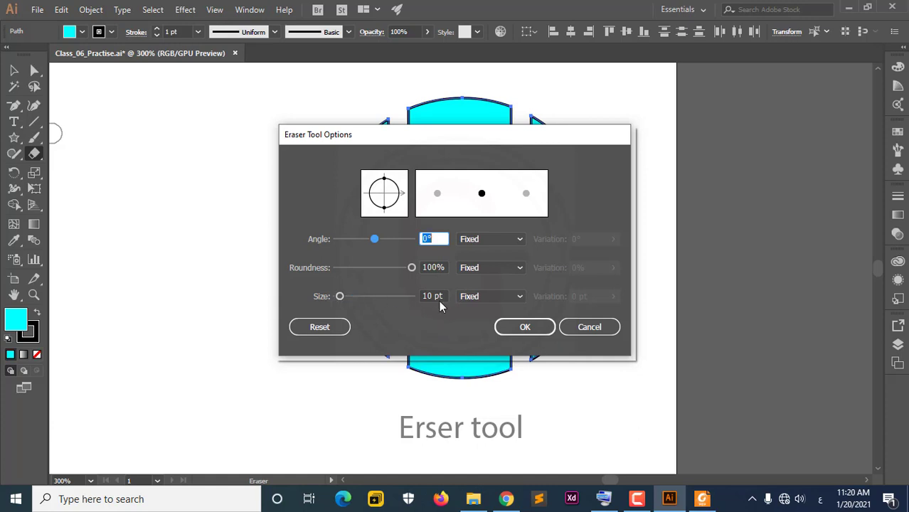
{"action": "left_click_drag", "start_coordinate": [431, 298], "coordinate": [420, 298]}
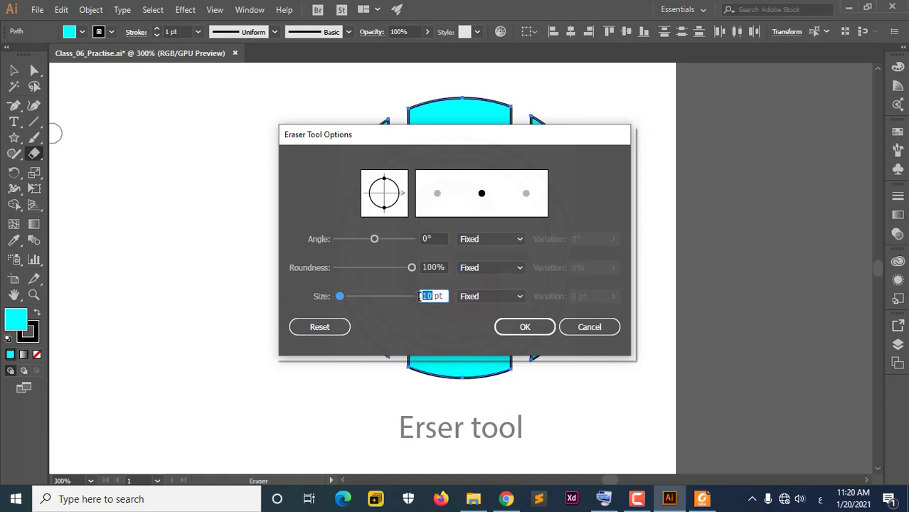
{"action": "type", "text": "5"}
{"action": "left_click", "coordinate": [552, 327]}
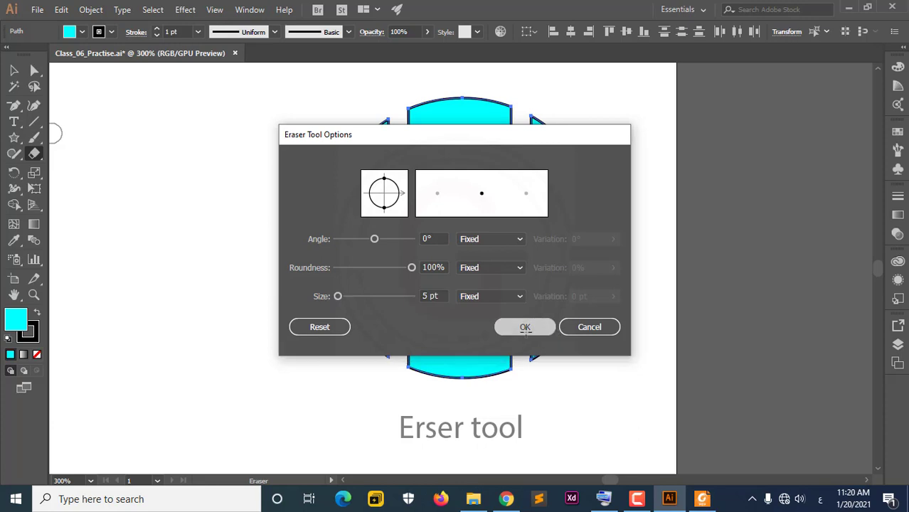
Erase a gap across the second row and a diagonal slash through the right-middle piece.
{"action": "left_click_drag", "start_coordinate": [324, 178], "coordinate": [666, 182]}
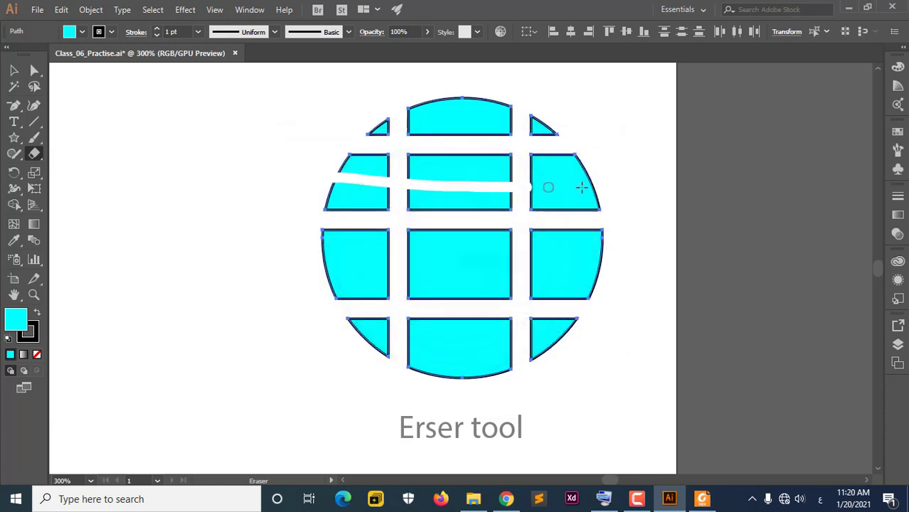
{"action": "left_click_drag", "start_coordinate": [592, 254], "coordinate": [525, 287]}
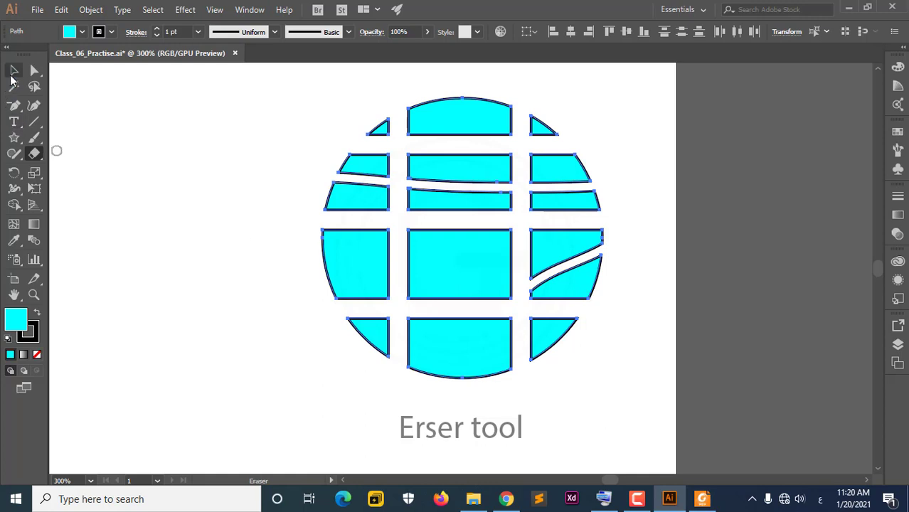
{"action": "left_click", "coordinate": [12, 72]}
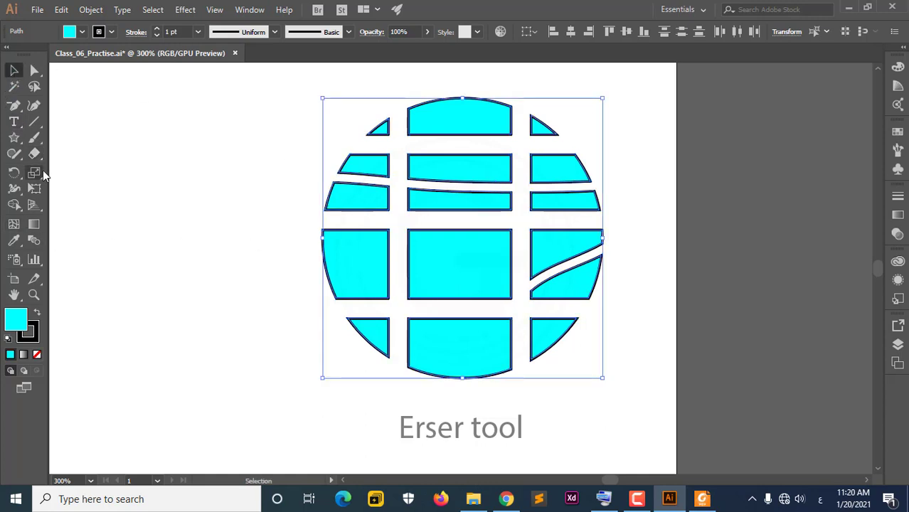
Switch to Scissors, pan down to the black Width tool line, and choose the Width tool.
{"action": "left_click", "coordinate": [39, 153]}
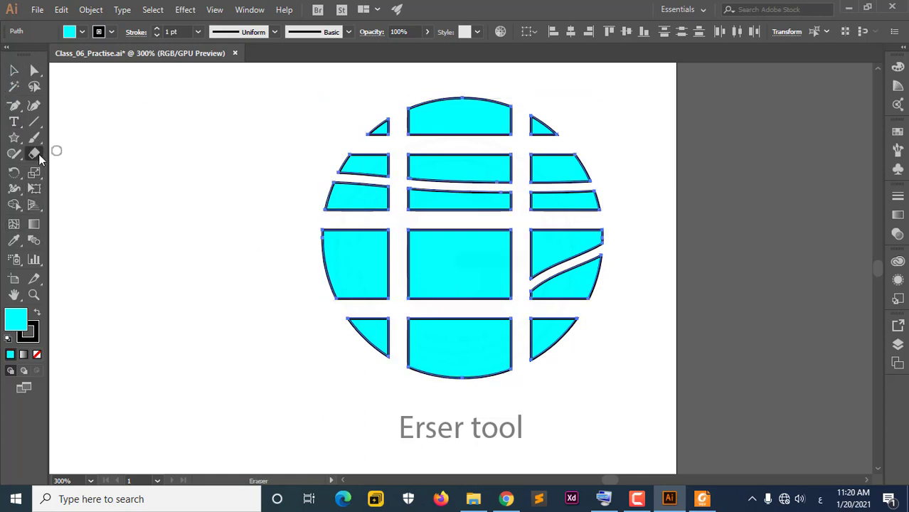
{"action": "left_click", "coordinate": [89, 170]}
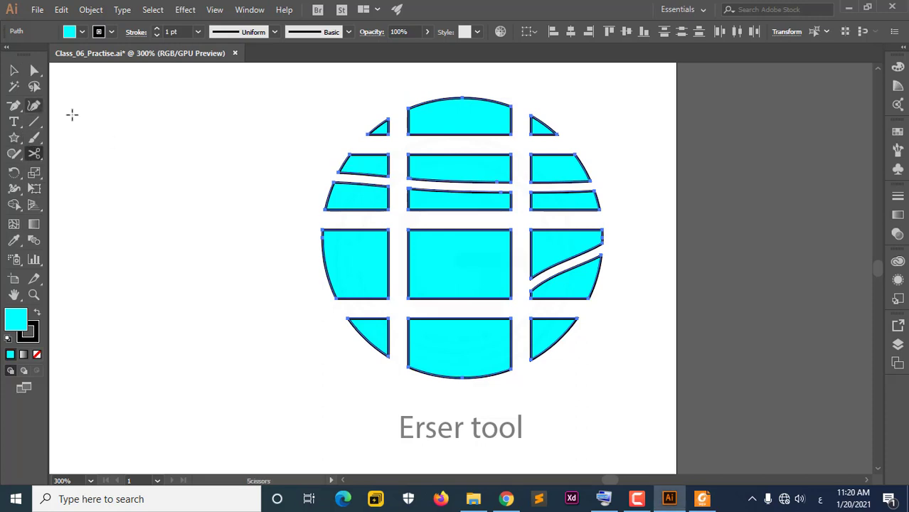
{"action": "scroll", "coordinate": [339, 193], "scroll_direction": "down", "scroll_amount": 3}
{"action": "scroll", "coordinate": [339, 194], "scroll_direction": "down", "scroll_amount": 3}
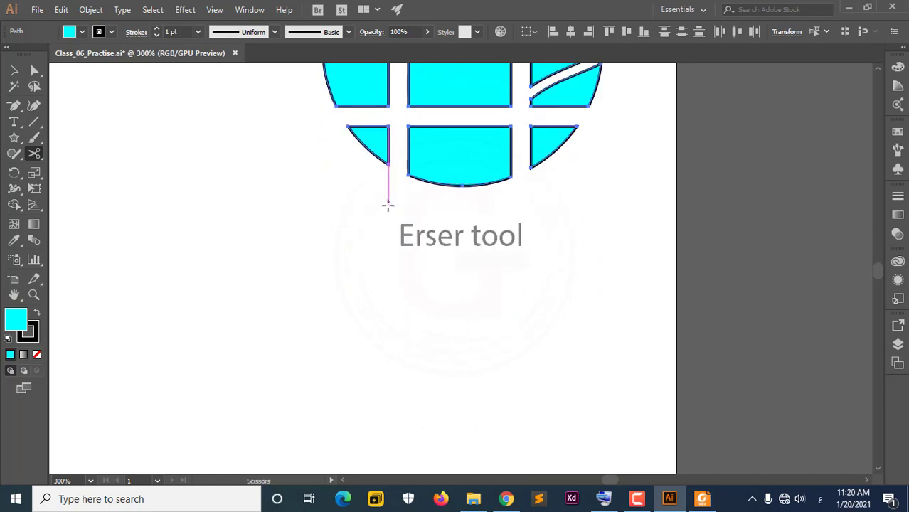
{"action": "scroll", "coordinate": [387, 203], "scroll_direction": "down", "scroll_amount": 3}
{"action": "scroll", "coordinate": [311, 213], "scroll_direction": "down", "scroll_amount": 3}
{"action": "mouse_move", "coordinate": [208, 195]}
{"action": "left_mouse_down"}
{"action": "mouse_move", "coordinate": [529, 269]}
{"action": "mouse_move", "coordinate": [488, 294]}
{"action": "left_mouse_up"}
{"action": "scroll", "coordinate": [473, 313], "scroll_direction": "down", "scroll_amount": 1}
{"action": "scroll", "coordinate": [473, 313], "scroll_direction": "down", "scroll_amount": 3}
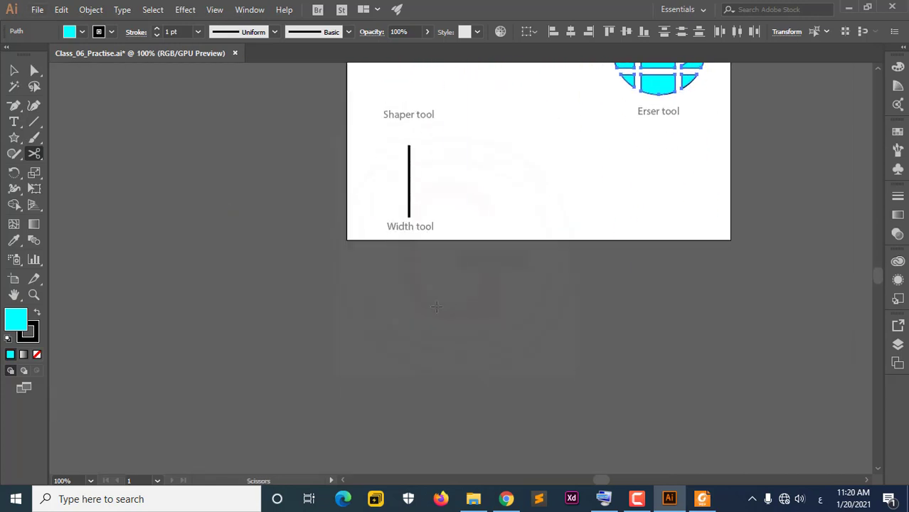
{"action": "scroll", "coordinate": [411, 202], "scroll_direction": "up", "scroll_amount": 2}
{"action": "left_click_drag", "start_coordinate": [467, 163], "coordinate": [426, 251]}
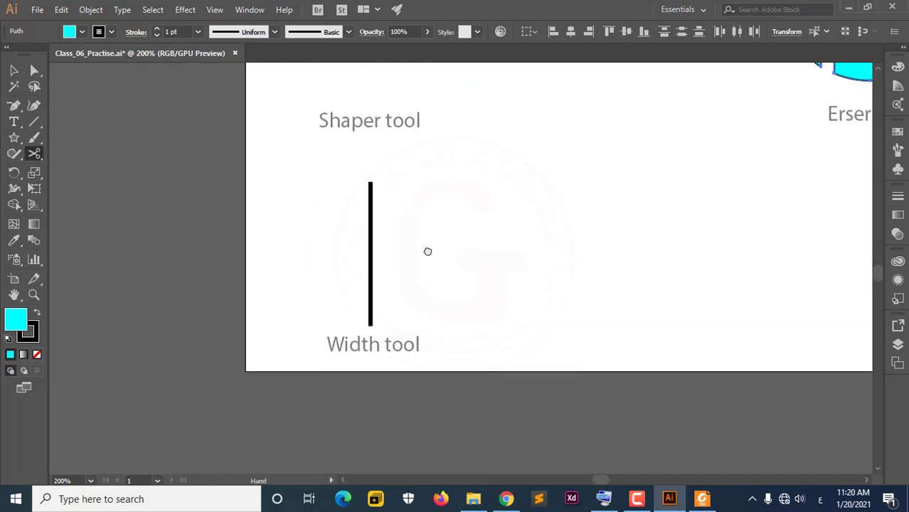
{"action": "left_click_drag", "start_coordinate": [16, 189], "coordinate": [72, 196]}
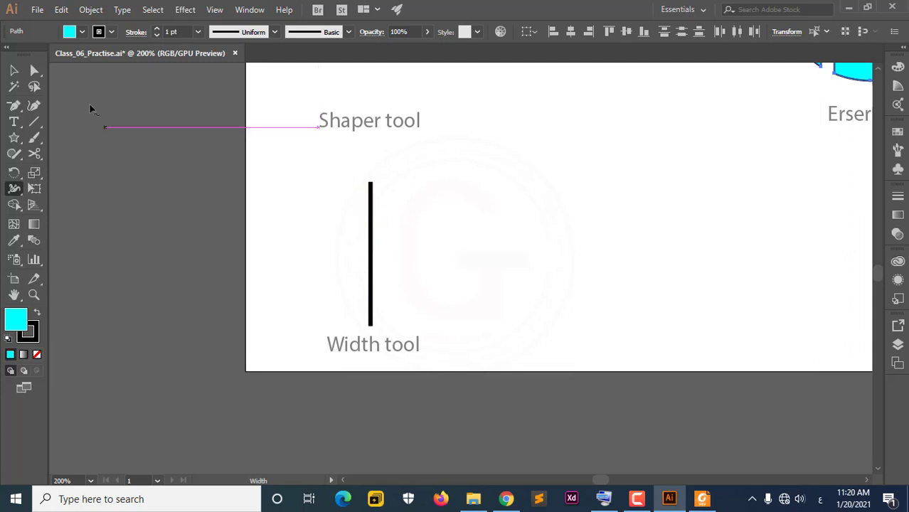
Widen the black line's midpoint with the Width tool to about 0.708 in, forming a leaf.
{"action": "left_click", "coordinate": [37, 122]}
{"action": "left_click", "coordinate": [37, 122]}
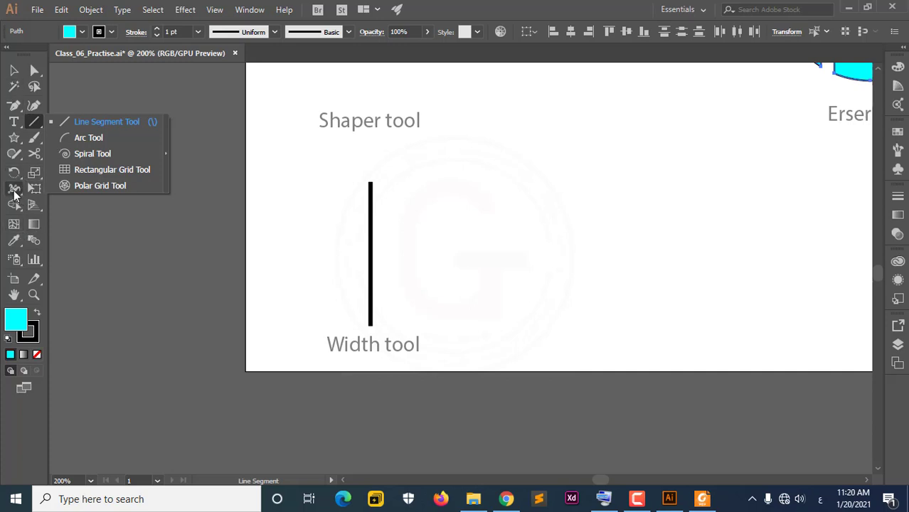
{"action": "left_click", "coordinate": [14, 189]}
{"action": "scroll", "coordinate": [397, 254], "scroll_direction": "up", "scroll_amount": 2}
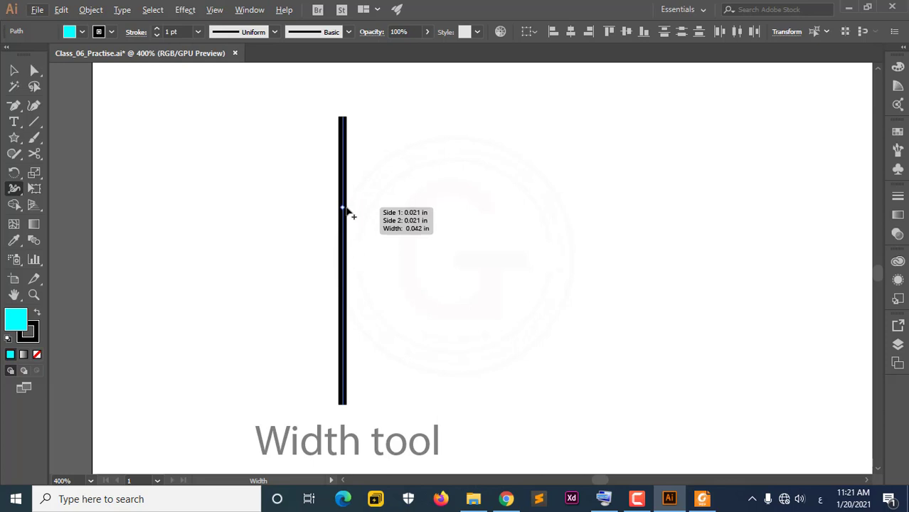
{"action": "left_click_drag", "start_coordinate": [346, 207], "coordinate": [414, 216]}
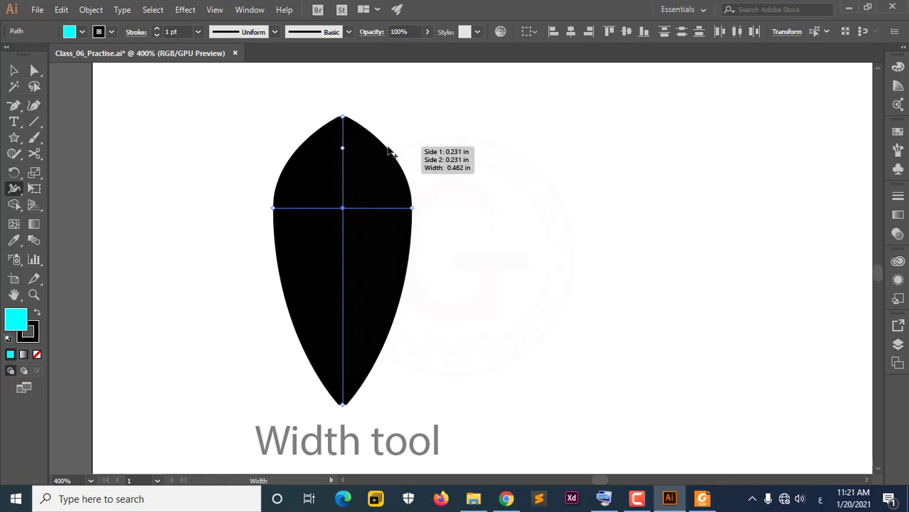
Change the leaf's stroke colour from black to the dark green swatch.
{"action": "left_click", "coordinate": [111, 31]}
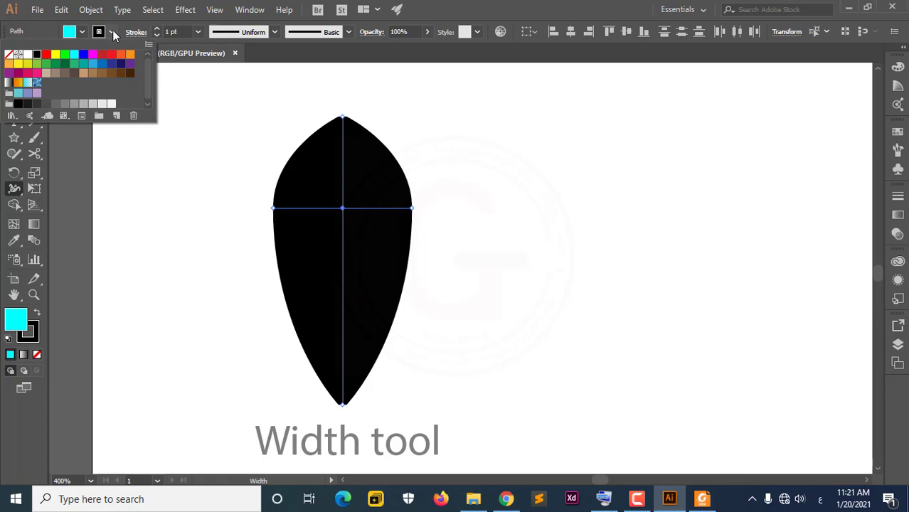
{"action": "left_click", "coordinate": [55, 65]}
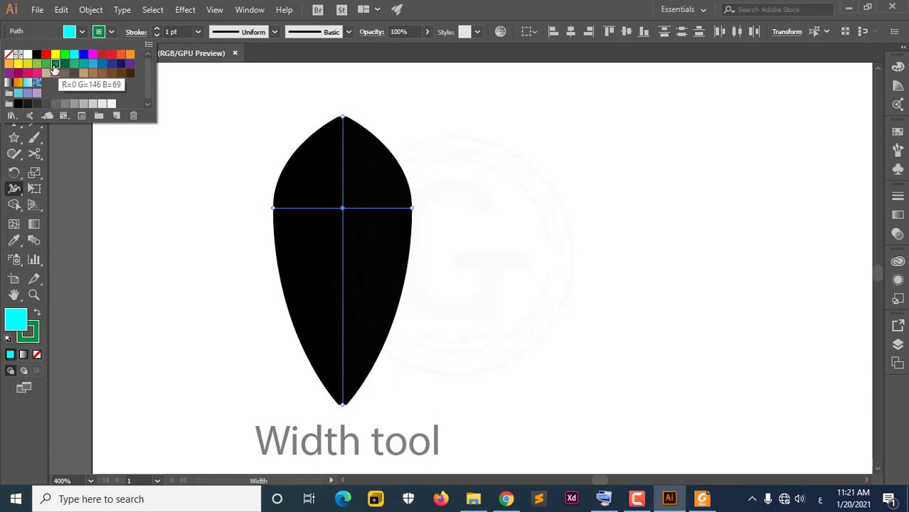
{"action": "key", "text": "Escape"}
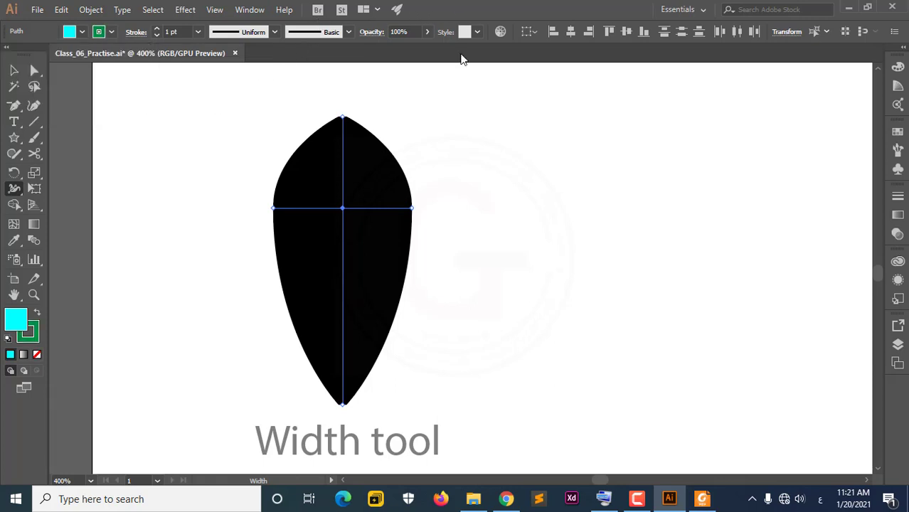
{"action": "key", "text": "v"}
{"action": "left_click", "coordinate": [347, 183]}
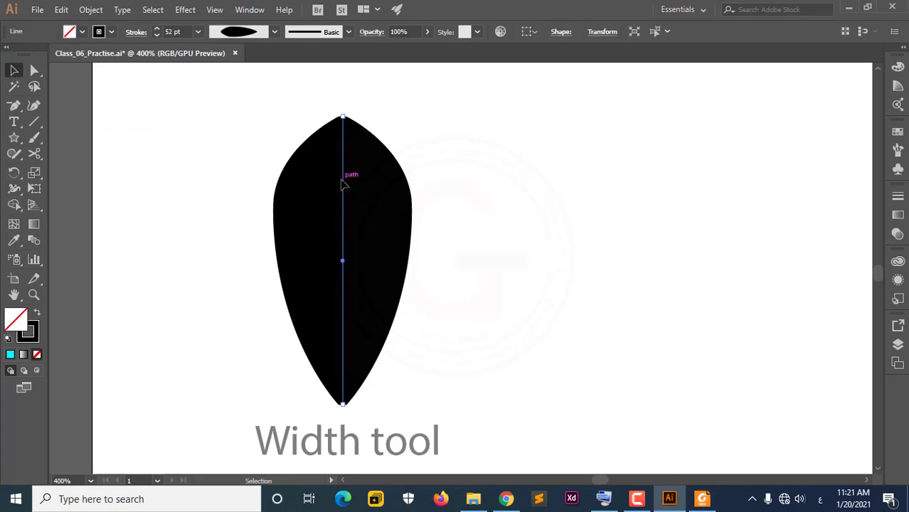
{"action": "left_click", "coordinate": [112, 33]}
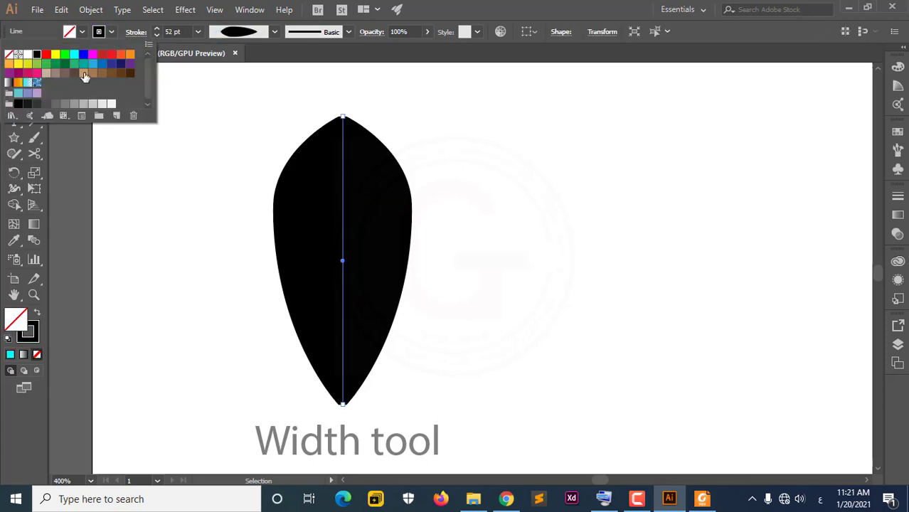
{"action": "left_click", "coordinate": [65, 64]}
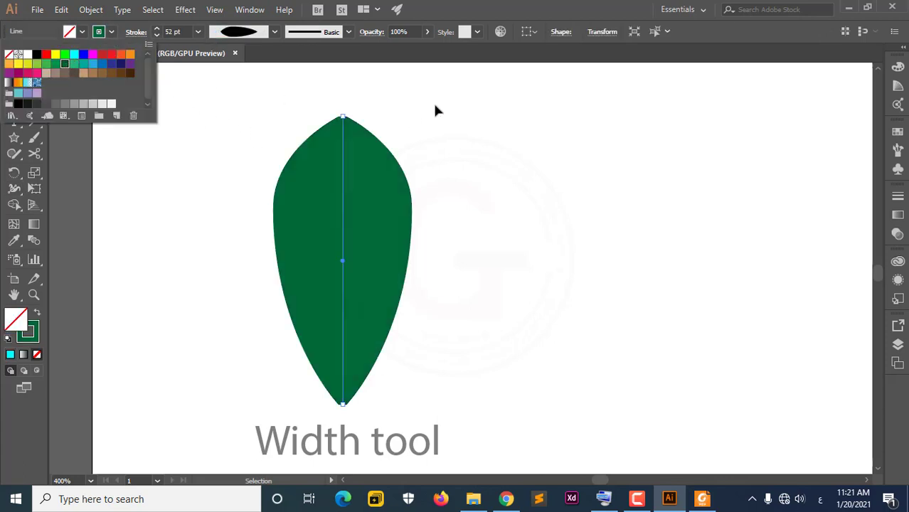
{"action": "left_click", "coordinate": [463, 18]}
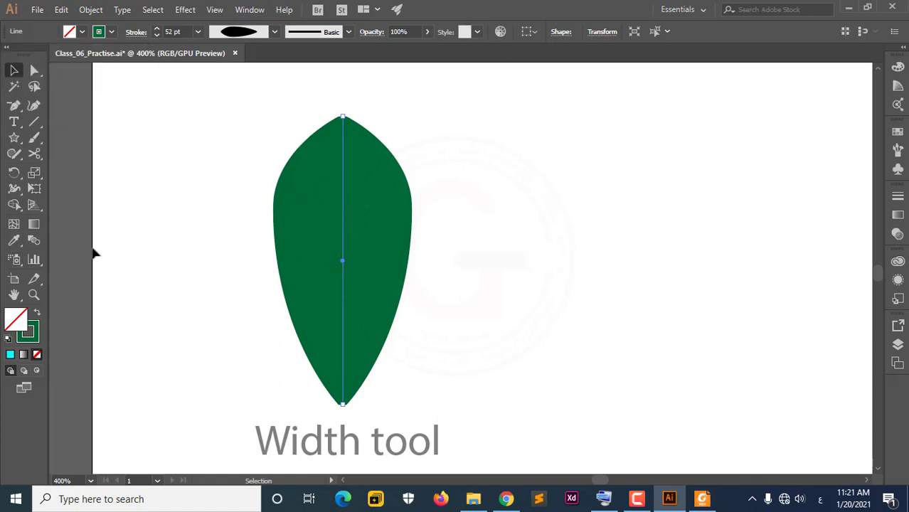
{"action": "left_click", "coordinate": [14, 189]}
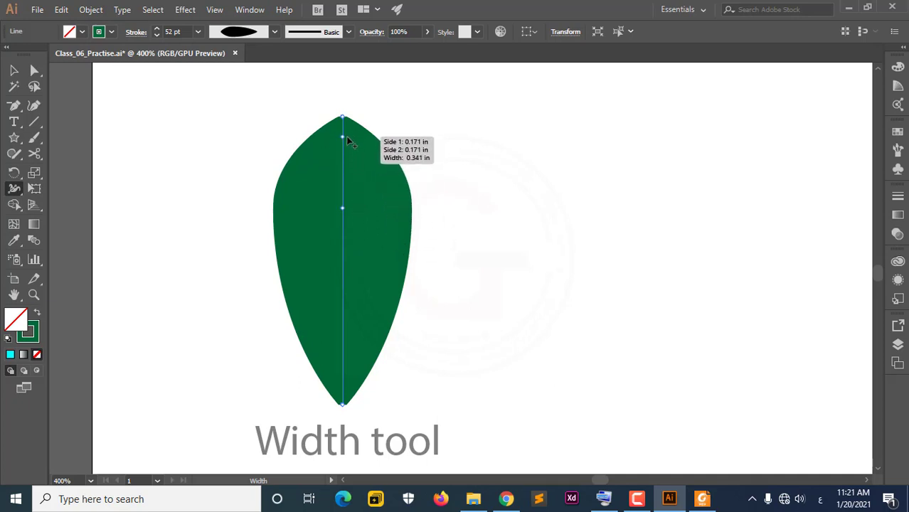
Widen the leaf near its top and add a slightly wider width point lower down.
{"action": "mouse_move", "coordinate": [348, 138]}
{"action": "left_mouse_down"}
{"action": "mouse_move", "coordinate": [416, 134]}
{"action": "mouse_move", "coordinate": [404, 135]}
{"action": "left_mouse_up"}
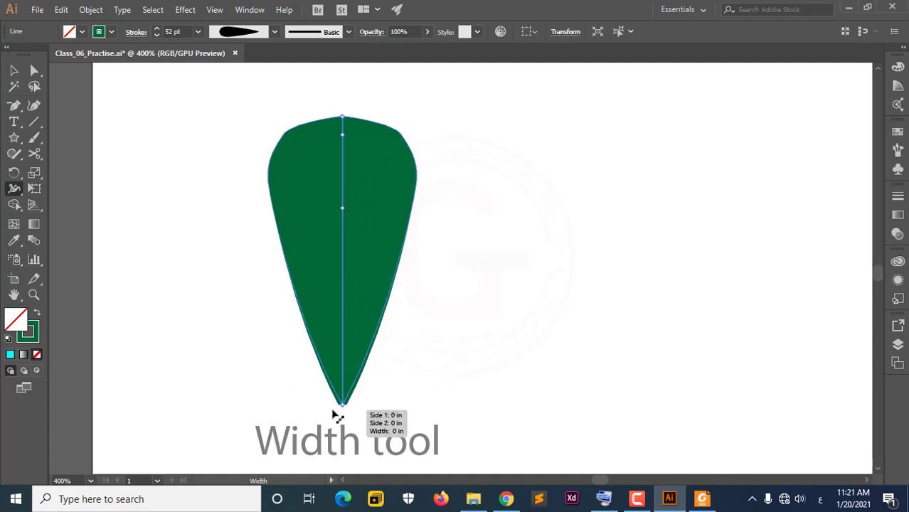
{"action": "left_click_drag", "start_coordinate": [346, 267], "coordinate": [375, 267]}
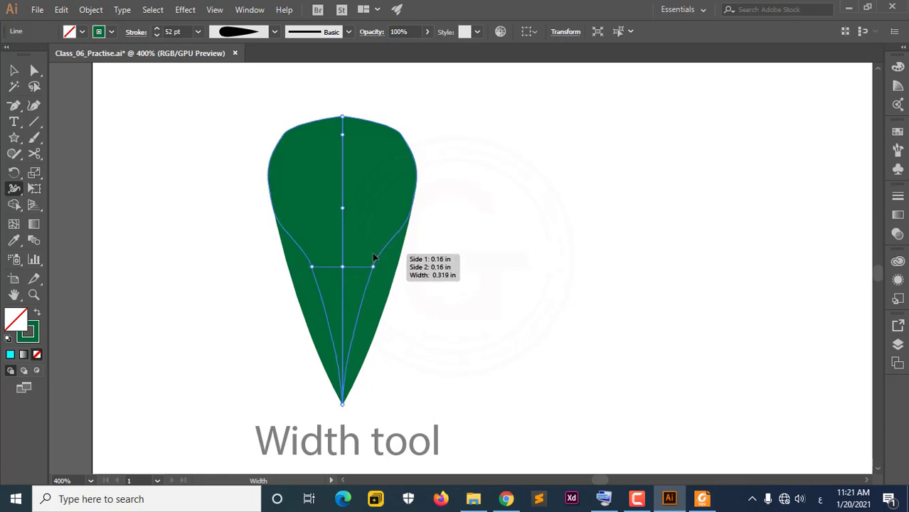
{"action": "left_click_drag", "start_coordinate": [375, 267], "coordinate": [392, 230]}
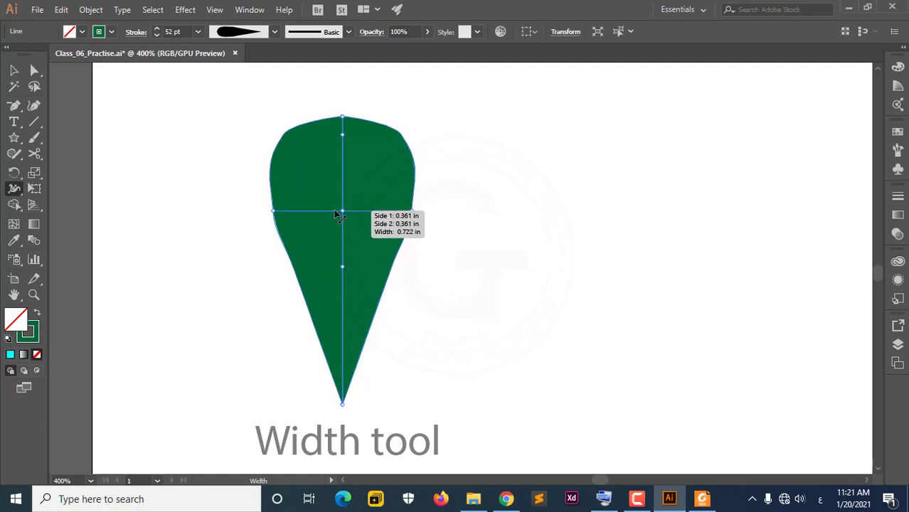
Pinch the middle width point to about 44 pt and draw a vertical line beside it.
{"action": "left_click", "coordinate": [342, 210]}
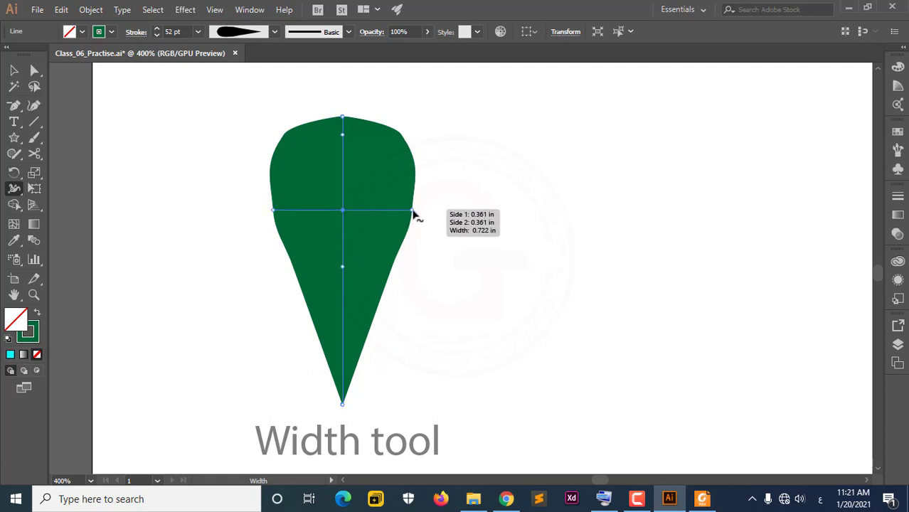
{"action": "left_click_drag", "start_coordinate": [412, 213], "coordinate": [398, 213]}
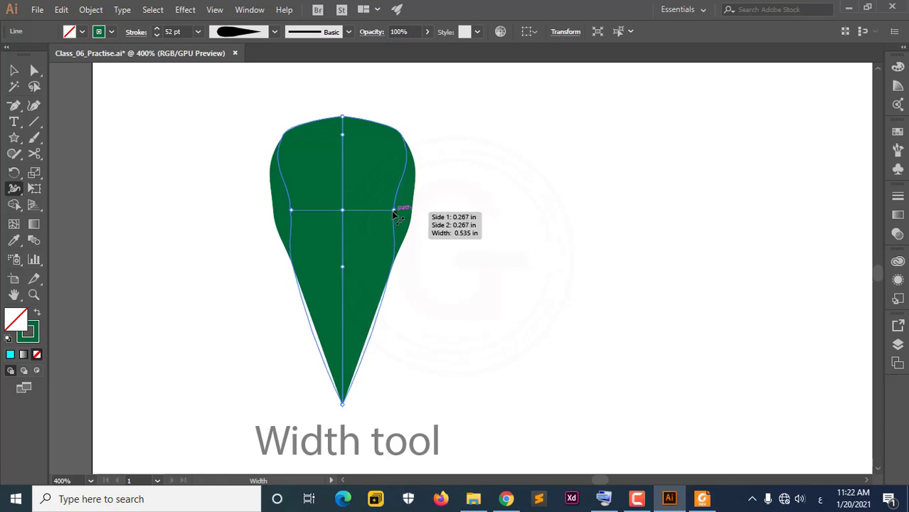
{"action": "left_click_drag", "start_coordinate": [397, 214], "coordinate": [381, 210]}
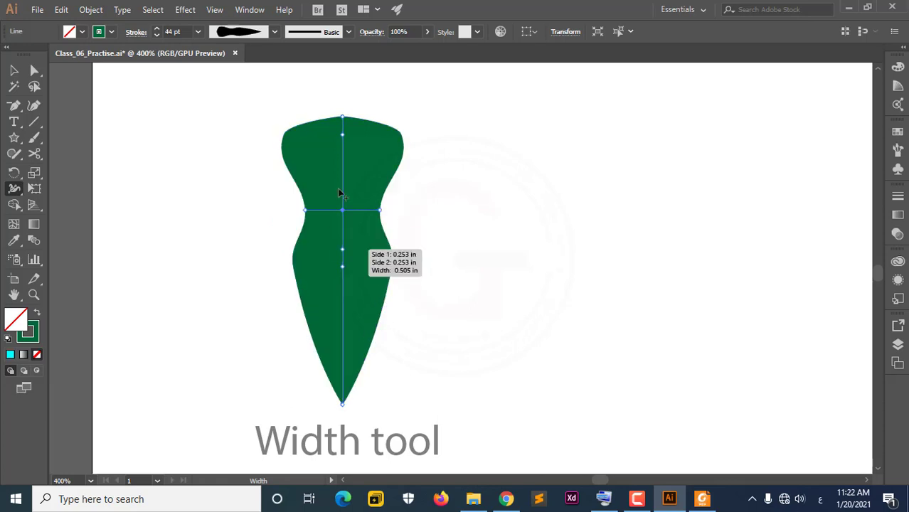
{"action": "left_click", "coordinate": [34, 121]}
{"action": "mouse_move", "coordinate": [496, 148]}
{"action": "left_mouse_down"}
{"action": "mouse_move", "coordinate": [494, 311]}
{"action": "mouse_move", "coordinate": [496, 301]}
{"action": "left_mouse_up"}
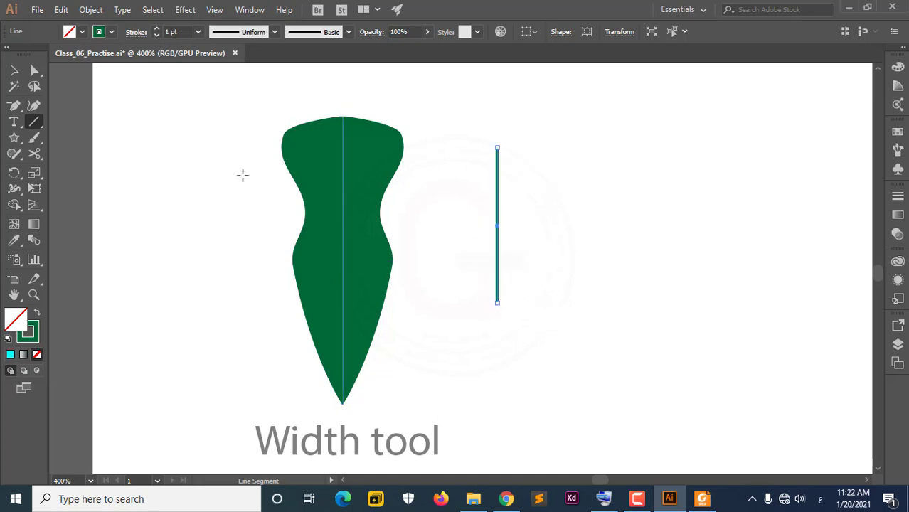
Swell the new line's middle into a 31.5 pt dark green lens-shaped leaf, then select it.
{"action": "left_click", "coordinate": [14, 188]}
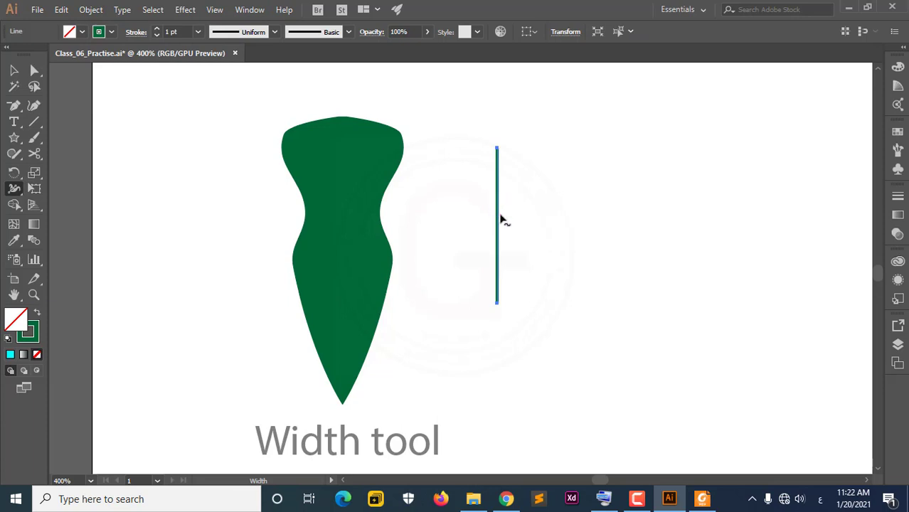
{"action": "mouse_move", "coordinate": [498, 219]}
{"action": "left_mouse_down"}
{"action": "mouse_move", "coordinate": [546, 213]}
{"action": "mouse_move", "coordinate": [539, 213]}
{"action": "left_mouse_up"}
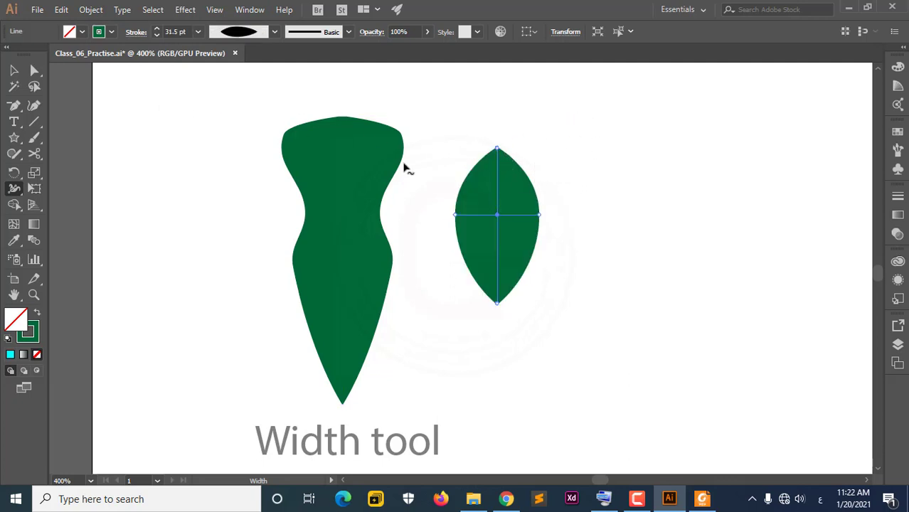
{"action": "key", "text": "v"}
{"action": "scroll", "coordinate": [508, 197], "scroll_direction": "up", "scroll_amount": 2}
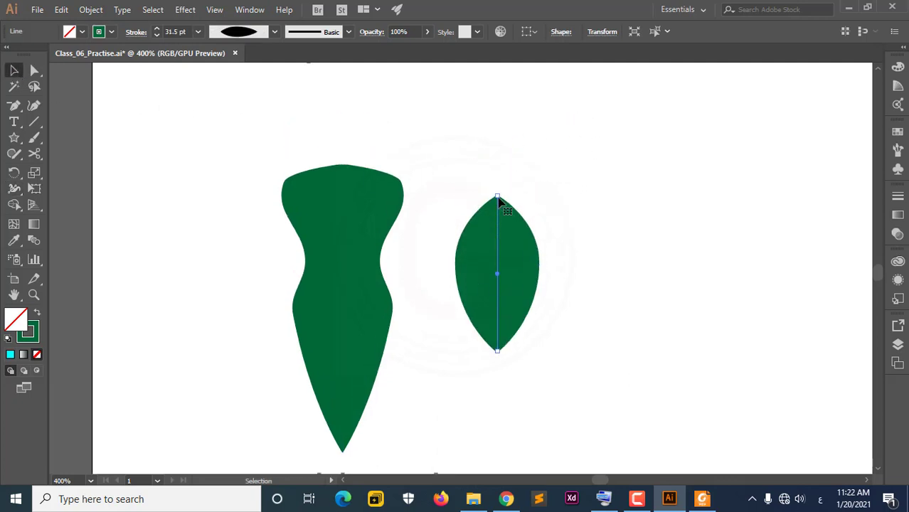
{"action": "left_click", "coordinate": [229, 145]}
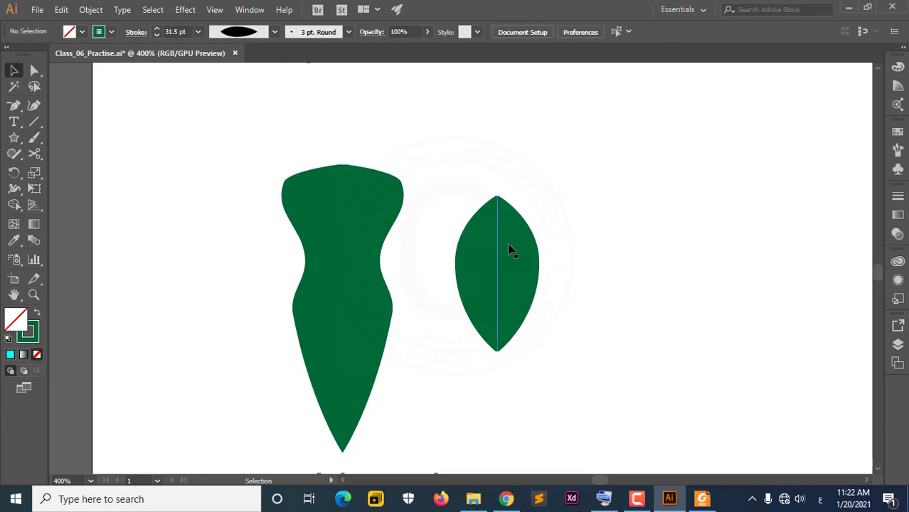
{"action": "left_click", "coordinate": [477, 256]}
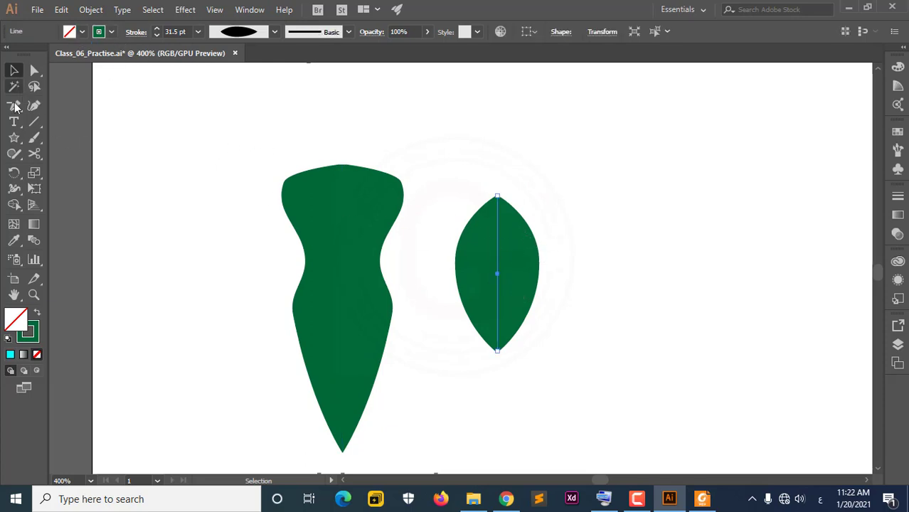
Draw a thin vertical line at the artboard's left, then select the lens.
{"action": "left_click", "coordinate": [30, 125]}
{"action": "left_click_drag", "start_coordinate": [176, 119], "coordinate": [185, 291]}
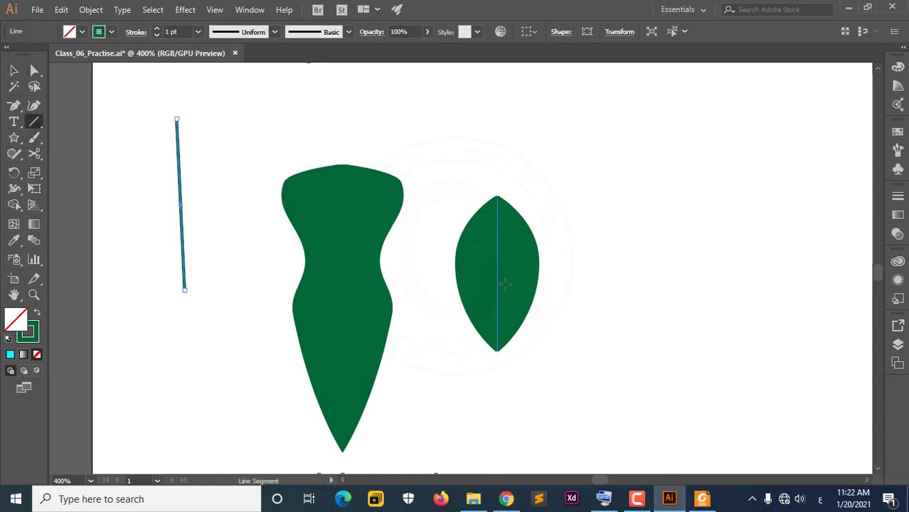
{"action": "left_click", "coordinate": [14, 70]}
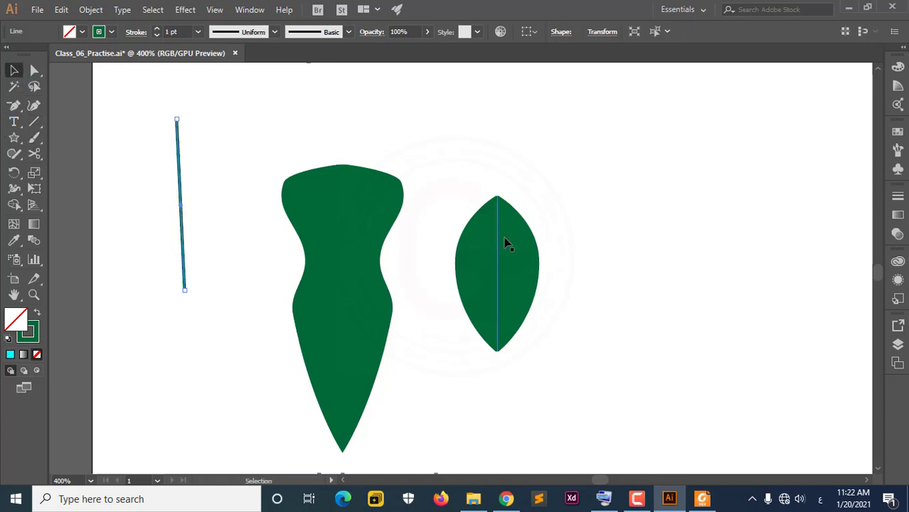
{"action": "left_click", "coordinate": [498, 250]}
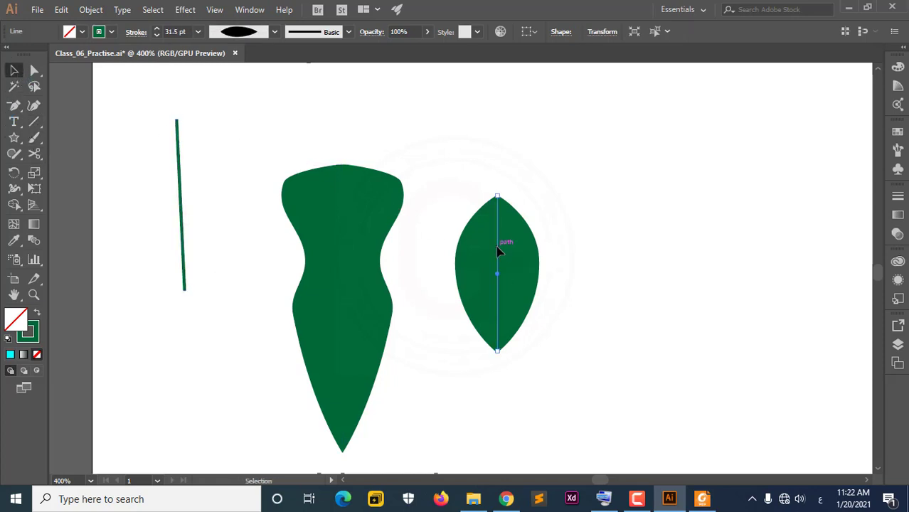
Try the hourglass and half-dome width profiles on the lens, ending with symmetric Width Profile 1.
{"action": "left_click", "coordinate": [275, 31]}
{"action": "left_click", "coordinate": [253, 100]}
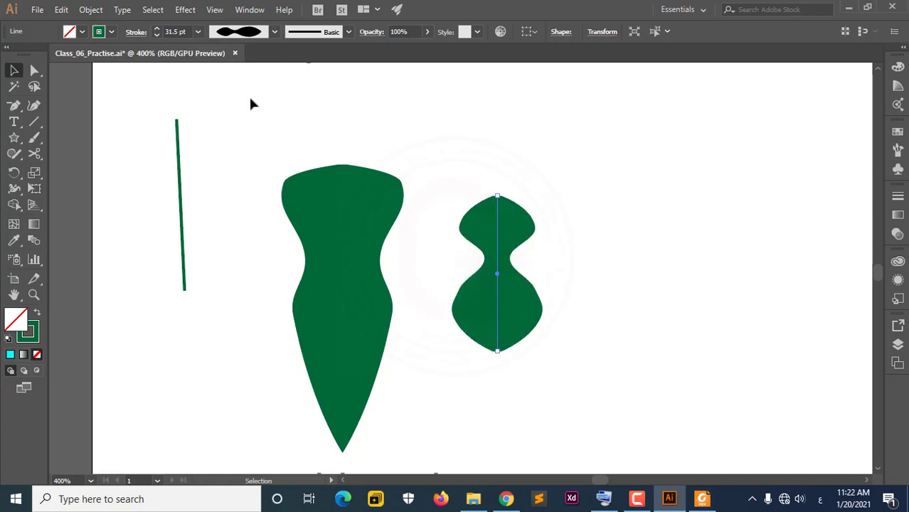
{"action": "left_click", "coordinate": [258, 36]}
{"action": "left_click", "coordinate": [238, 182]}
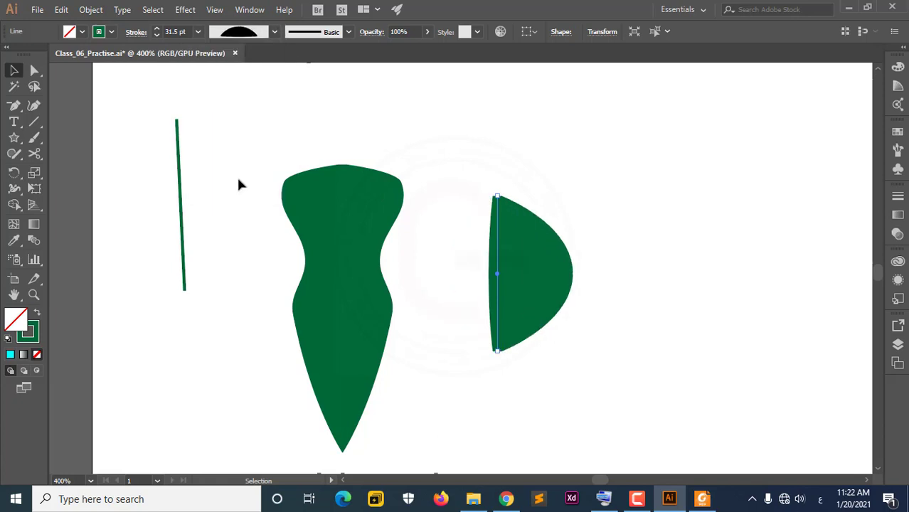
{"action": "left_click", "coordinate": [274, 33]}
{"action": "left_click", "coordinate": [241, 80]}
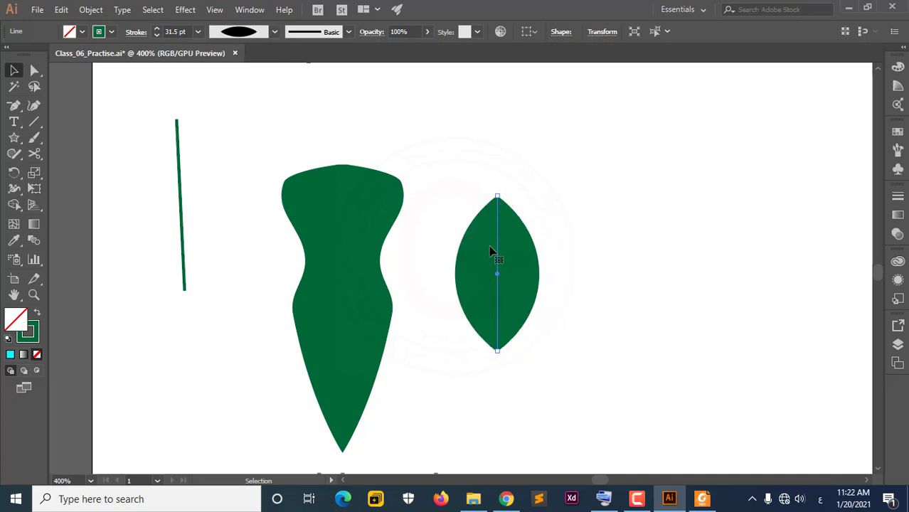
{"action": "left_click", "coordinate": [90, 10]}
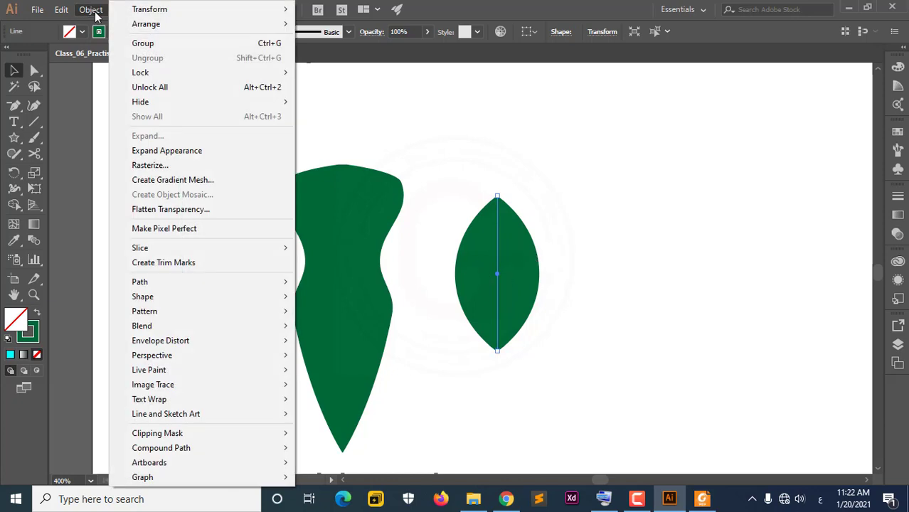
Expand the lens stroke's appearance into a filled shape and nudge it up and left.
{"action": "left_click", "coordinate": [187, 157]}
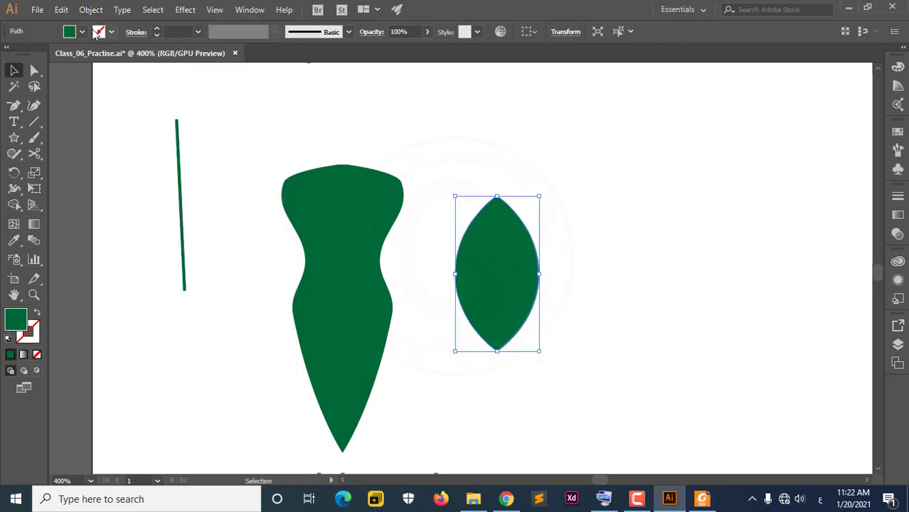
{"action": "left_click", "coordinate": [540, 264]}
{"action": "left_click", "coordinate": [510, 265]}
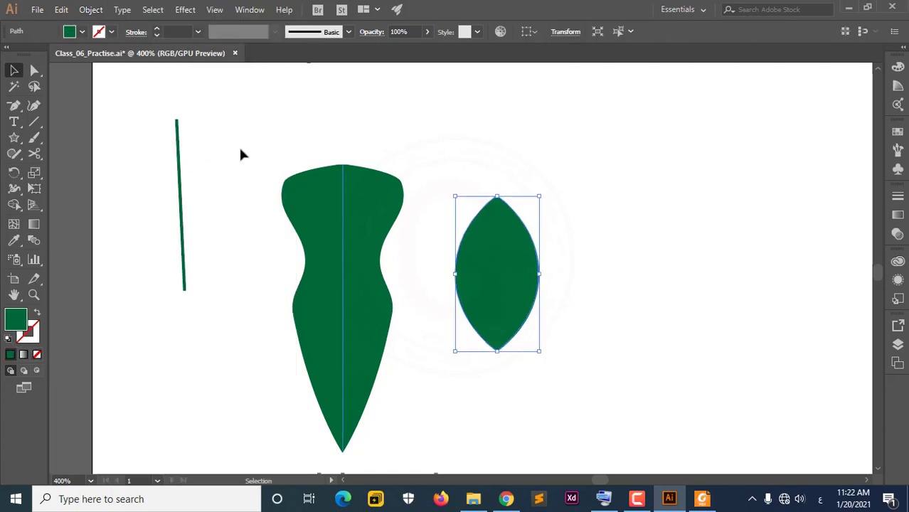
{"action": "mouse_move", "coordinate": [510, 260]}
{"action": "left_mouse_down"}
{"action": "mouse_move", "coordinate": [492, 208]}
{"action": "mouse_move", "coordinate": [494, 250]}
{"action": "left_mouse_up"}
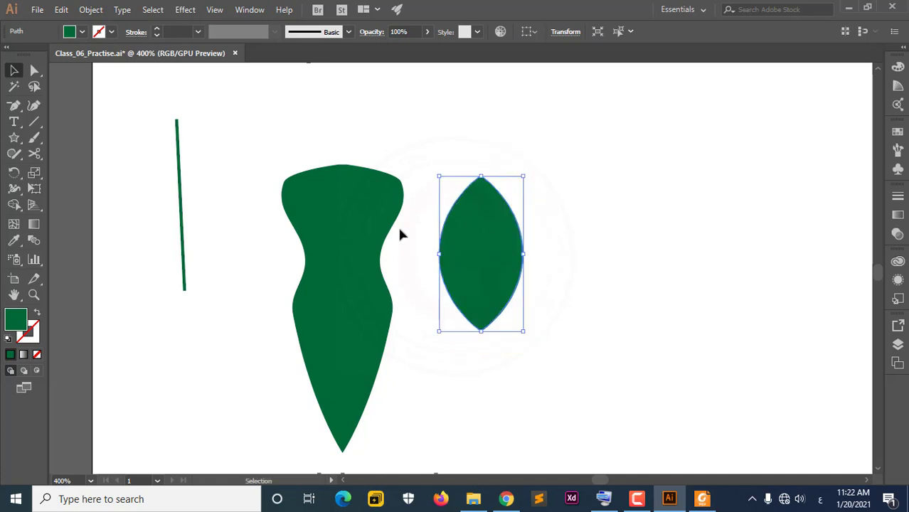
Slice the lens vertically from tip to tip with the Knife tool.
{"action": "left_click_drag", "start_coordinate": [39, 158], "coordinate": [80, 186]}
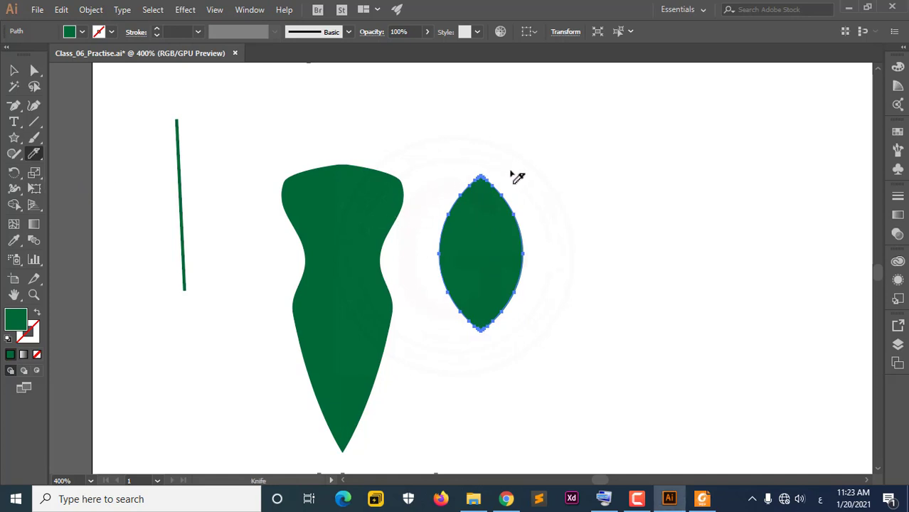
{"action": "scroll", "coordinate": [523, 180], "scroll_direction": "up", "scroll_amount": 4}
{"action": "scroll", "coordinate": [502, 168], "scroll_direction": "up", "scroll_amount": 3}
{"action": "scroll", "coordinate": [503, 159], "scroll_direction": "up", "scroll_amount": 1}
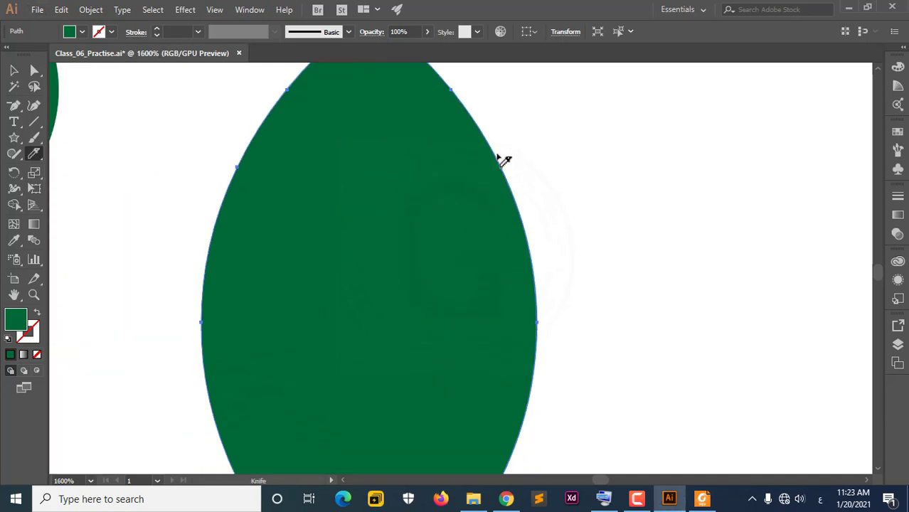
{"action": "scroll", "coordinate": [503, 159], "scroll_direction": "down", "scroll_amount": 1}
{"action": "scroll", "coordinate": [503, 159], "scroll_direction": "down", "scroll_amount": 1}
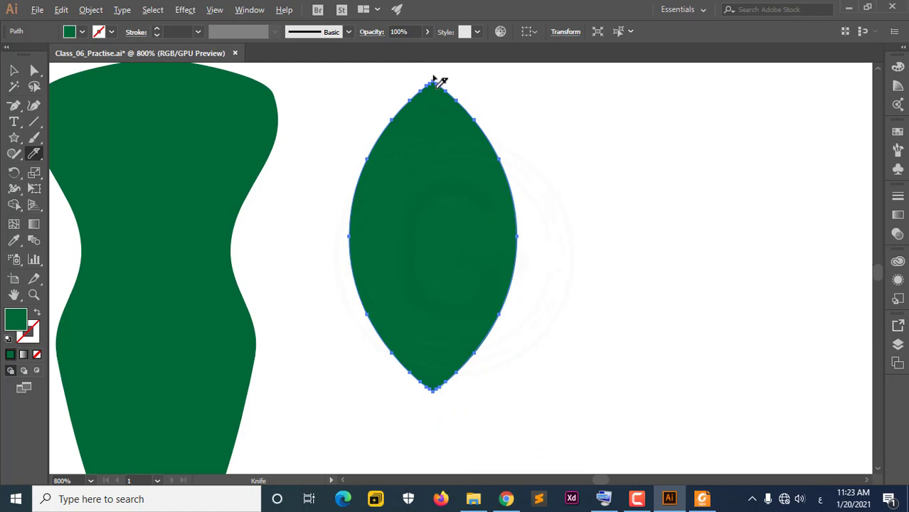
{"action": "left_click_drag", "start_coordinate": [433, 78], "coordinate": [434, 430]}
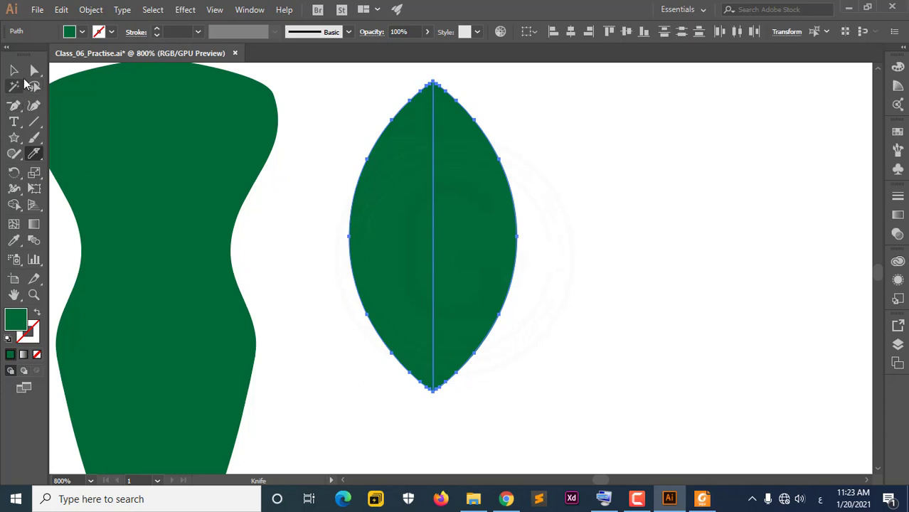
{"action": "left_click", "coordinate": [14, 72]}
{"action": "left_click", "coordinate": [545, 185]}
Fill the leaf's right half with a lighter medium green.
{"action": "left_click", "coordinate": [479, 219]}
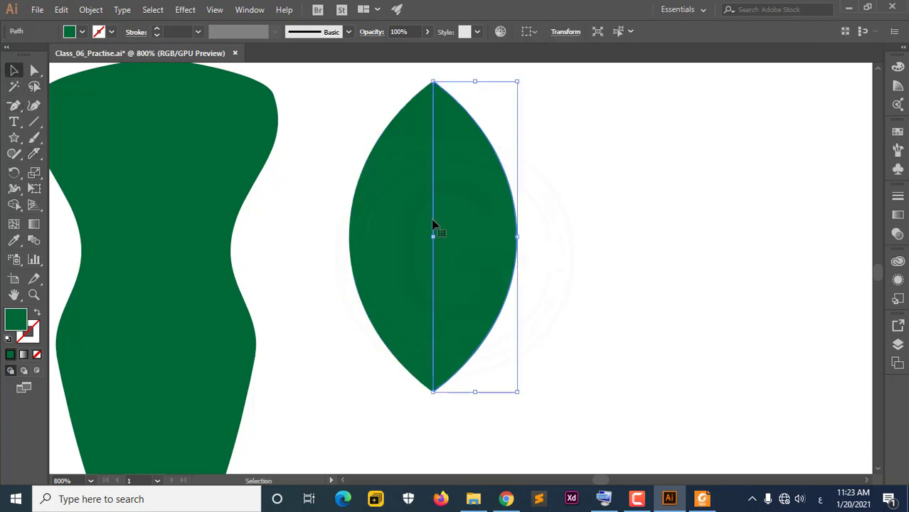
{"action": "left_click", "coordinate": [81, 32]}
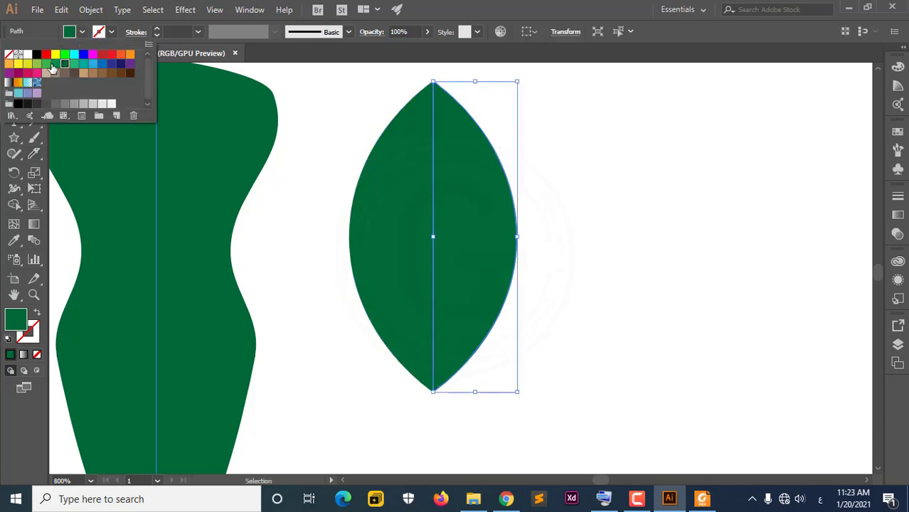
{"action": "left_click", "coordinate": [64, 55]}
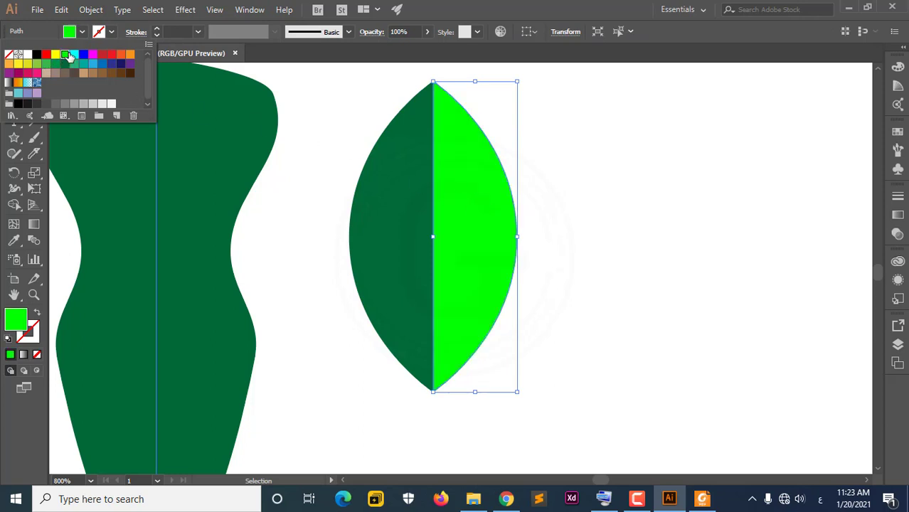
{"action": "left_click", "coordinate": [47, 64]}
{"action": "left_click", "coordinate": [590, 236]}
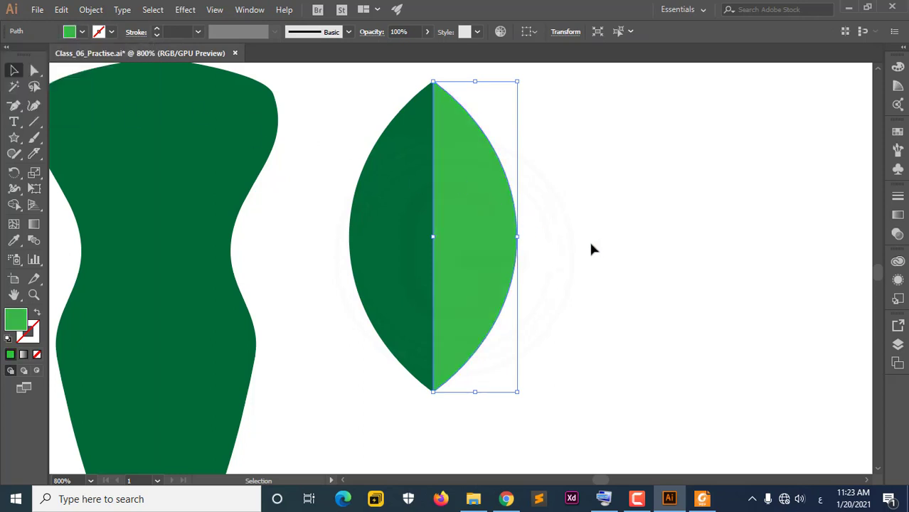
{"action": "left_click", "coordinate": [589, 239]}
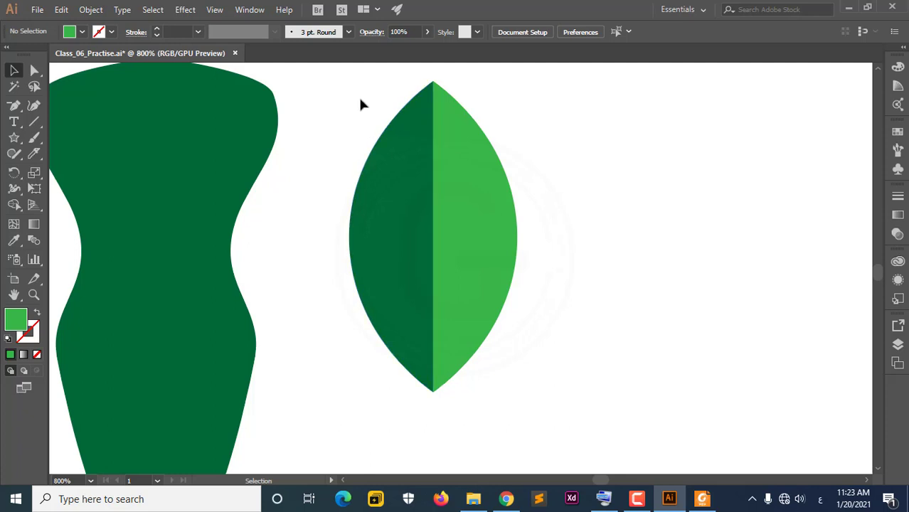
Group both leaf halves, move the leaf left of the width-tool shape, and shift that shape right.
{"action": "left_click_drag", "start_coordinate": [361, 101], "coordinate": [500, 234]}
{"action": "right_click", "coordinate": [481, 229]}
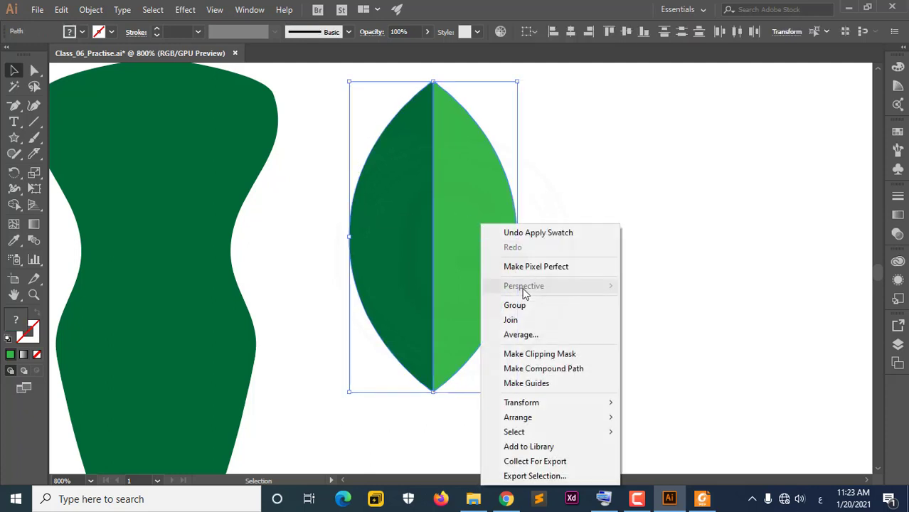
{"action": "left_click", "coordinate": [523, 306]}
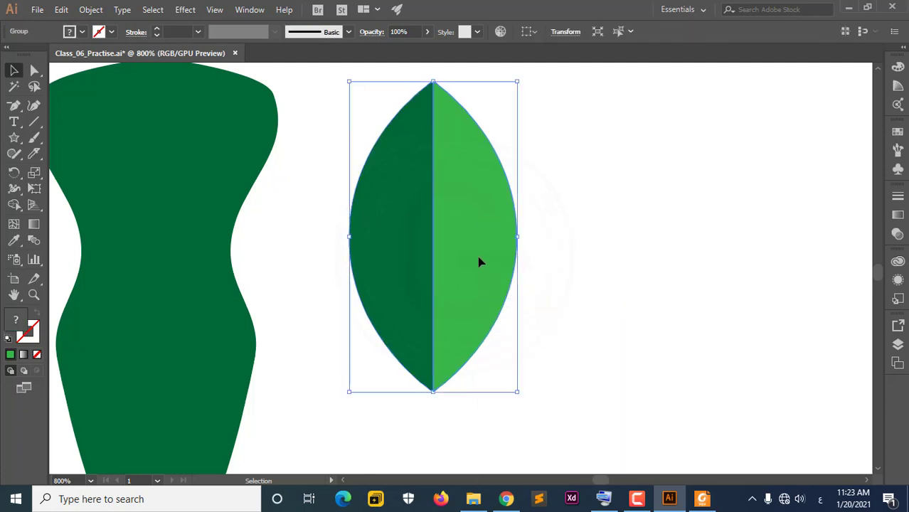
{"action": "scroll", "coordinate": [478, 262], "scroll_direction": "down", "scroll_amount": 3, "text": "alt"}
{"action": "left_click", "coordinate": [522, 293]}
{"action": "left_click", "coordinate": [485, 264]}
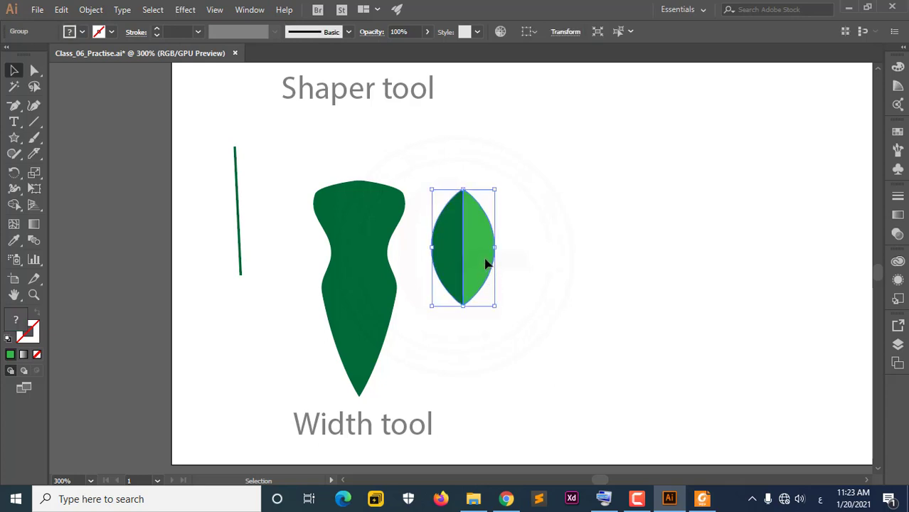
{"action": "left_click_drag", "start_coordinate": [486, 263], "coordinate": [323, 197]}
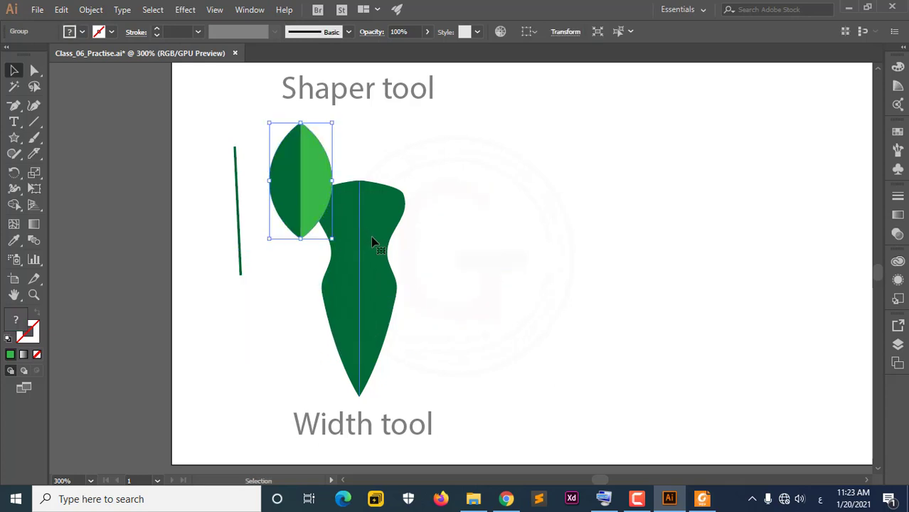
{"action": "left_click_drag", "start_coordinate": [371, 242], "coordinate": [420, 245]}
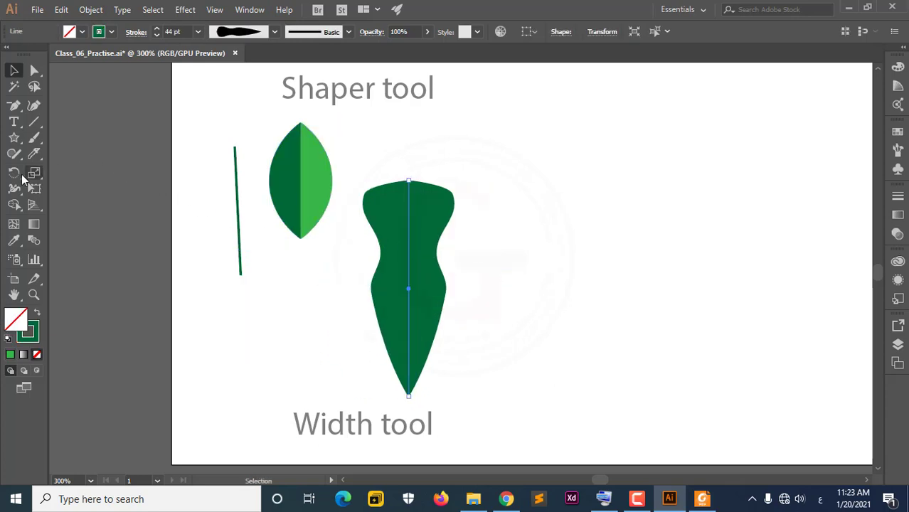
Pan to the empty area under the Scissor tool heading and open the Shaper tool flyout.
{"action": "left_click", "coordinate": [16, 191]}
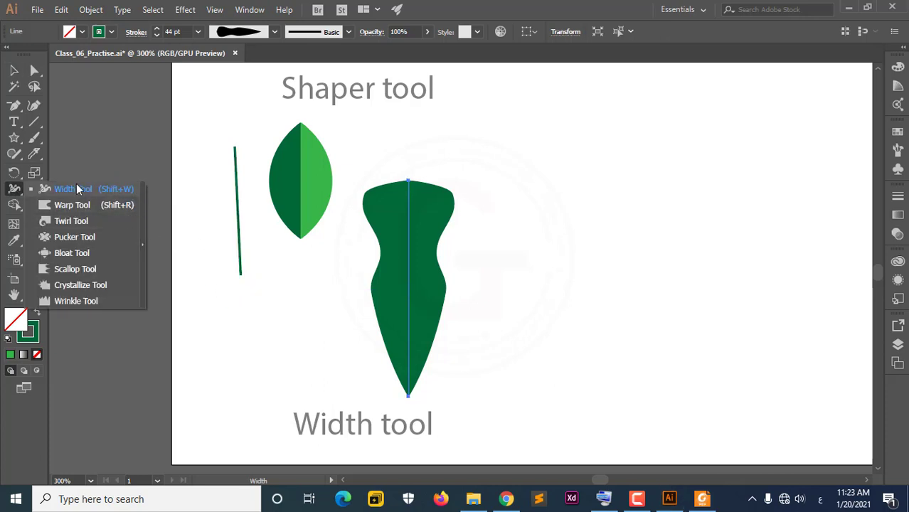
{"action": "left_click", "coordinate": [15, 72]}
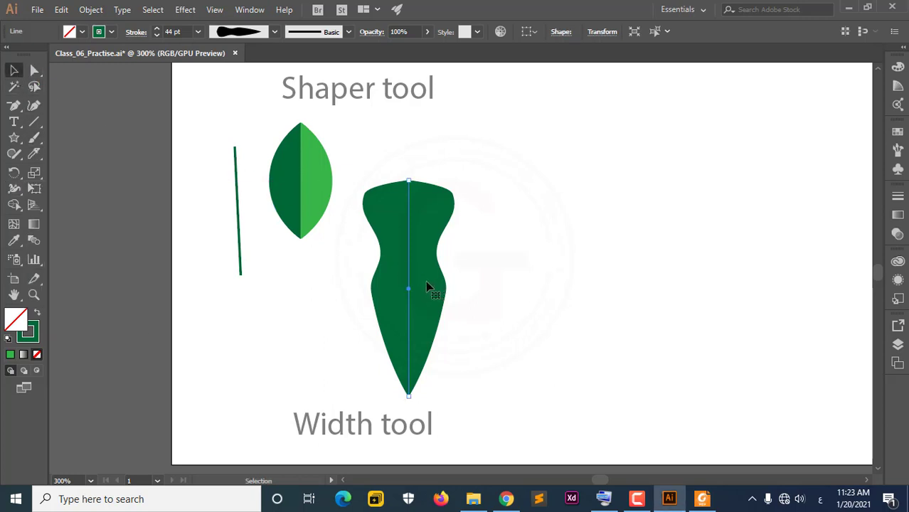
{"action": "scroll", "coordinate": [424, 280], "scroll_direction": "up", "scroll_amount": 3}
{"action": "scroll", "coordinate": [422, 271], "scroll_direction": "down", "scroll_amount": 4}
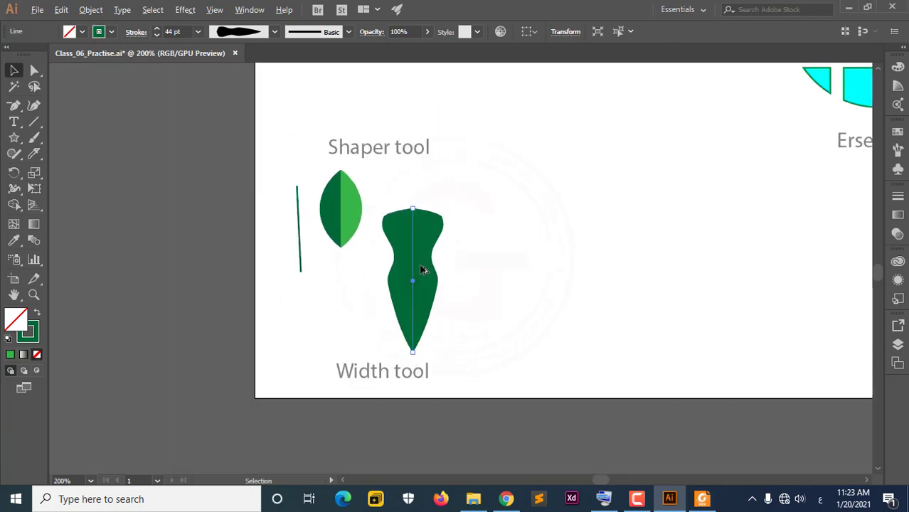
{"action": "left_click_drag", "start_coordinate": [517, 255], "coordinate": [462, 330]}
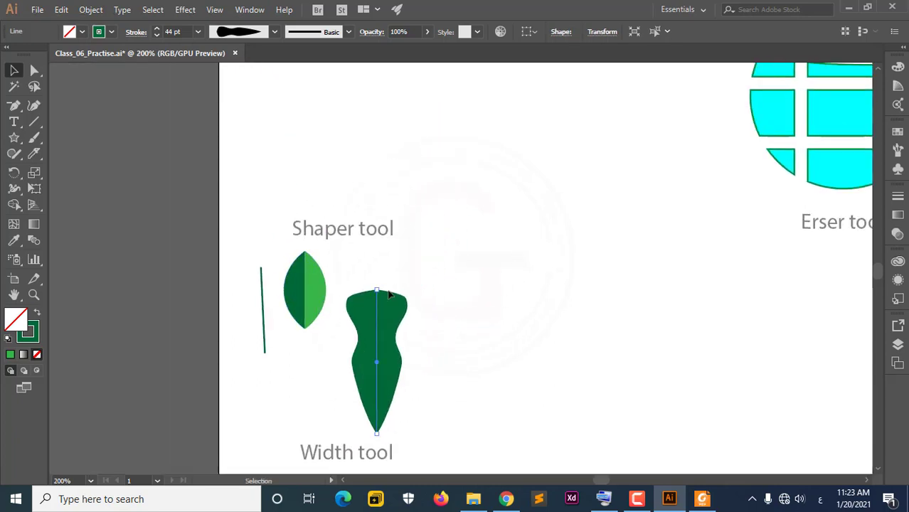
{"action": "scroll", "coordinate": [393, 292], "scroll_direction": "up", "scroll_amount": 2}
{"action": "scroll", "coordinate": [398, 291], "scroll_direction": "up", "scroll_amount": 3}
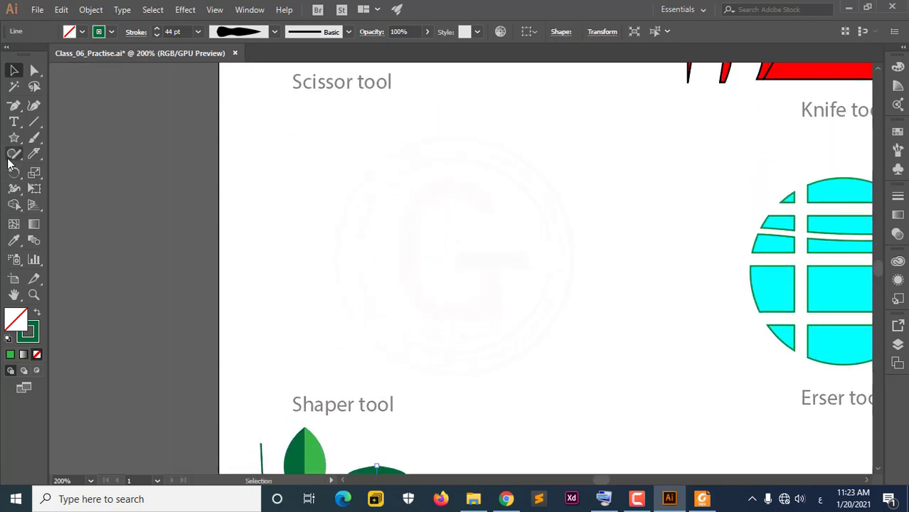
{"action": "left_click_drag", "start_coordinate": [13, 155], "coordinate": [71, 157]}
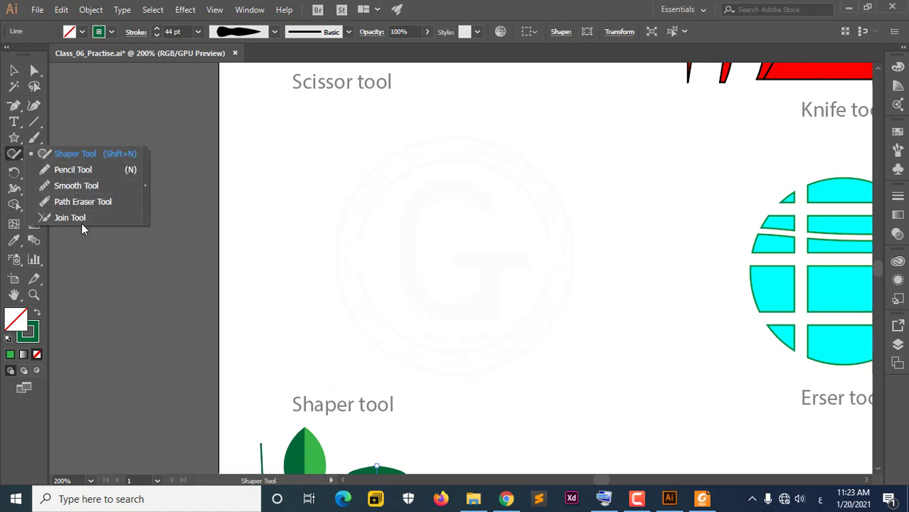
Sketch a circle at top left and a triangle to its right with the Shaper tool.
{"action": "left_click", "coordinate": [76, 156]}
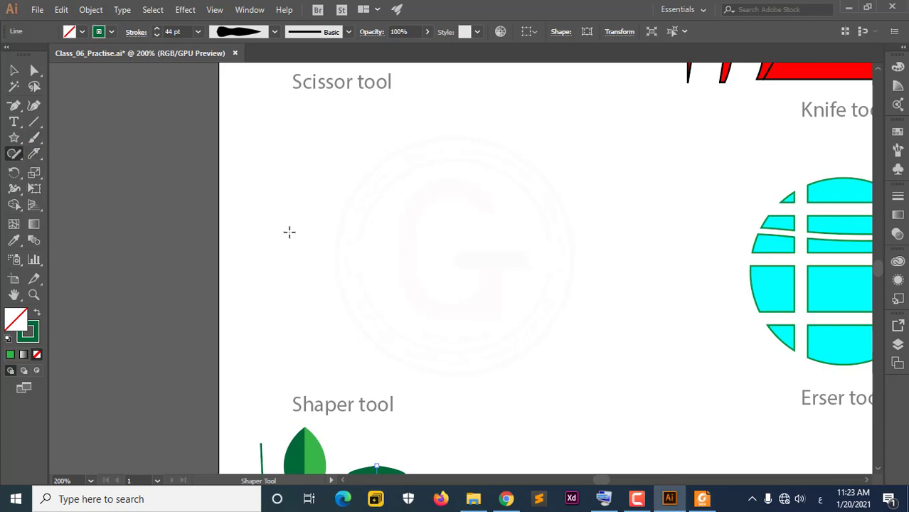
{"action": "mouse_move", "coordinate": [290, 231]}
{"action": "left_mouse_down"}
{"action": "mouse_move", "coordinate": [365, 148]}
{"action": "mouse_move", "coordinate": [481, 246]}
{"action": "mouse_move", "coordinate": [319, 300]}
{"action": "mouse_move", "coordinate": [293, 236]}
{"action": "left_mouse_up"}
{"action": "mouse_move", "coordinate": [300, 200]}
{"action": "left_mouse_down"}
{"action": "mouse_move", "coordinate": [412, 145]}
{"action": "mouse_move", "coordinate": [370, 276]}
{"action": "mouse_move", "coordinate": [296, 252]}
{"action": "mouse_move", "coordinate": [300, 199]}
{"action": "left_mouse_up"}
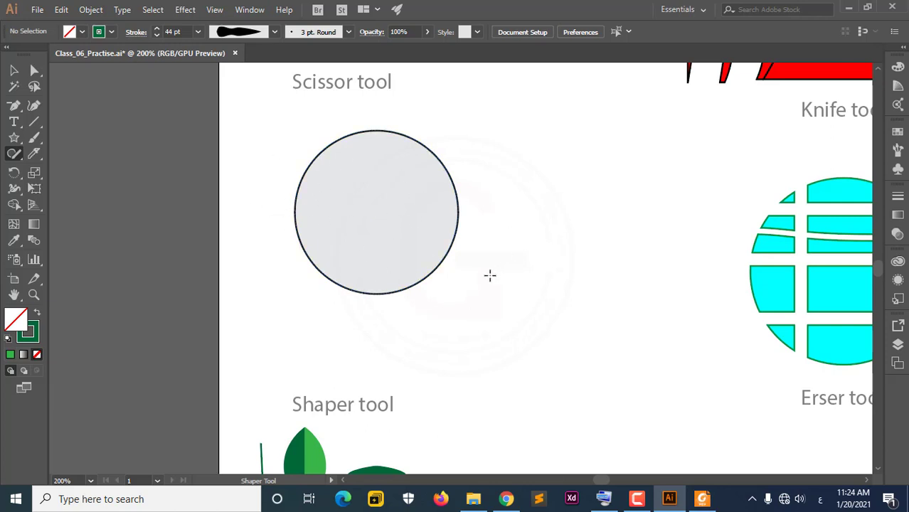
{"action": "mouse_move", "coordinate": [489, 275]}
{"action": "left_mouse_down"}
{"action": "mouse_move", "coordinate": [554, 174]}
{"action": "mouse_move", "coordinate": [604, 270]}
{"action": "mouse_move", "coordinate": [499, 287]}
{"action": "mouse_move", "coordinate": [488, 277]}
{"action": "left_mouse_up"}
Sketch a hexagon, a small triangle to its left, and a rectangle to its right.
{"action": "mouse_move", "coordinate": [441, 332]}
{"action": "left_mouse_down"}
{"action": "mouse_move", "coordinate": [511, 300]}
{"action": "mouse_move", "coordinate": [558, 336]}
{"action": "mouse_move", "coordinate": [537, 396]}
{"action": "mouse_move", "coordinate": [461, 355]}
{"action": "mouse_move", "coordinate": [441, 331]}
{"action": "left_mouse_up"}
{"action": "mouse_move", "coordinate": [595, 314]}
{"action": "left_mouse_down"}
{"action": "mouse_move", "coordinate": [624, 353]}
{"action": "mouse_move", "coordinate": [585, 345]}
{"action": "mouse_move", "coordinate": [593, 315]}
{"action": "left_mouse_up"}
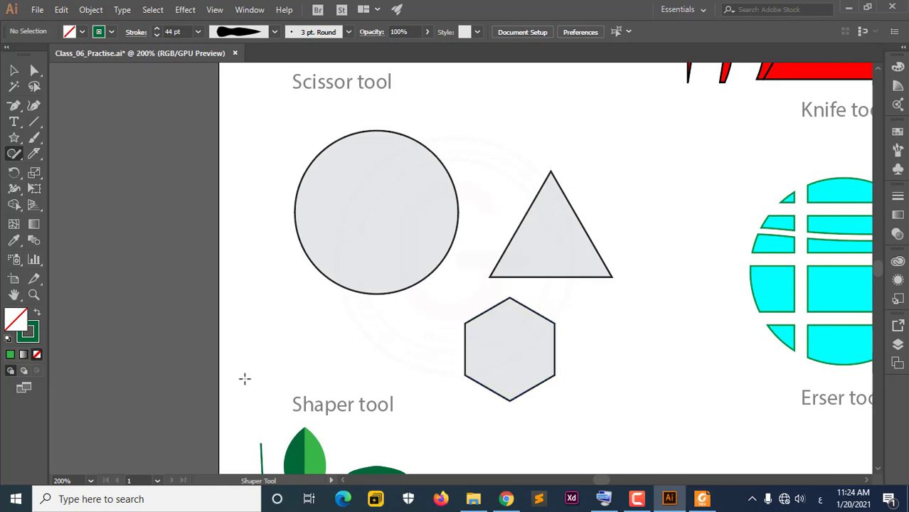
{"action": "mouse_move", "coordinate": [245, 379]}
{"action": "left_mouse_down"}
{"action": "mouse_move", "coordinate": [288, 306]}
{"action": "mouse_move", "coordinate": [331, 357]}
{"action": "mouse_move", "coordinate": [245, 373]}
{"action": "left_mouse_up"}
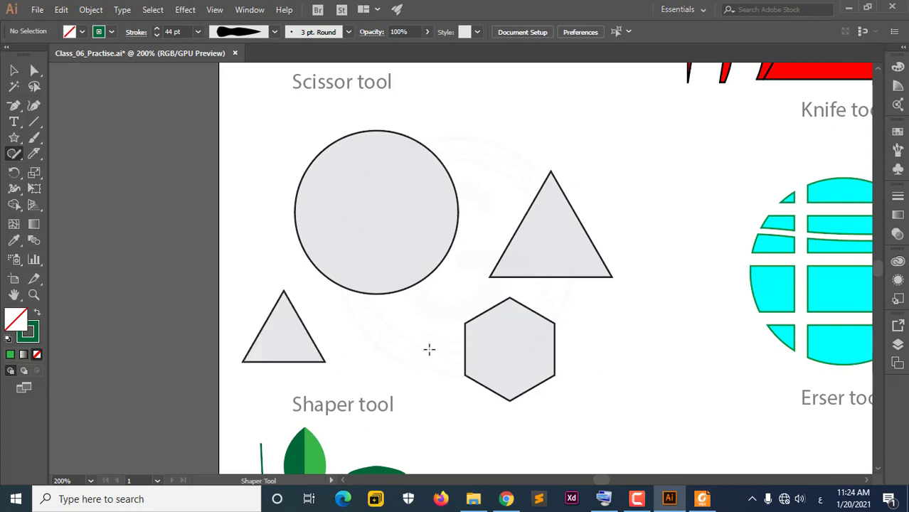
{"action": "left_click_drag", "start_coordinate": [618, 317], "coordinate": [692, 309]}
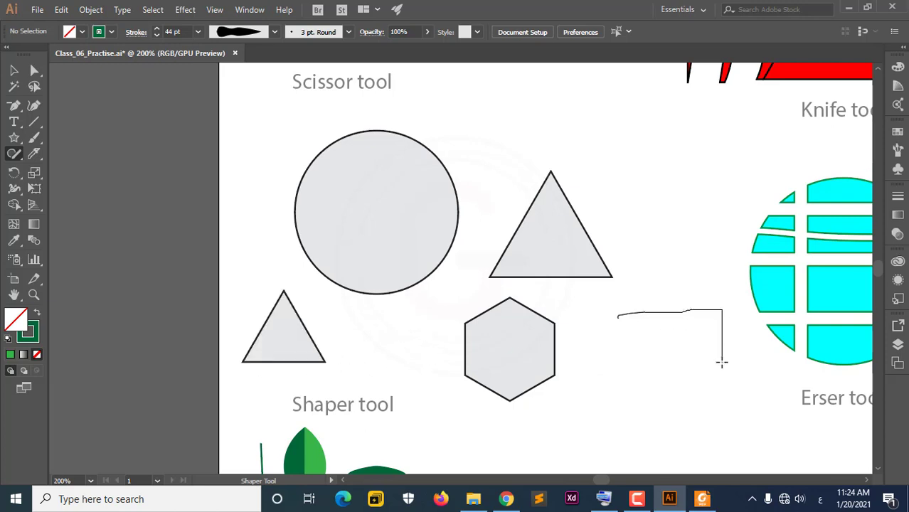
{"action": "mouse_move", "coordinate": [722, 363]}
{"action": "left_mouse_down"}
{"action": "mouse_move", "coordinate": [618, 368]}
{"action": "mouse_move", "coordinate": [620, 314]}
{"action": "left_mouse_up"}
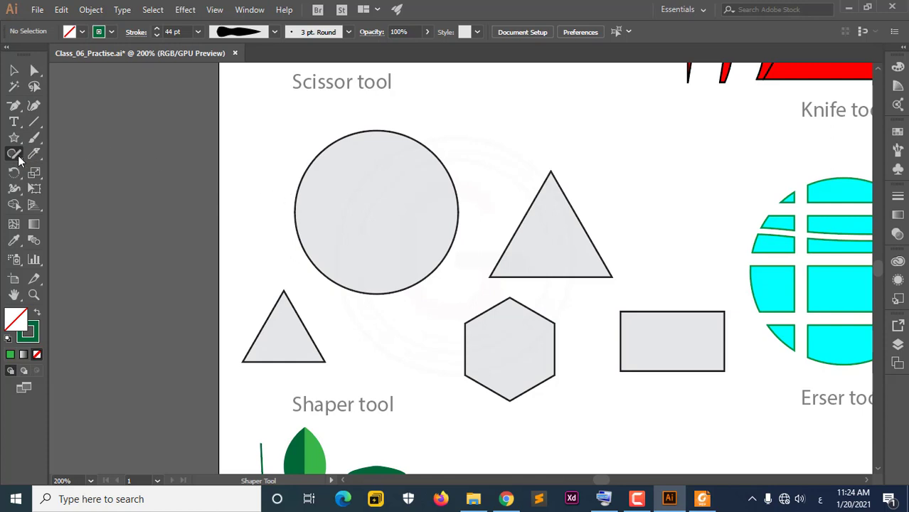
Overlay a small circle, an ellipse and a triangle on the big circle's left, right and bottom edges.
{"action": "mouse_move", "coordinate": [275, 224]}
{"action": "left_mouse_down"}
{"action": "mouse_move", "coordinate": [310, 204]}
{"action": "mouse_move", "coordinate": [284, 237]}
{"action": "mouse_move", "coordinate": [296, 211]}
{"action": "left_mouse_up"}
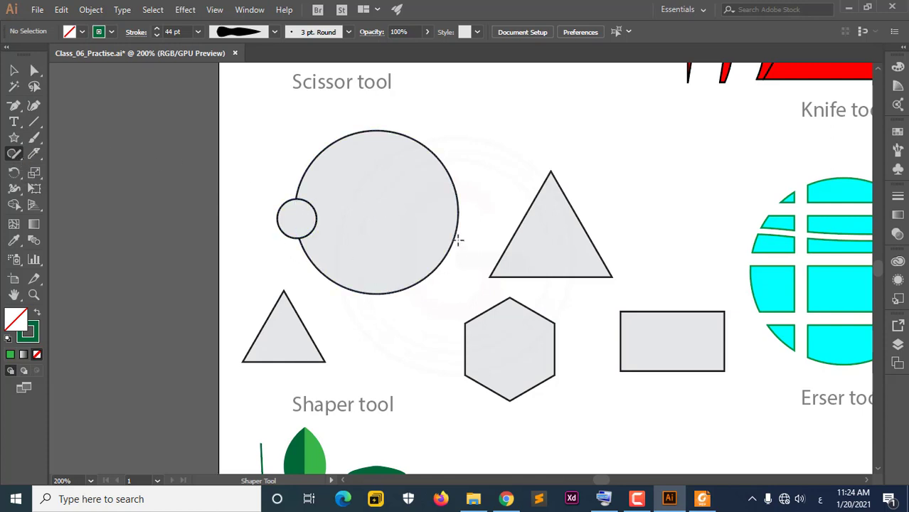
{"action": "mouse_move", "coordinate": [465, 209]}
{"action": "left_mouse_down"}
{"action": "mouse_move", "coordinate": [475, 218]}
{"action": "mouse_move", "coordinate": [468, 211]}
{"action": "left_mouse_up"}
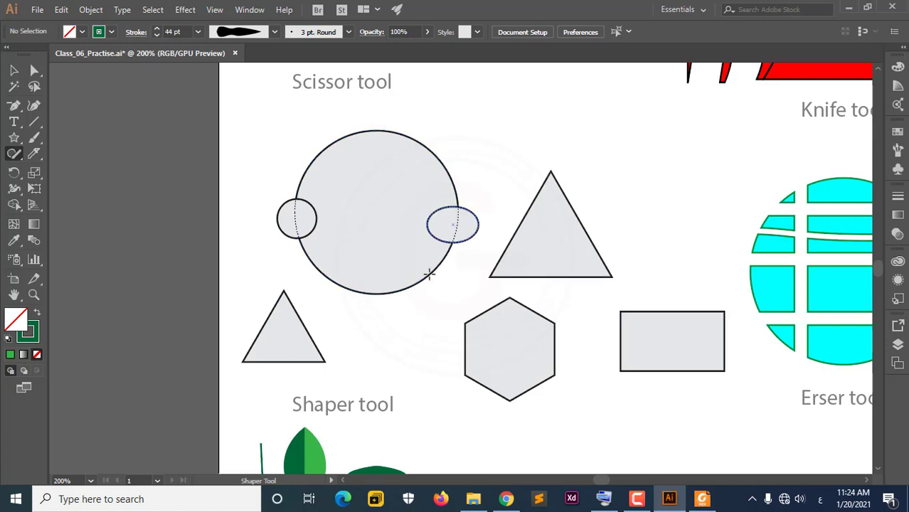
{"action": "mouse_move", "coordinate": [345, 319]}
{"action": "left_mouse_down"}
{"action": "mouse_move", "coordinate": [364, 237]}
{"action": "mouse_move", "coordinate": [417, 319]}
{"action": "mouse_move", "coordinate": [346, 319]}
{"action": "left_mouse_up"}
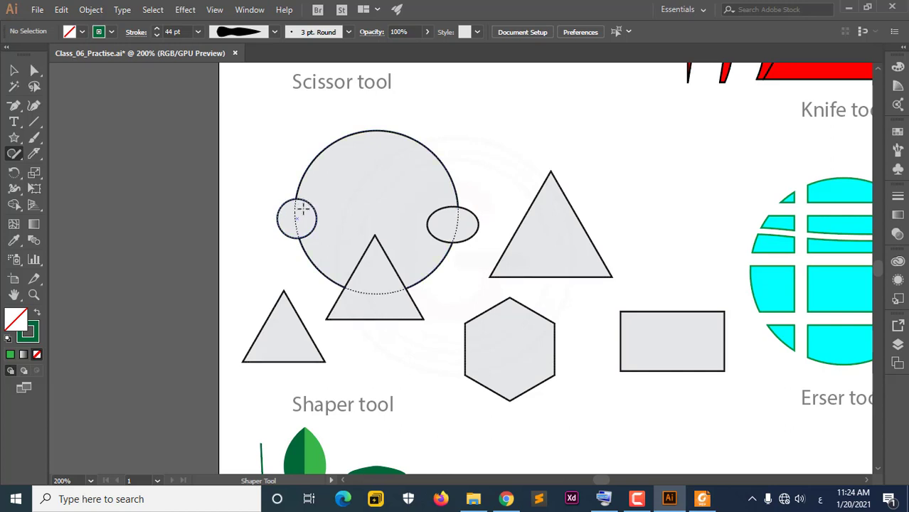
Scribble to cut out the small circle and triangle and merge the ellipse into the circle.
{"action": "mouse_move", "coordinate": [265, 219]}
{"action": "left_mouse_down"}
{"action": "mouse_move", "coordinate": [302, 212]}
{"action": "mouse_move", "coordinate": [295, 220]}
{"action": "left_mouse_up"}
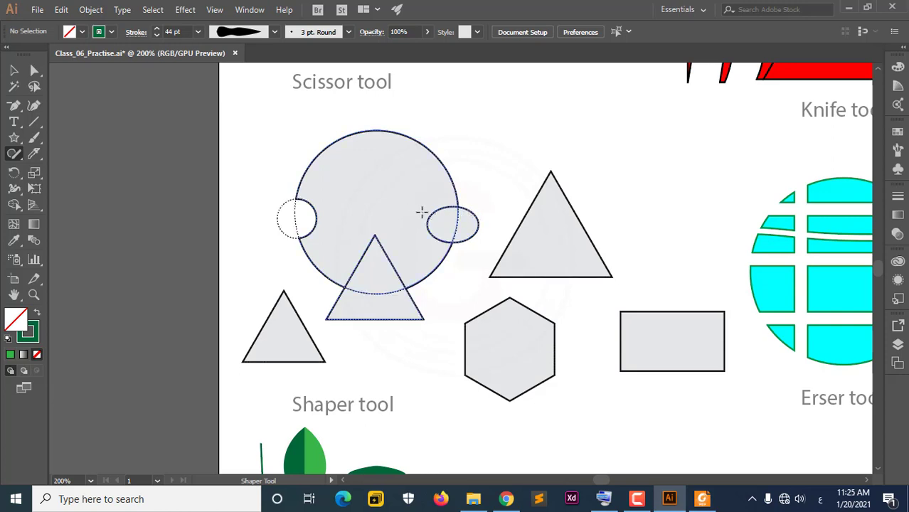
{"action": "left_click_drag", "start_coordinate": [451, 221], "coordinate": [450, 227]}
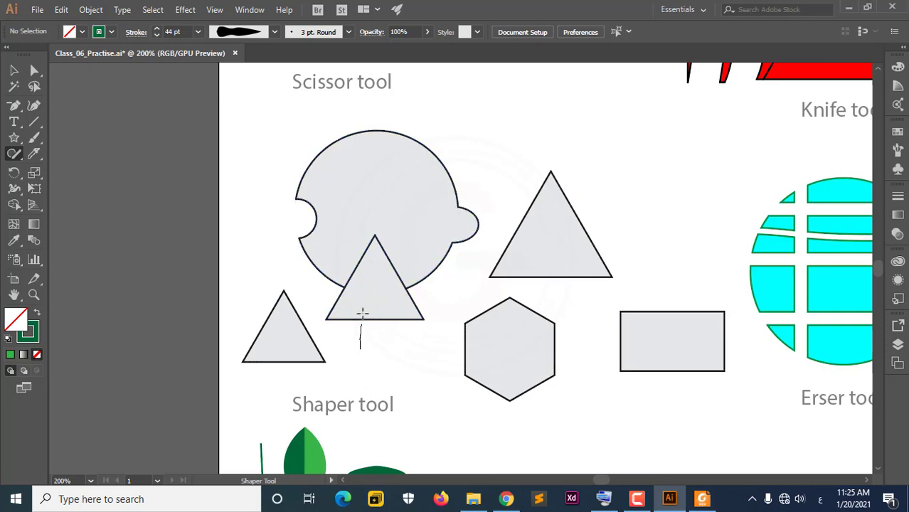
{"action": "mouse_move", "coordinate": [362, 313]}
{"action": "left_mouse_down"}
{"action": "mouse_move", "coordinate": [366, 281]}
{"action": "mouse_move", "coordinate": [399, 295]}
{"action": "left_mouse_up"}
Move the hexagon up onto the large triangle, then scribble over it, accidentally deleting it.
{"action": "left_click", "coordinate": [14, 70]}
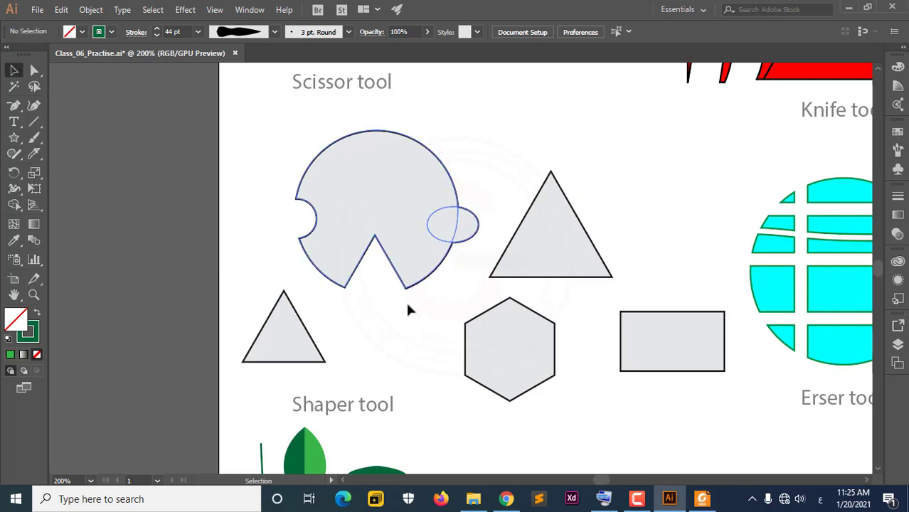
{"action": "left_click", "coordinate": [409, 244]}
{"action": "left_click", "coordinate": [437, 319]}
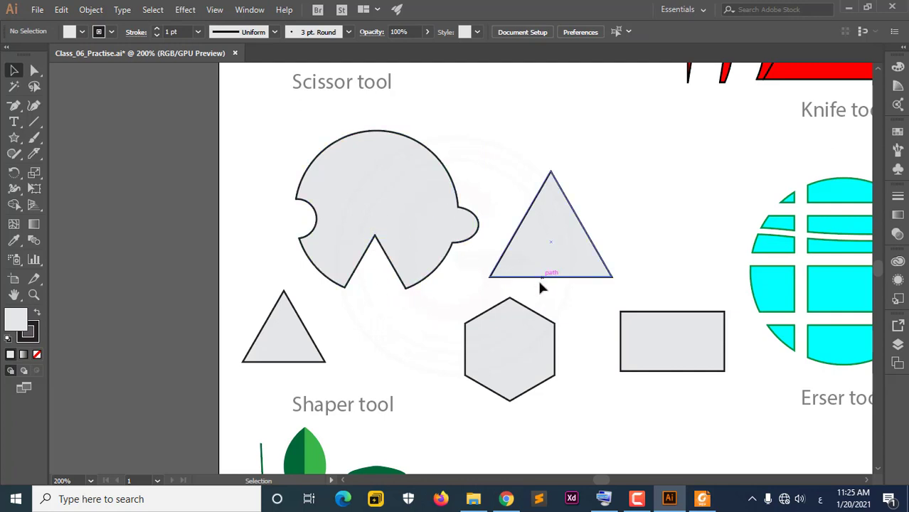
{"action": "left_click_drag", "start_coordinate": [531, 323], "coordinate": [568, 280]}
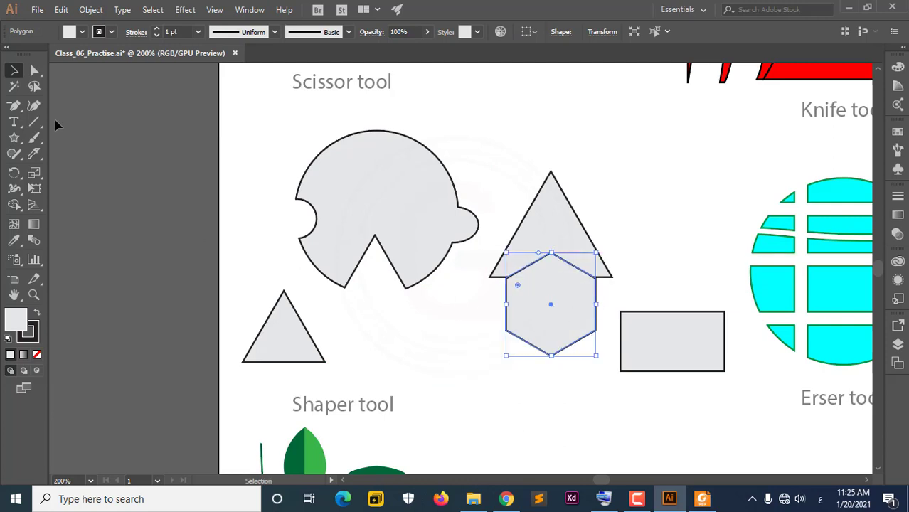
{"action": "left_click", "coordinate": [15, 154]}
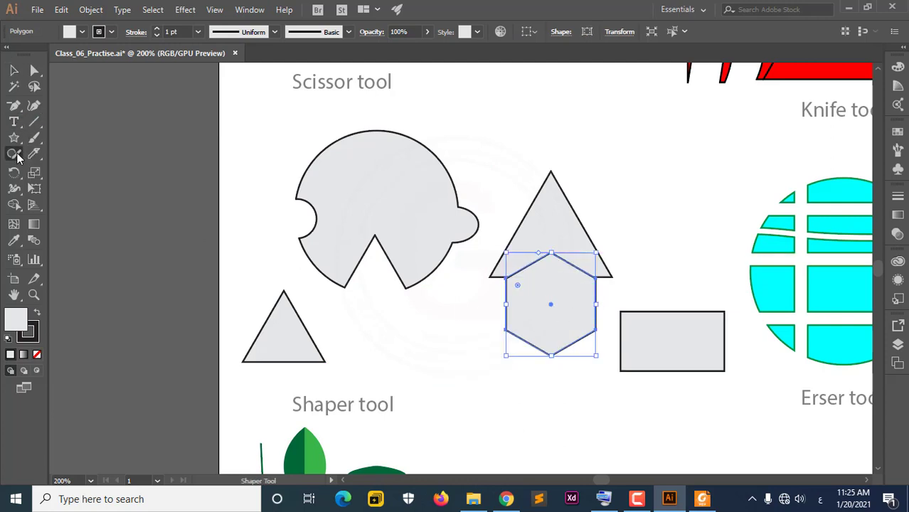
{"action": "mouse_move", "coordinate": [546, 260]}
{"action": "left_mouse_down"}
{"action": "mouse_move", "coordinate": [548, 275]}
{"action": "mouse_move", "coordinate": [577, 278]}
{"action": "left_mouse_up"}
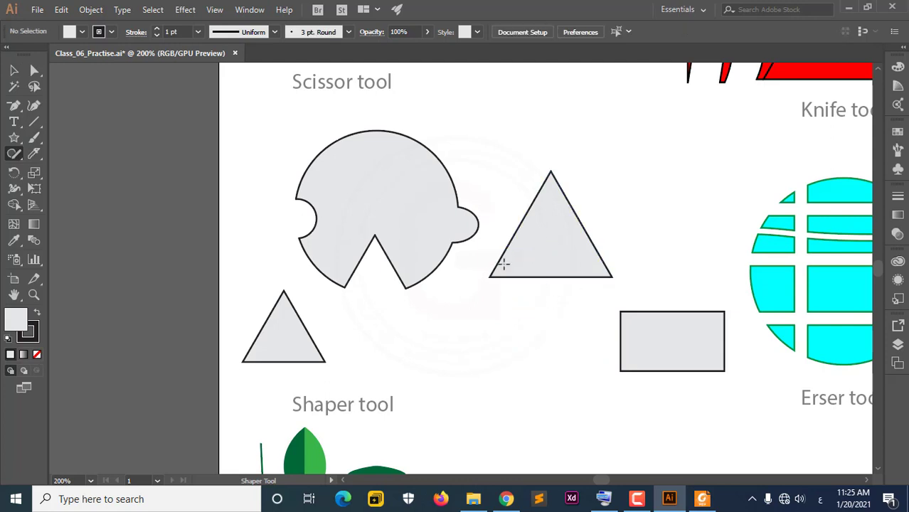
Undo the hexagon deletion so it sits again on the large triangle's base.
{"action": "left_click", "coordinate": [13, 71]}
{"action": "left_click", "coordinate": [558, 234]}
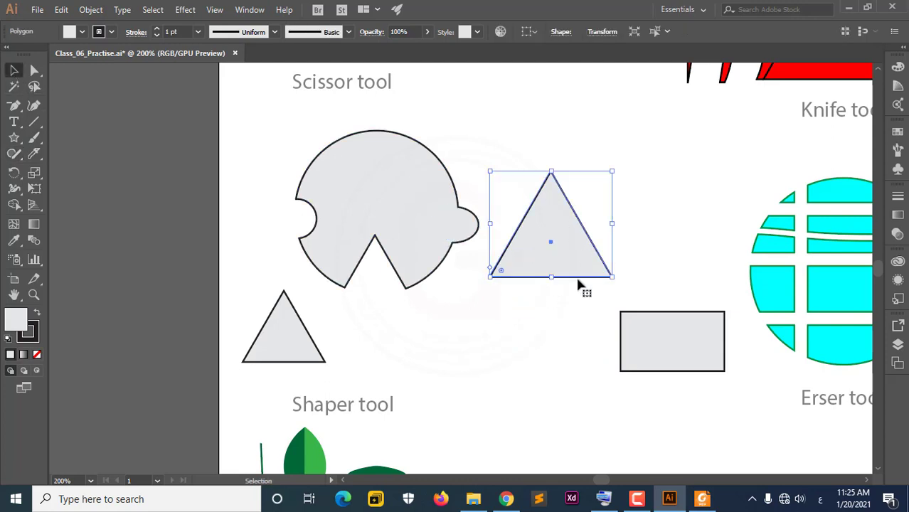
{"action": "left_click", "coordinate": [299, 333]}
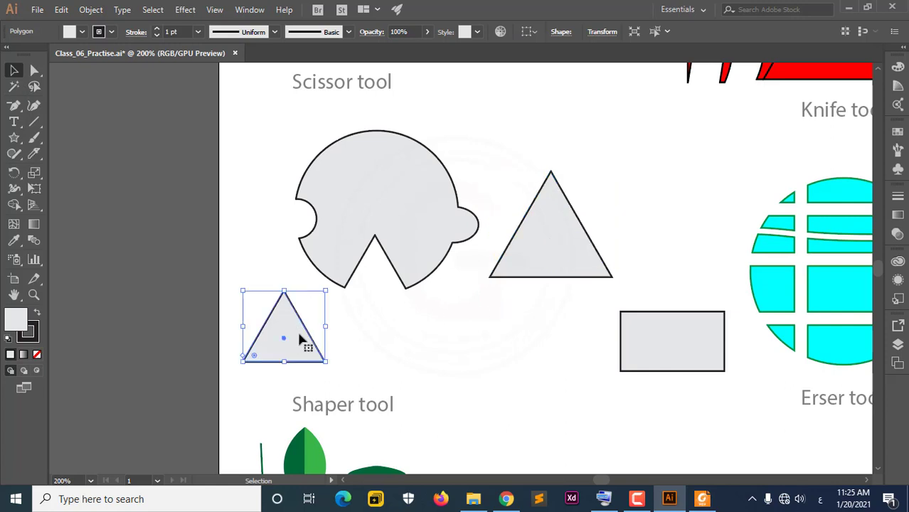
{"action": "left_click", "coordinate": [62, 10]}
{"action": "left_click", "coordinate": [82, 26]}
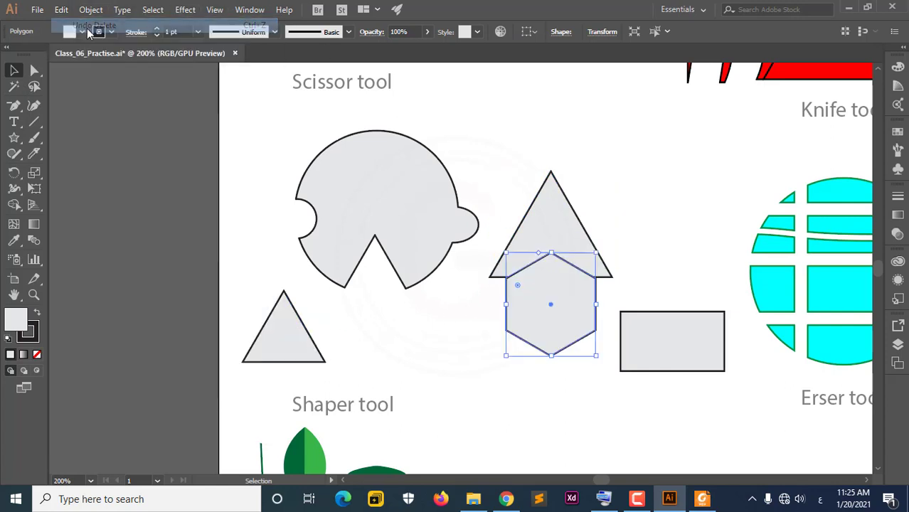
{"action": "left_click", "coordinate": [481, 330]}
{"action": "left_click_drag", "start_coordinate": [550, 284], "coordinate": [551, 285]}
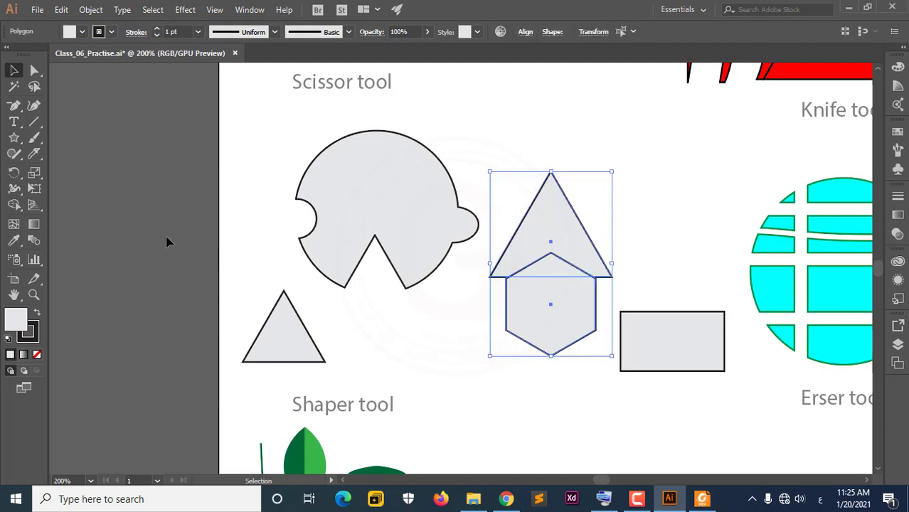
{"action": "left_click", "coordinate": [16, 153]}
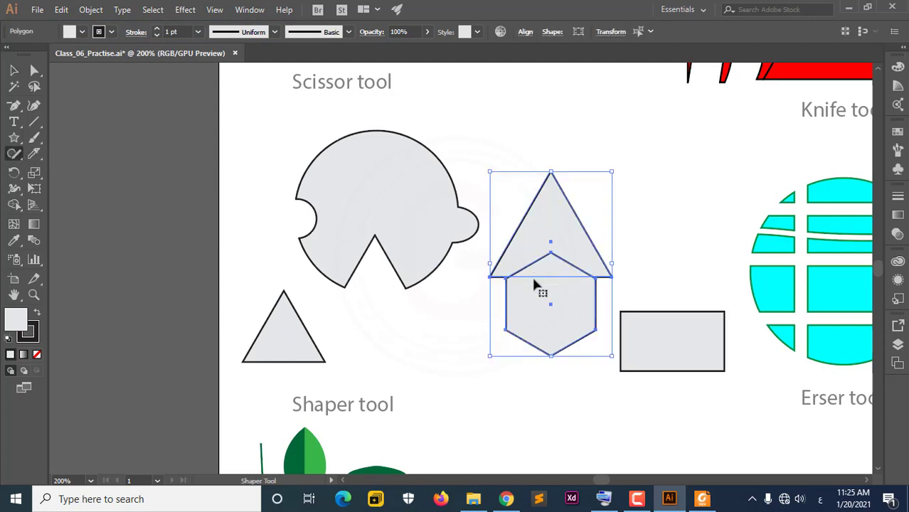
{"action": "left_click", "coordinate": [444, 352]}
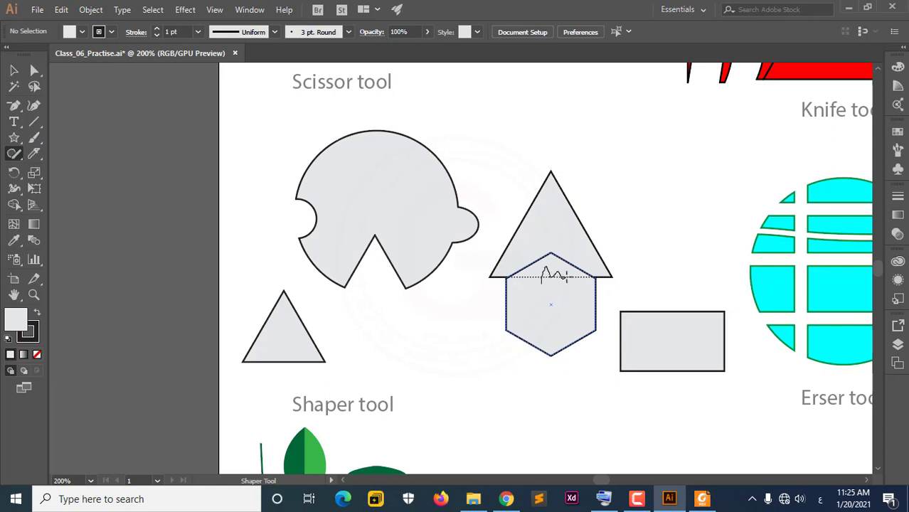
Scribble across the hexagon and triangle to merge them into one arrow, undoing an accidental fill removal.
{"action": "left_click_drag", "start_coordinate": [567, 277], "coordinate": [572, 288]}
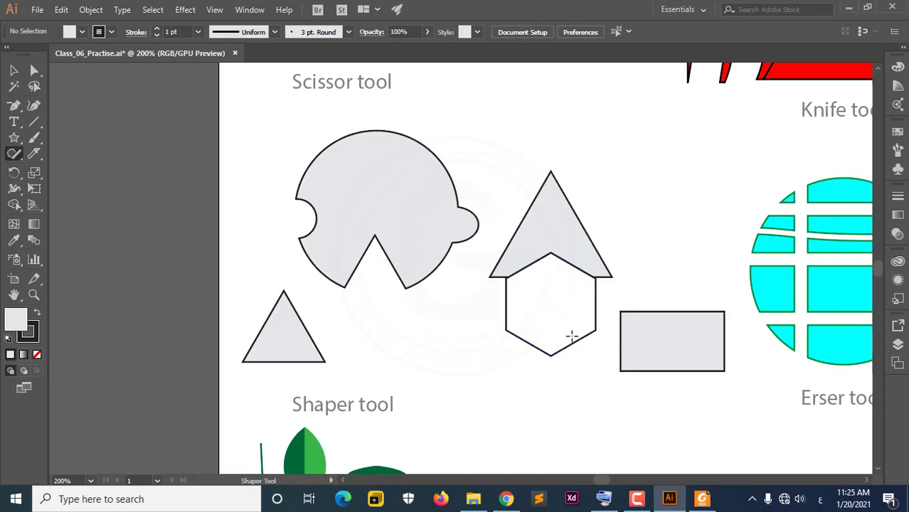
{"action": "left_click", "coordinate": [63, 11]}
{"action": "left_click", "coordinate": [78, 26]}
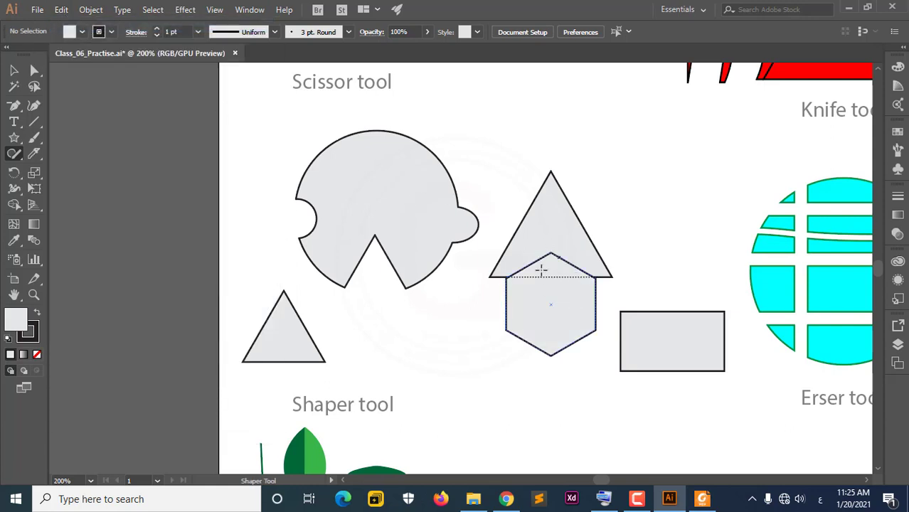
{"action": "mouse_move", "coordinate": [534, 254]}
{"action": "left_mouse_down"}
{"action": "mouse_move", "coordinate": [547, 281]}
{"action": "mouse_move", "coordinate": [572, 270]}
{"action": "left_mouse_up"}
Inside the Shaper group, shrink the hexagon slightly and nudge it up and right.
{"action": "left_click", "coordinate": [11, 71]}
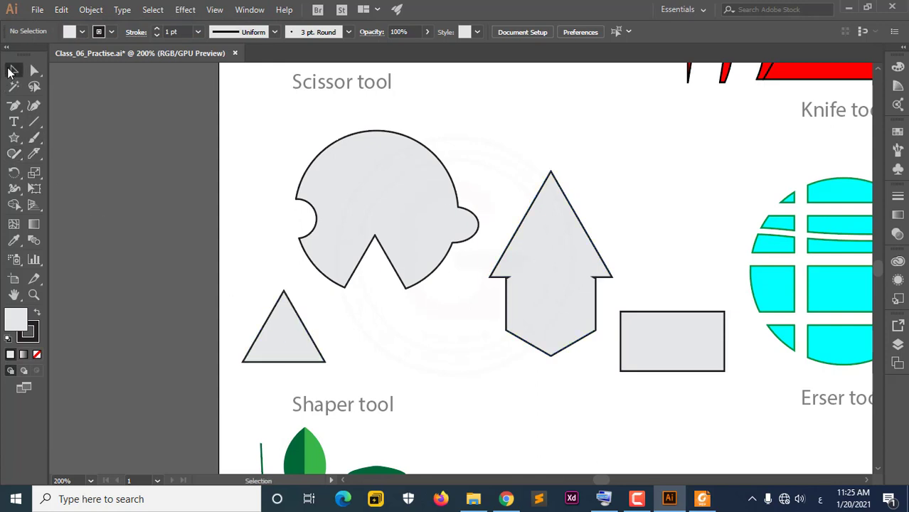
{"action": "left_click", "coordinate": [575, 295]}
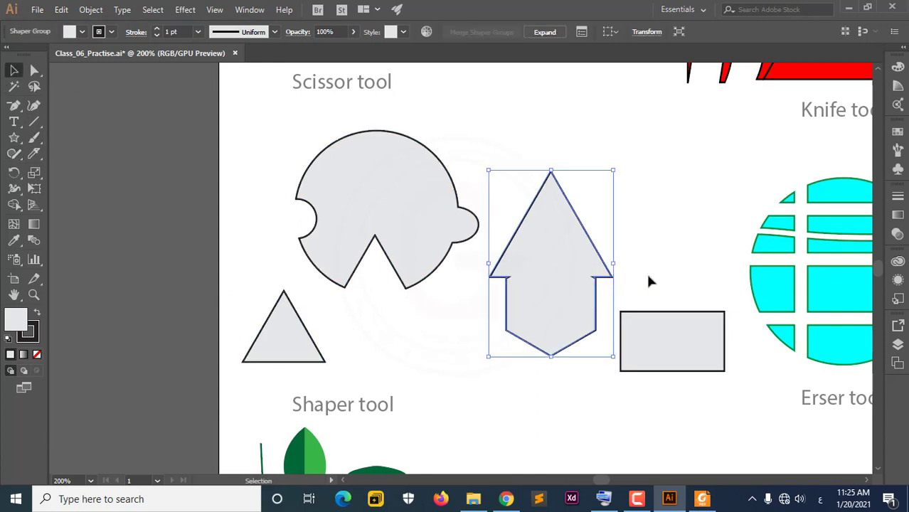
{"action": "left_click", "coordinate": [532, 395]}
{"action": "left_click", "coordinate": [570, 318]}
{"action": "double_click", "coordinate": [570, 318]}
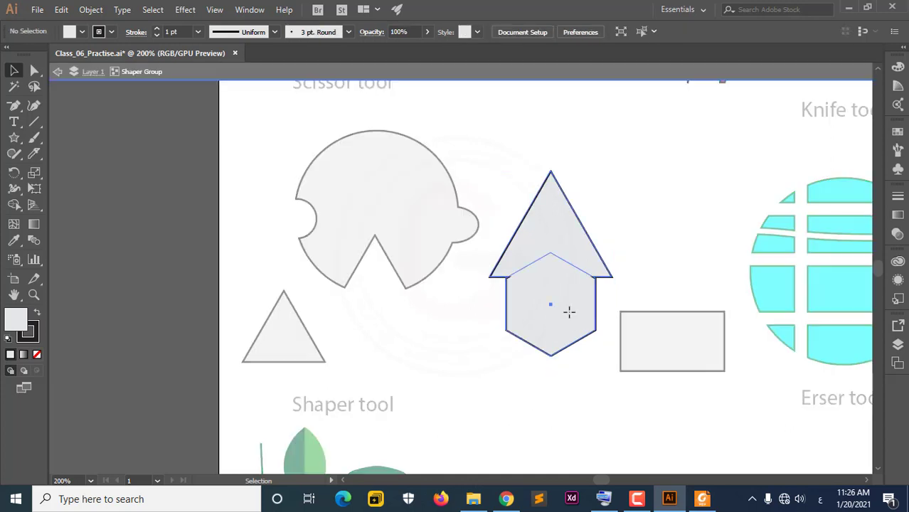
{"action": "left_click", "coordinate": [569, 311]}
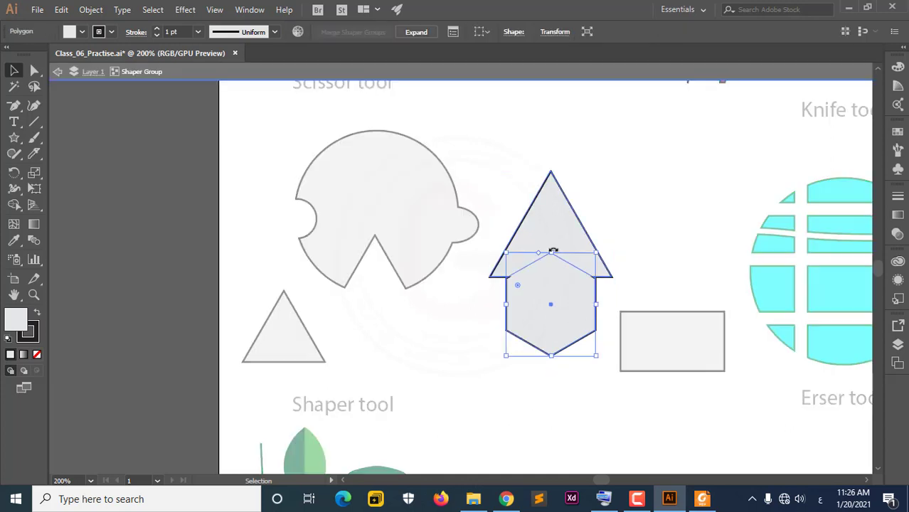
{"action": "left_click_drag", "start_coordinate": [595, 253], "coordinate": [592, 257]}
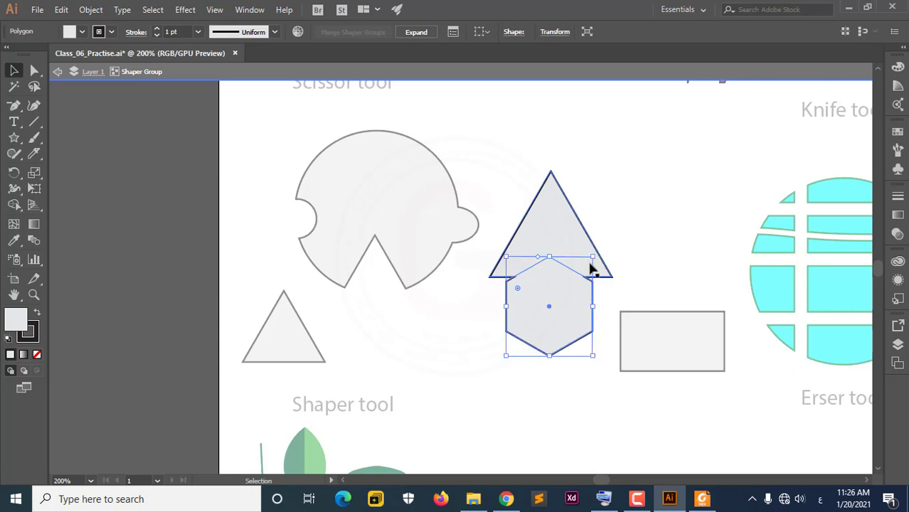
{"action": "left_click_drag", "start_coordinate": [574, 298], "coordinate": [569, 302]}
{"action": "left_click", "coordinate": [600, 376]}
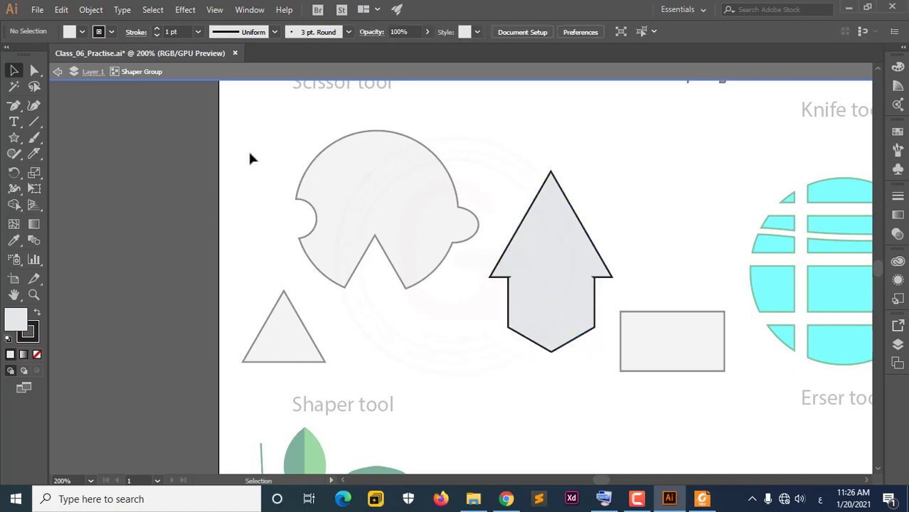
Exit group editing and draw a cloud-like closed loop with the Pencil tool.
{"action": "left_click", "coordinate": [57, 72]}
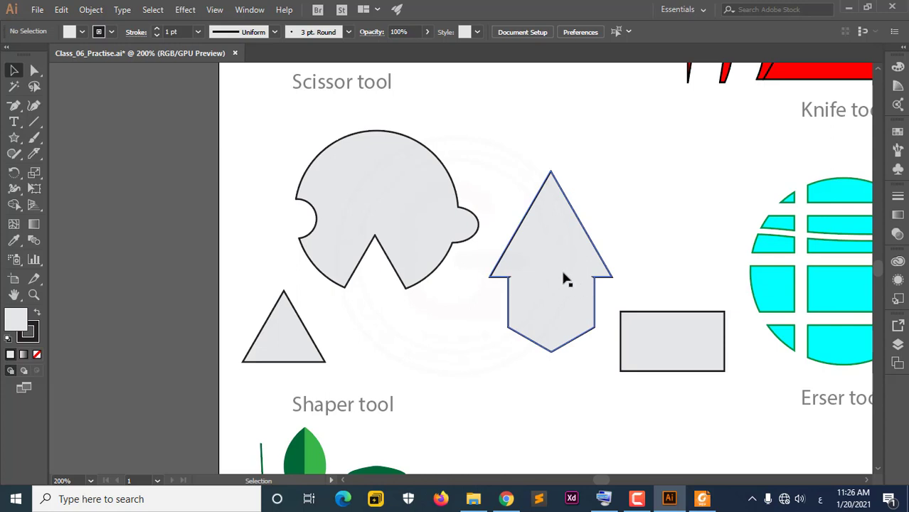
{"action": "scroll", "coordinate": [547, 235], "scroll_direction": "down", "scroll_amount": 3}
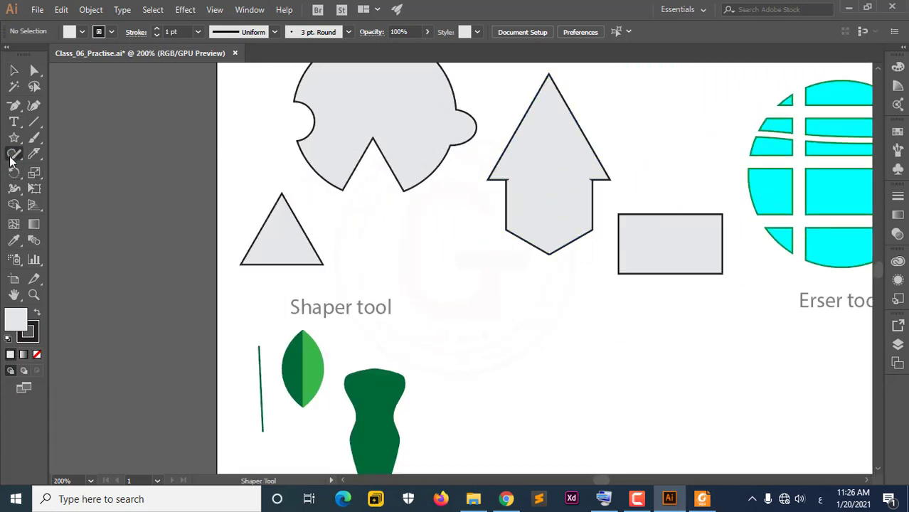
{"action": "left_click", "coordinate": [12, 156]}
{"action": "left_click", "coordinate": [73, 169]}
{"action": "left_click_drag", "start_coordinate": [483, 353], "coordinate": [597, 344]}
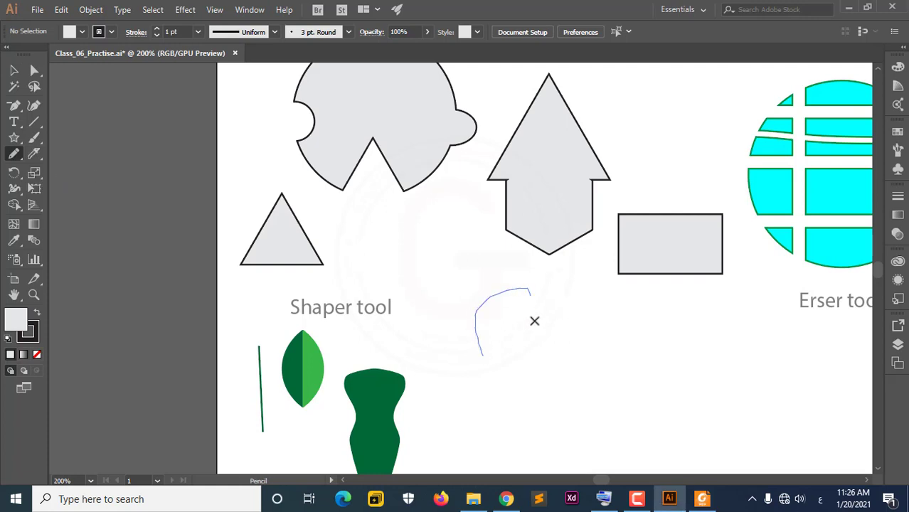
{"action": "left_click_drag", "start_coordinate": [707, 362], "coordinate": [483, 356]}
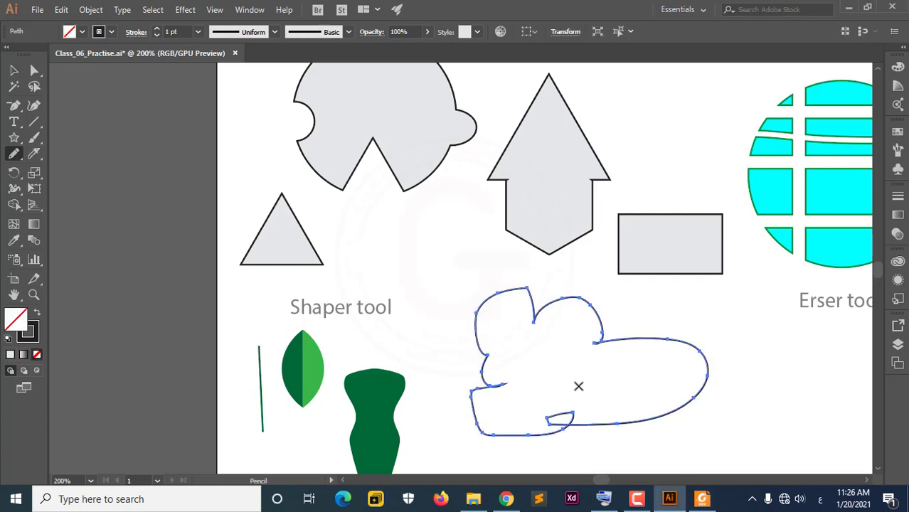
Draw a small looped path below it and raise the Pencil Fidelity toward Smooth.
{"action": "scroll", "coordinate": [640, 339], "scroll_direction": "down", "scroll_amount": 3}
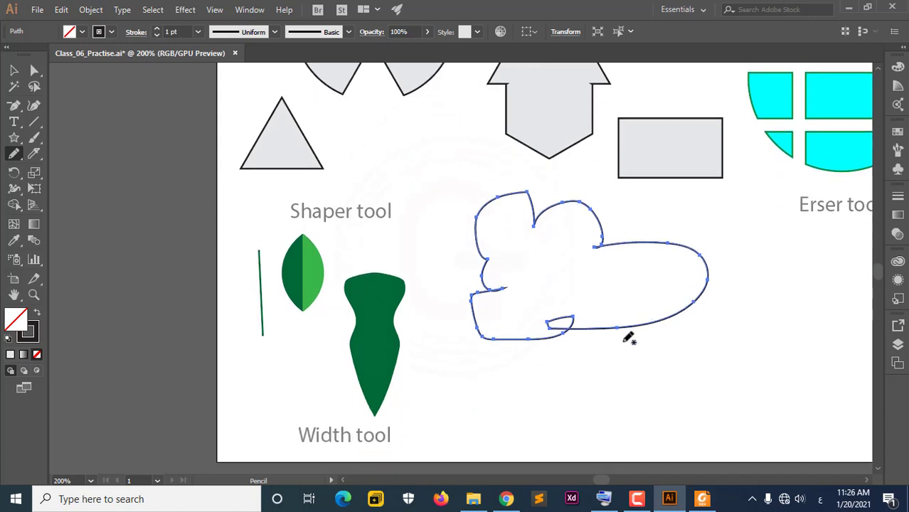
{"action": "mouse_move", "coordinate": [617, 396]}
{"action": "left_mouse_down"}
{"action": "mouse_move", "coordinate": [704, 361]}
{"action": "mouse_move", "coordinate": [602, 396]}
{"action": "left_mouse_up"}
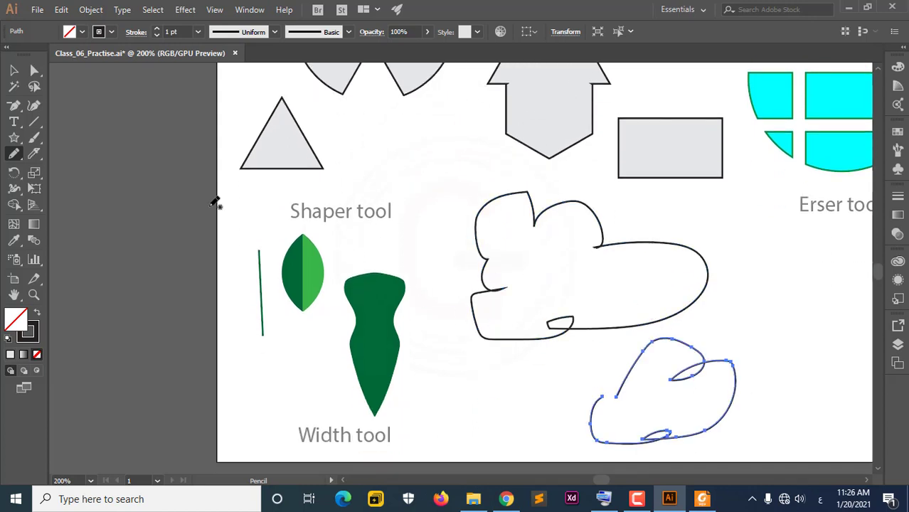
{"action": "double_click", "coordinate": [13, 155]}
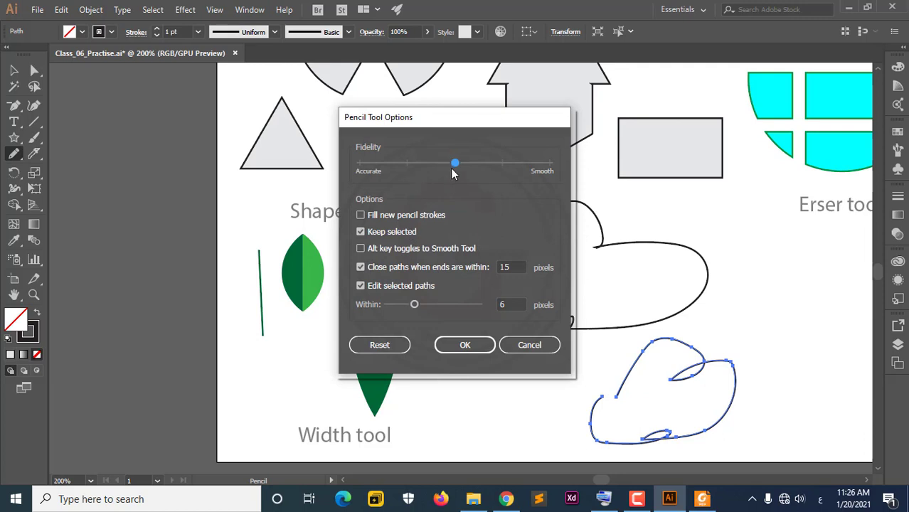
{"action": "left_click_drag", "start_coordinate": [435, 166], "coordinate": [459, 168]}
Smooth the cloud path's left edge and thin the pointed tip at its notch with the Smooth tool.
{"action": "left_click", "coordinate": [528, 345]}
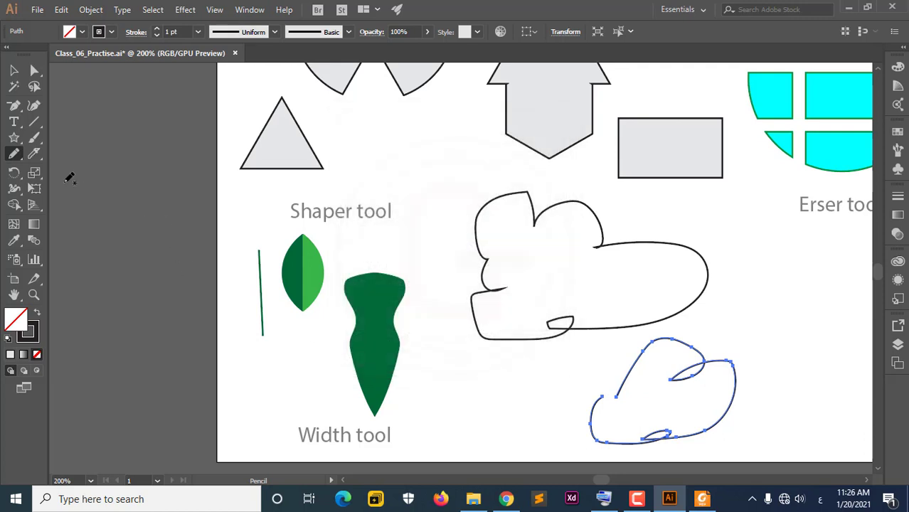
{"action": "right_click", "coordinate": [17, 157]}
{"action": "left_click", "coordinate": [75, 185]}
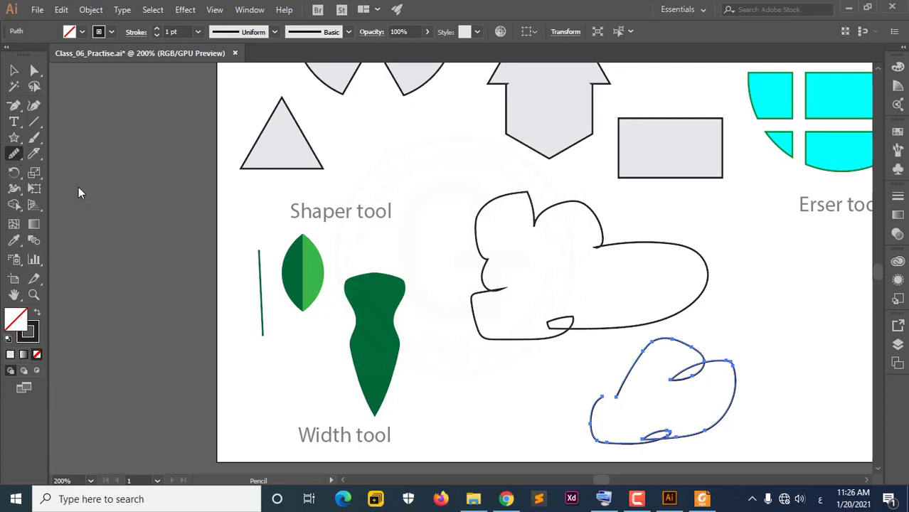
{"action": "left_click_drag", "start_coordinate": [403, 125], "coordinate": [379, 174]}
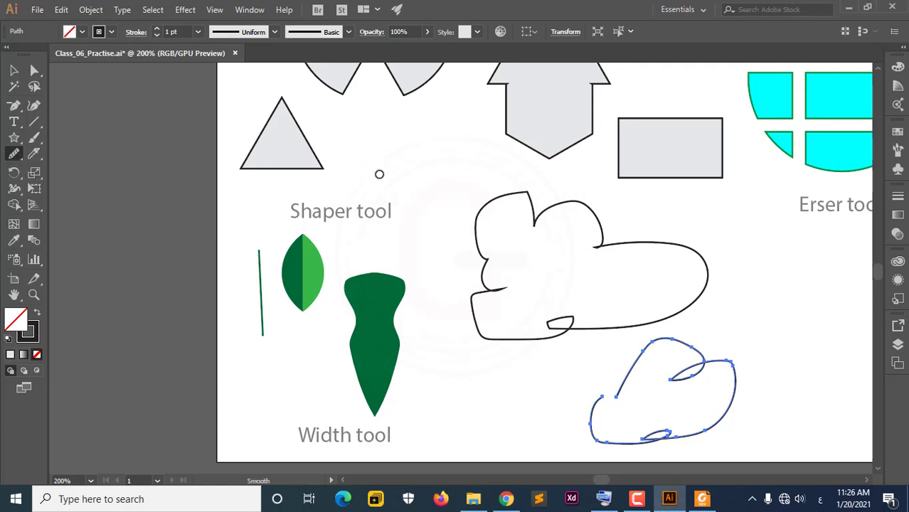
{"action": "left_click_drag", "start_coordinate": [482, 263], "coordinate": [494, 244]}
{"action": "left_click_drag", "start_coordinate": [264, 171], "coordinate": [236, 179]}
{"action": "scroll", "coordinate": [567, 343], "scroll_direction": "up", "scroll_amount": 3}
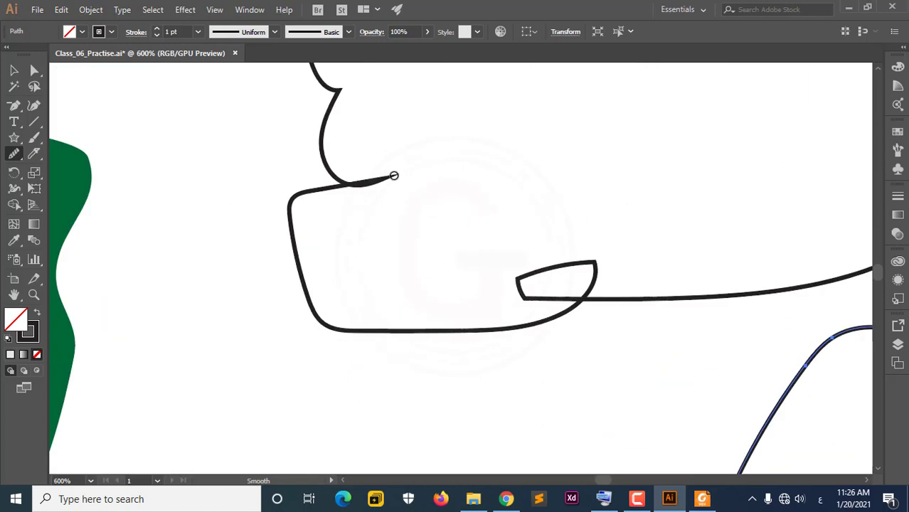
{"action": "left_click_drag", "start_coordinate": [394, 176], "coordinate": [345, 180]}
Select the Pencil tool and move its Fidelity slider toward Accurate.
{"action": "left_click", "coordinate": [15, 153]}
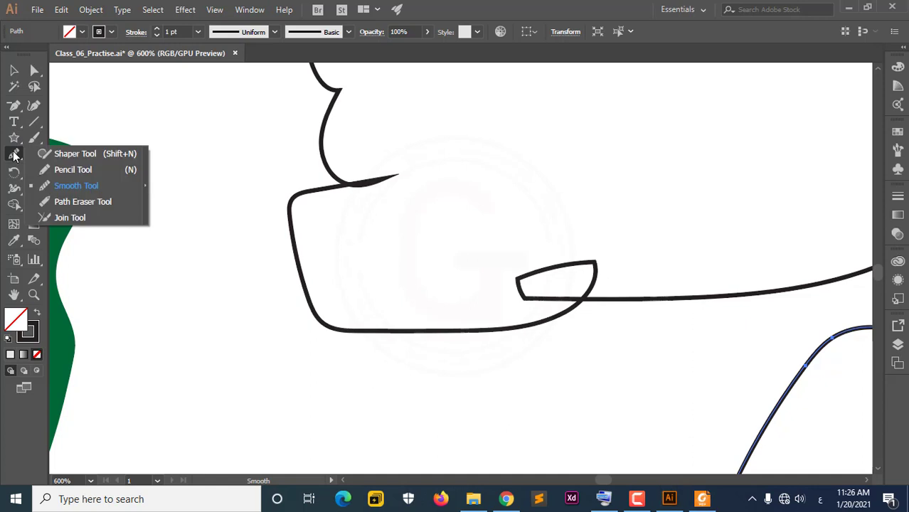
{"action": "left_click", "coordinate": [83, 174]}
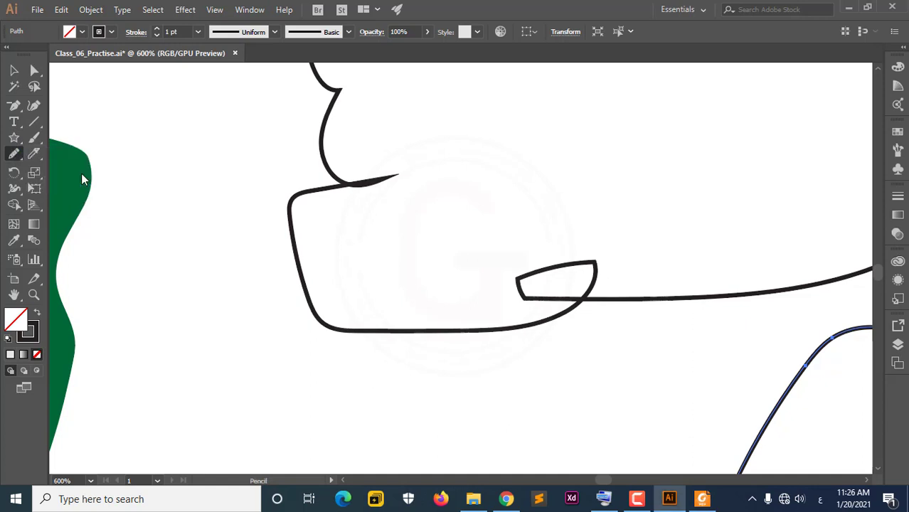
{"action": "double_click", "coordinate": [14, 154]}
{"action": "left_click_drag", "start_coordinate": [455, 163], "coordinate": [409, 162]}
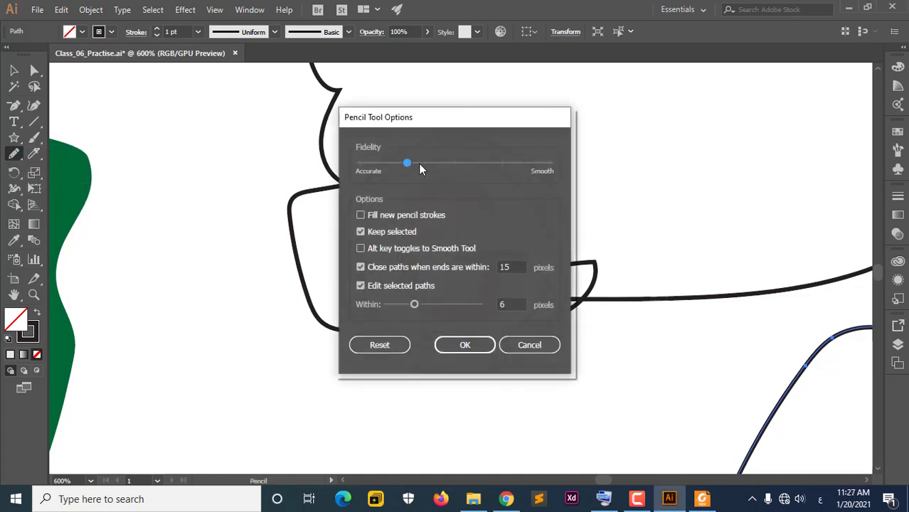
{"action": "left_click", "coordinate": [464, 345]}
Draw a short wavy squiggle and a longer wavy line lower on the artboard.
{"action": "left_click_drag", "start_coordinate": [193, 218], "coordinate": [302, 172]}
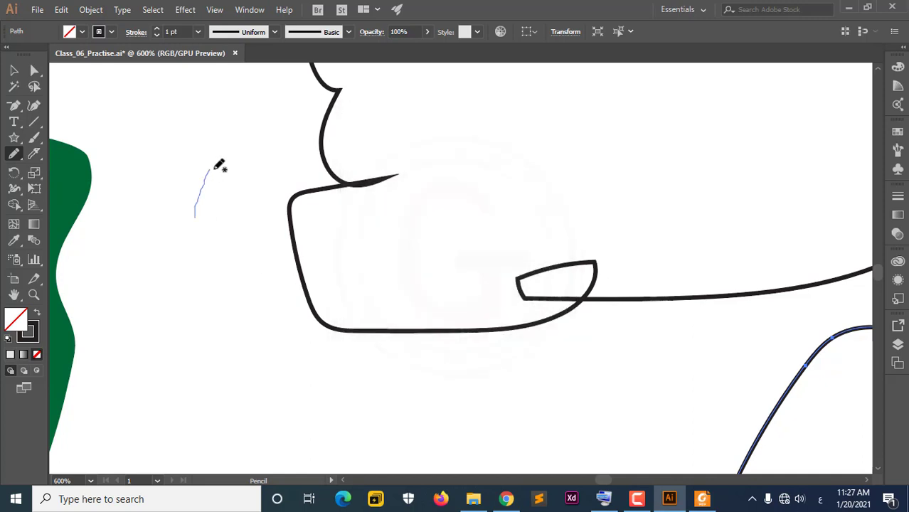
{"action": "scroll", "coordinate": [266, 279], "scroll_direction": "down", "scroll_amount": 1}
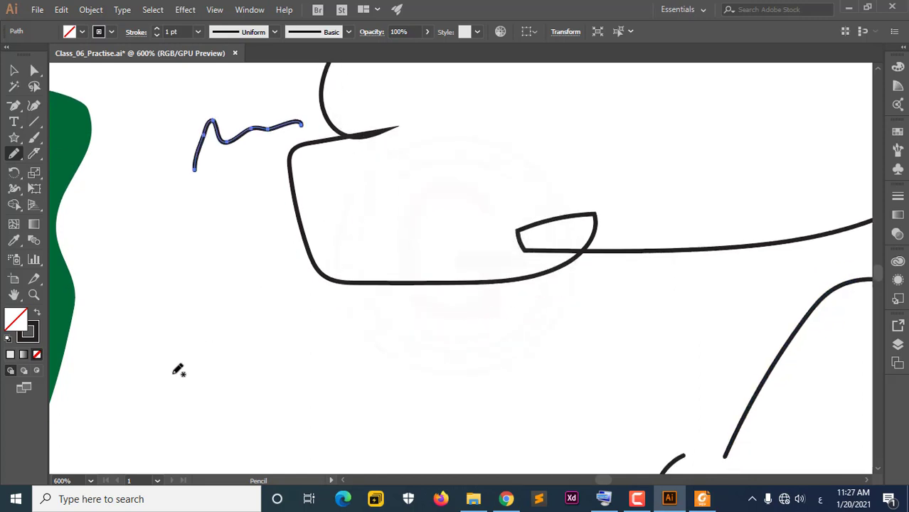
{"action": "left_click_drag", "start_coordinate": [170, 373], "coordinate": [483, 347]}
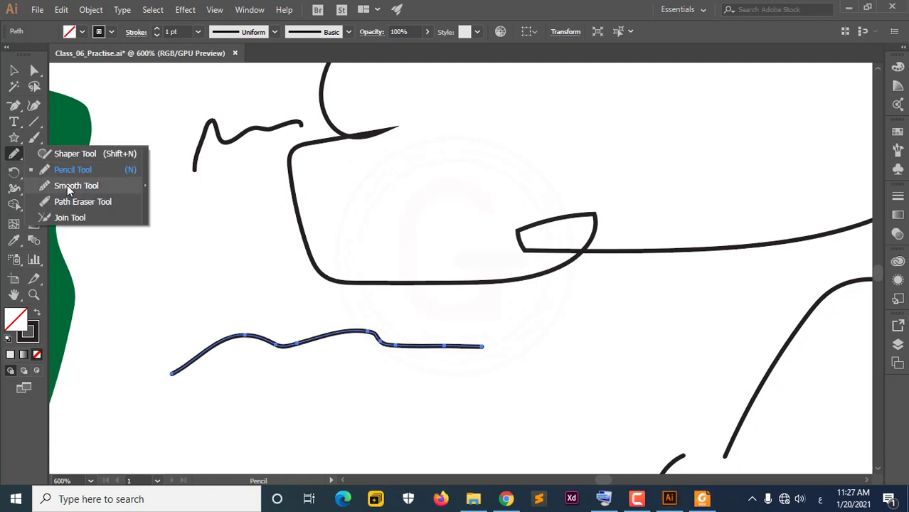
Use the Smooth Tool to even out the bends and bumps along the longer wavy line's right part.
{"action": "left_click_drag", "start_coordinate": [14, 162], "coordinate": [64, 184]}
{"action": "left_click_drag", "start_coordinate": [176, 369], "coordinate": [376, 331]}
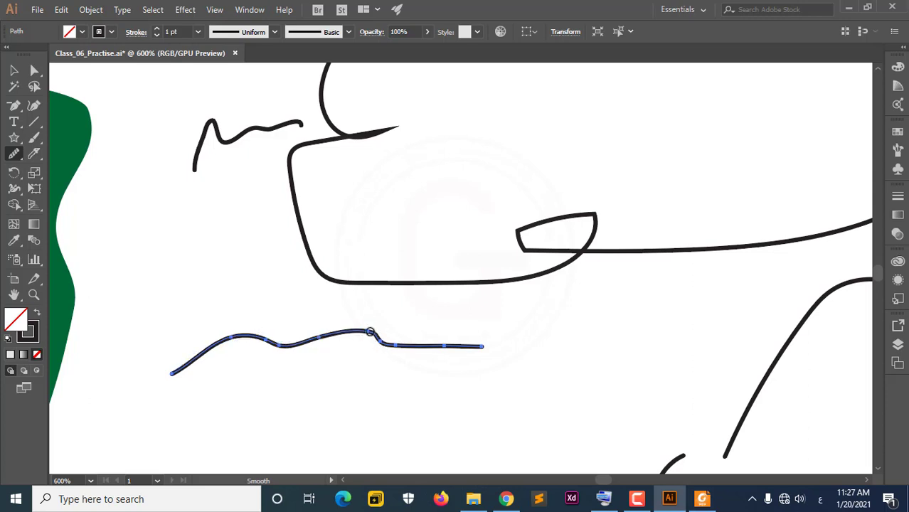
{"action": "left_click_drag", "start_coordinate": [370, 332], "coordinate": [485, 355]}
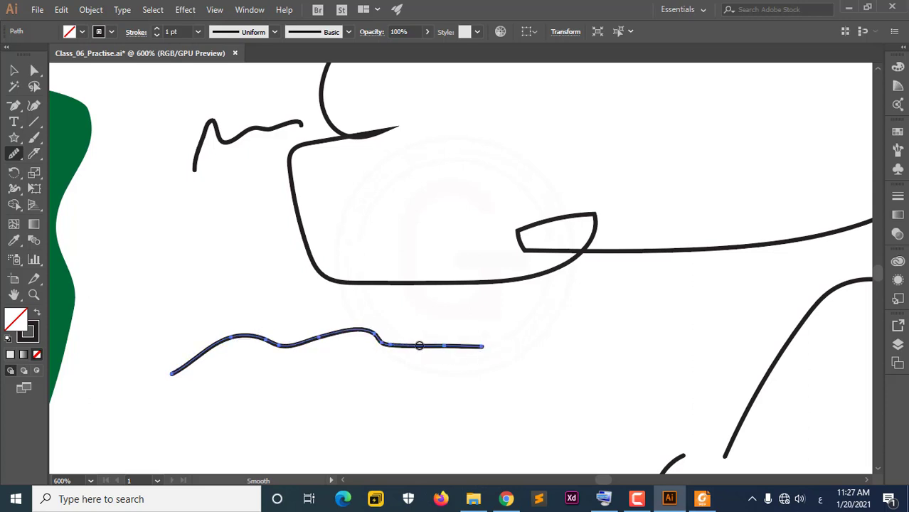
{"action": "mouse_move", "coordinate": [419, 345]}
{"action": "left_mouse_down"}
{"action": "mouse_move", "coordinate": [302, 331]}
{"action": "mouse_move", "coordinate": [508, 348]}
{"action": "left_mouse_up"}
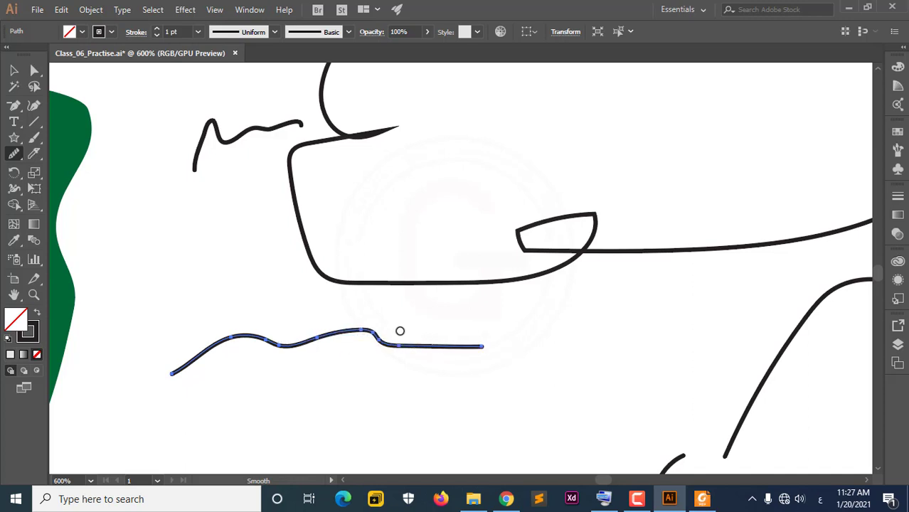
{"action": "left_click_drag", "start_coordinate": [380, 339], "coordinate": [456, 341]}
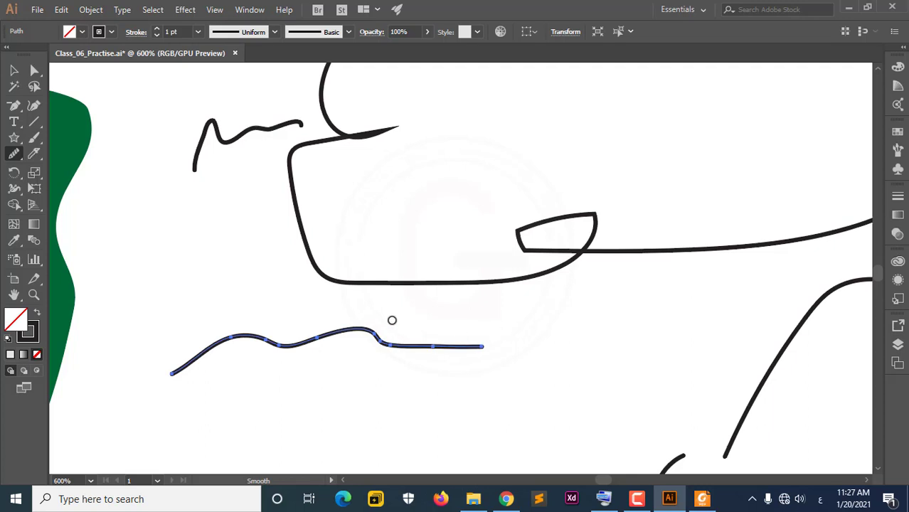
{"action": "scroll", "coordinate": [433, 356], "scroll_direction": "up", "scroll_amount": 2}
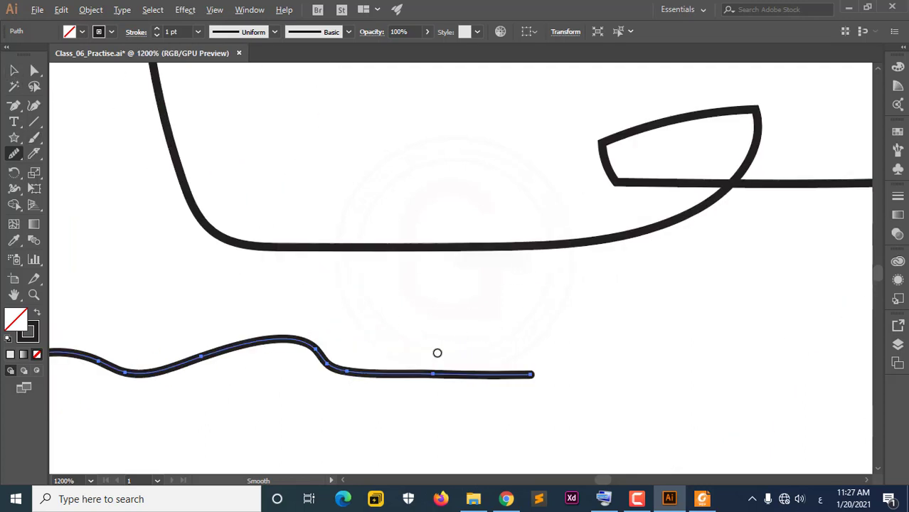
{"action": "scroll", "coordinate": [437, 353], "scroll_direction": "down", "scroll_amount": 2}
With the Path Eraser, cut out the wavy line's middle, then try erasing the pieces and squiggle.
{"action": "right_click", "coordinate": [18, 162]}
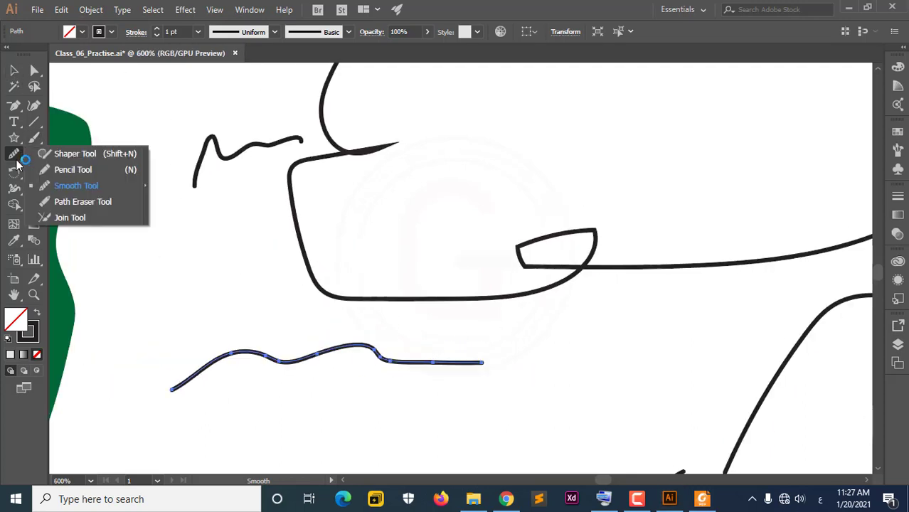
{"action": "left_click", "coordinate": [83, 207]}
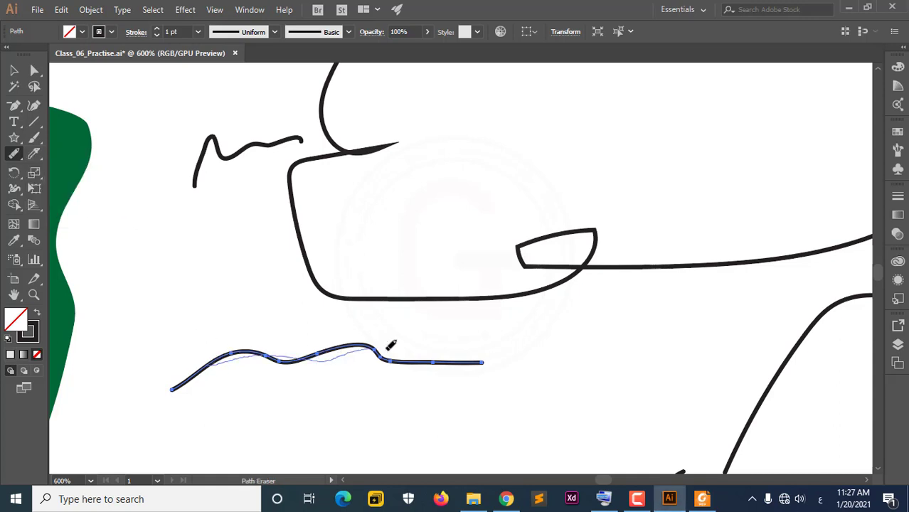
{"action": "left_click_drag", "start_coordinate": [212, 359], "coordinate": [442, 356]}
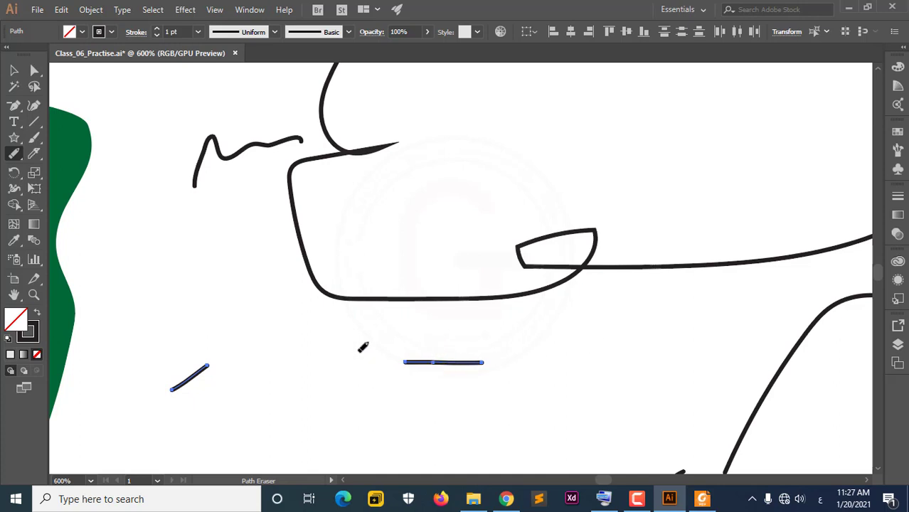
{"action": "left_click_drag", "start_coordinate": [173, 369], "coordinate": [266, 369]}
{"action": "left_click_drag", "start_coordinate": [426, 300], "coordinate": [469, 305]}
{"action": "left_click_drag", "start_coordinate": [211, 114], "coordinate": [329, 150]}
Select the large outline path and try erasing along its bottom edge.
{"action": "right_click", "coordinate": [14, 153]}
{"action": "left_click", "coordinate": [15, 70]}
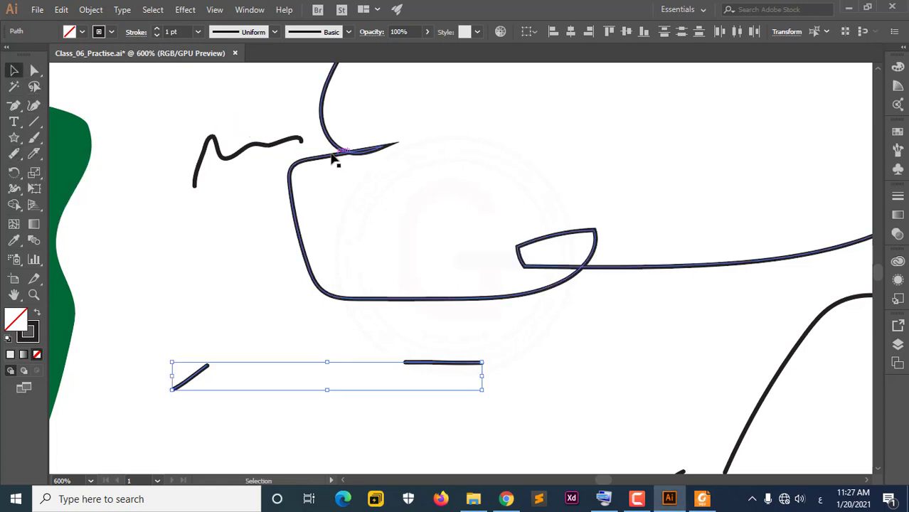
{"action": "left_click", "coordinate": [334, 158]}
{"action": "left_click", "coordinate": [340, 158]}
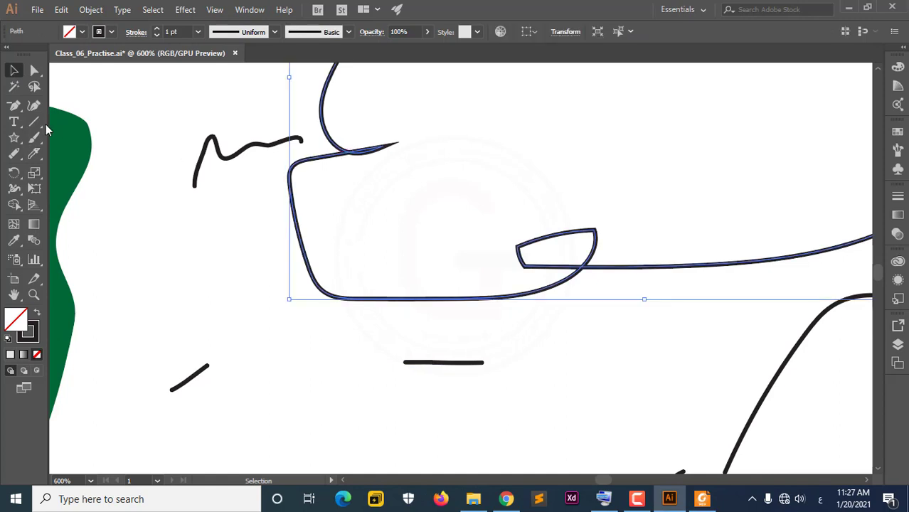
{"action": "left_click", "coordinate": [14, 153]}
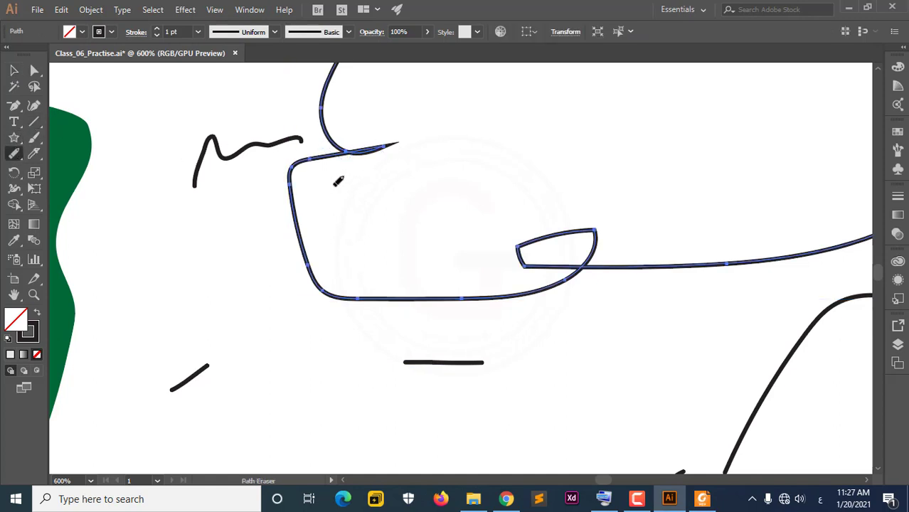
{"action": "left_click_drag", "start_coordinate": [296, 288], "coordinate": [538, 294]}
Pick the Join Tool and select the rabbit outline's anchor points with Direct Selection.
{"action": "right_click", "coordinate": [14, 153]}
{"action": "left_click", "coordinate": [56, 218]}
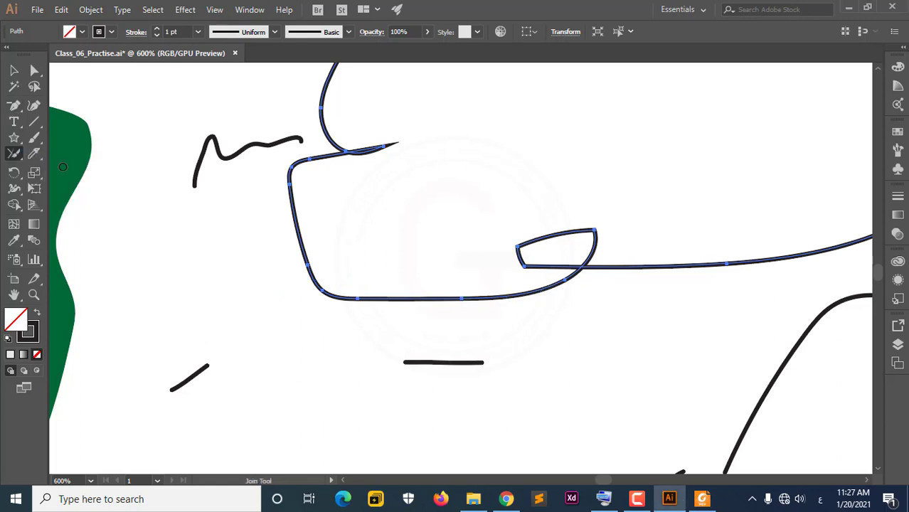
{"action": "scroll", "coordinate": [93, 162], "scroll_direction": "down", "scroll_amount": 4}
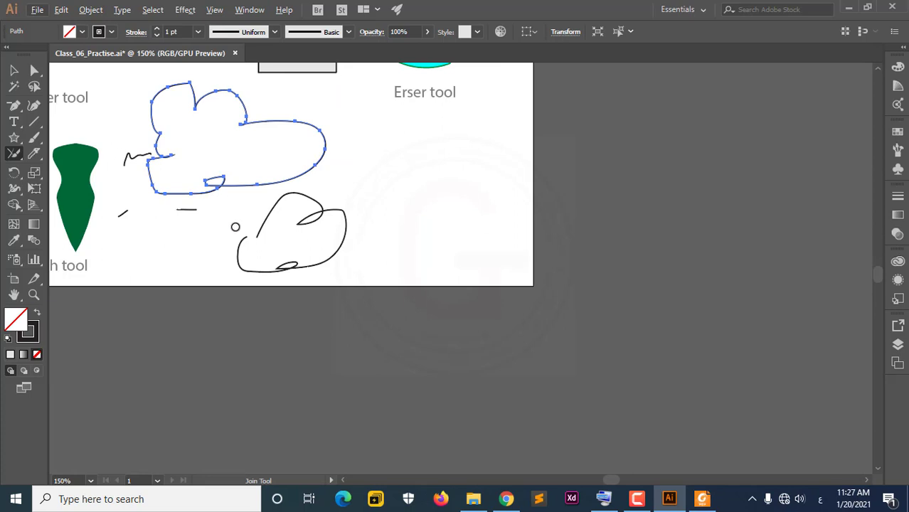
{"action": "scroll", "coordinate": [246, 219], "scroll_direction": "down", "scroll_amount": 2}
{"action": "scroll", "coordinate": [245, 219], "scroll_direction": "down", "scroll_amount": 1}
{"action": "scroll", "coordinate": [247, 204], "scroll_direction": "up", "scroll_amount": 3}
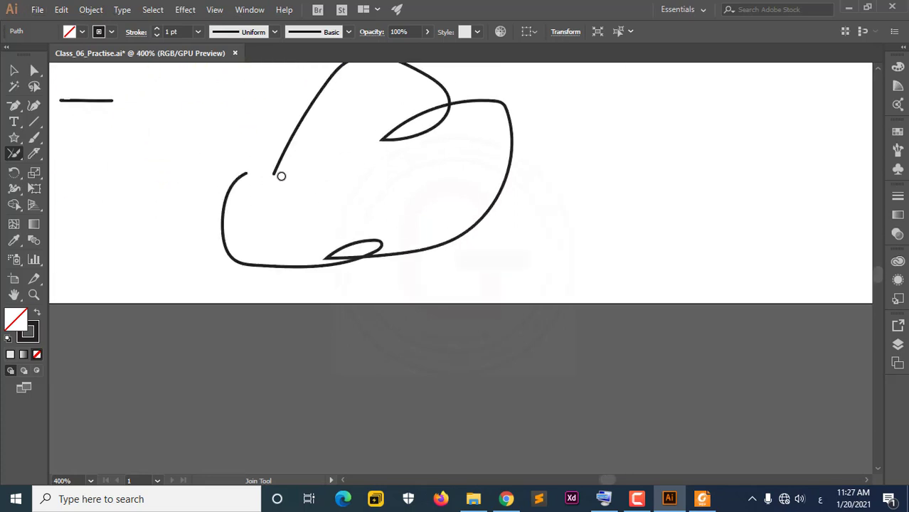
{"action": "left_click", "coordinate": [14, 70]}
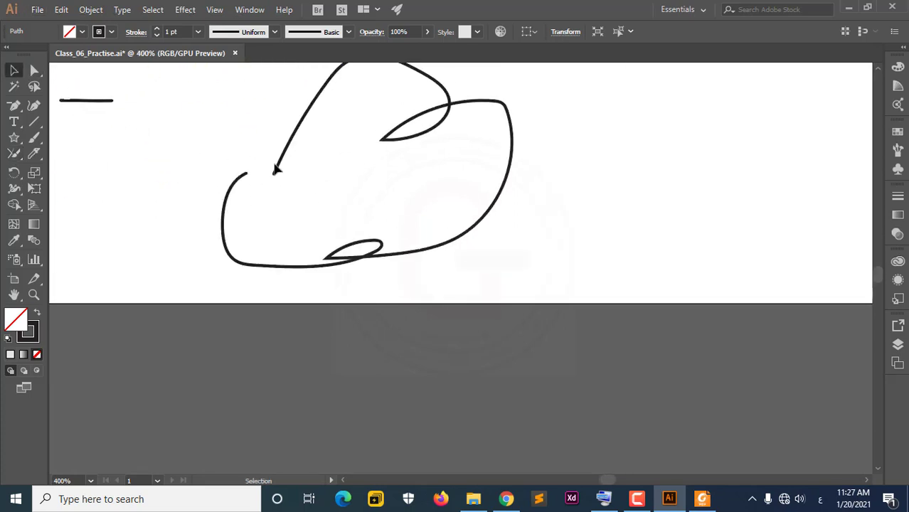
{"action": "left_click", "coordinate": [276, 168]}
{"action": "left_click", "coordinate": [200, 156]}
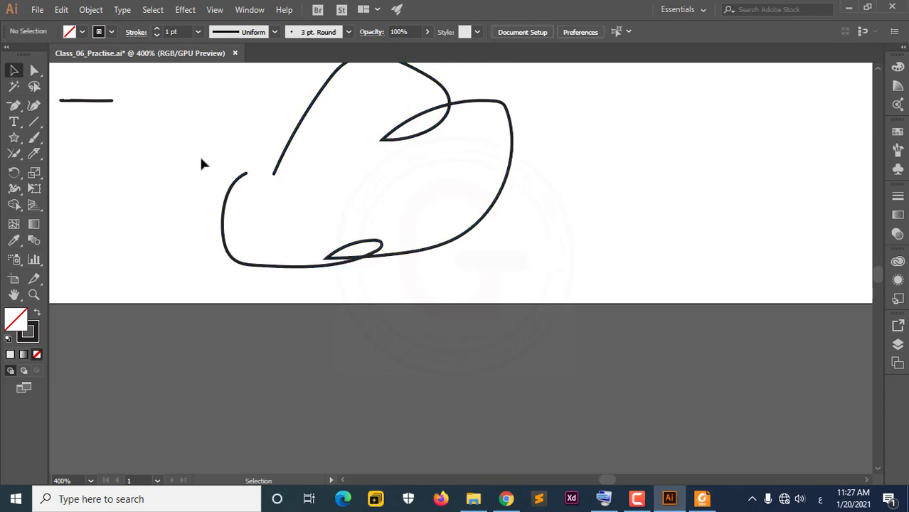
{"action": "left_click", "coordinate": [34, 70]}
{"action": "left_click_drag", "start_coordinate": [234, 168], "coordinate": [303, 208]}
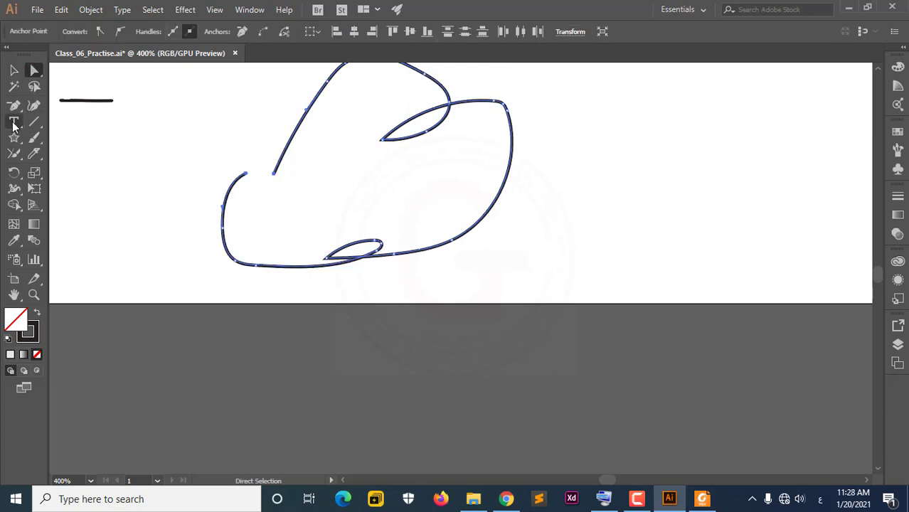
Join the rabbit outline's two open ends, then undo that join.
{"action": "left_click", "coordinate": [13, 154]}
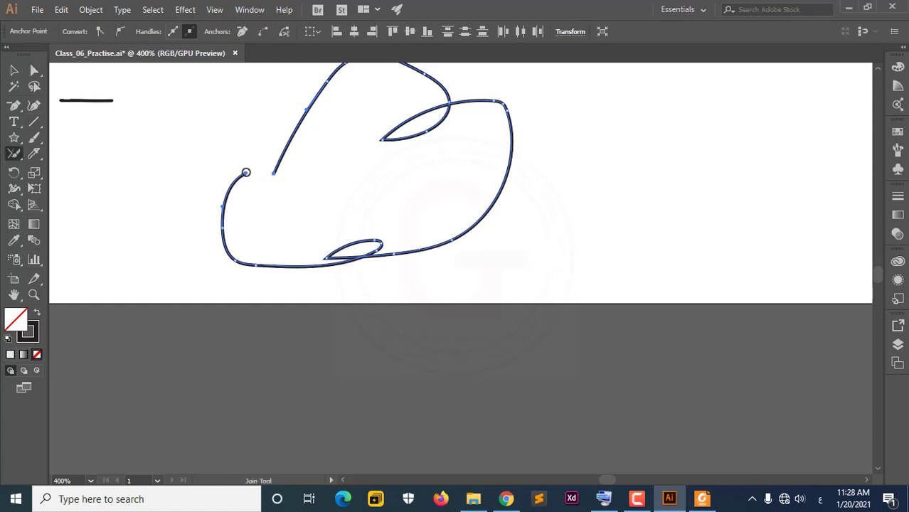
{"action": "left_click_drag", "start_coordinate": [245, 172], "coordinate": [277, 171]}
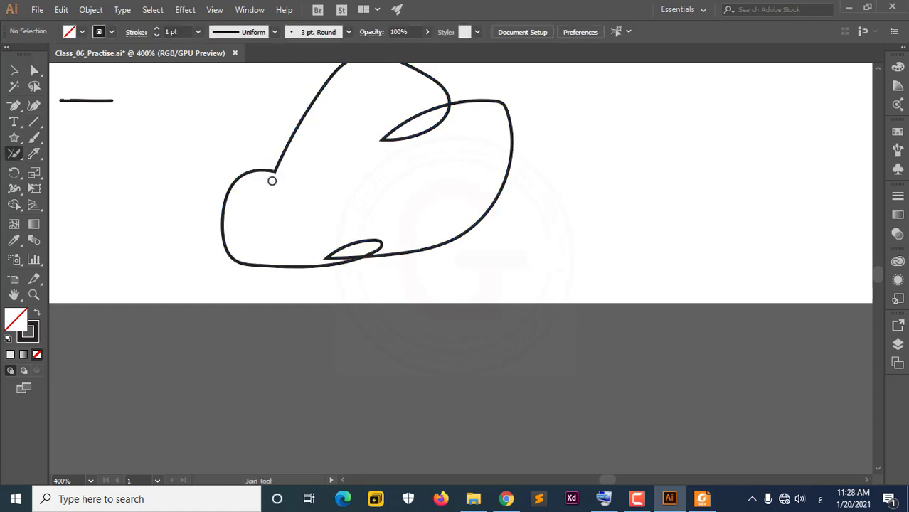
{"action": "scroll", "coordinate": [267, 181], "scroll_direction": "up", "scroll_amount": 4}
{"action": "scroll", "coordinate": [261, 182], "scroll_direction": "down", "scroll_amount": 3}
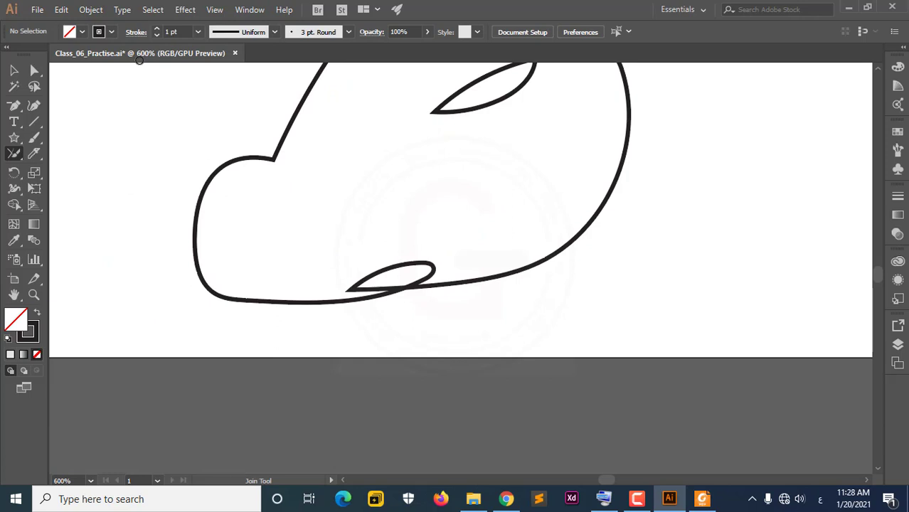
{"action": "left_click", "coordinate": [61, 10]}
{"action": "left_click", "coordinate": [83, 25]}
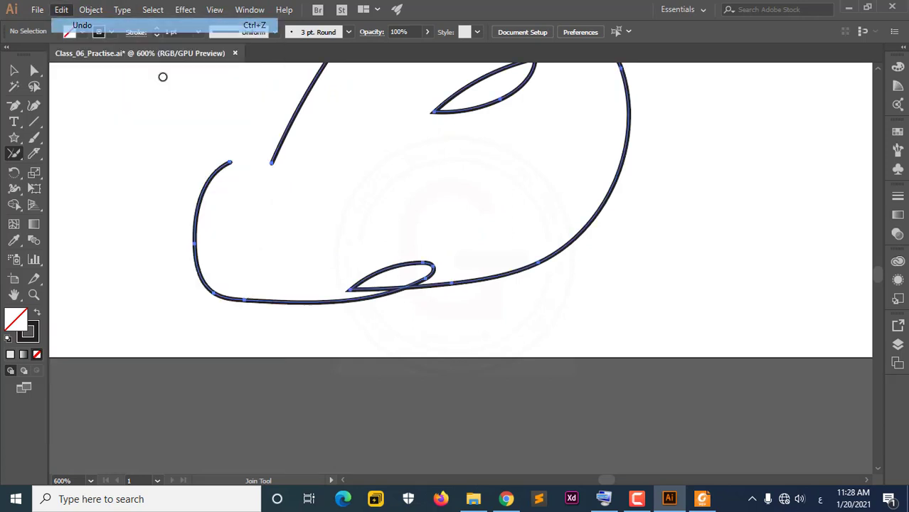
Reselect the rabbit outline and join its two open ends again.
{"action": "key", "text": "v"}
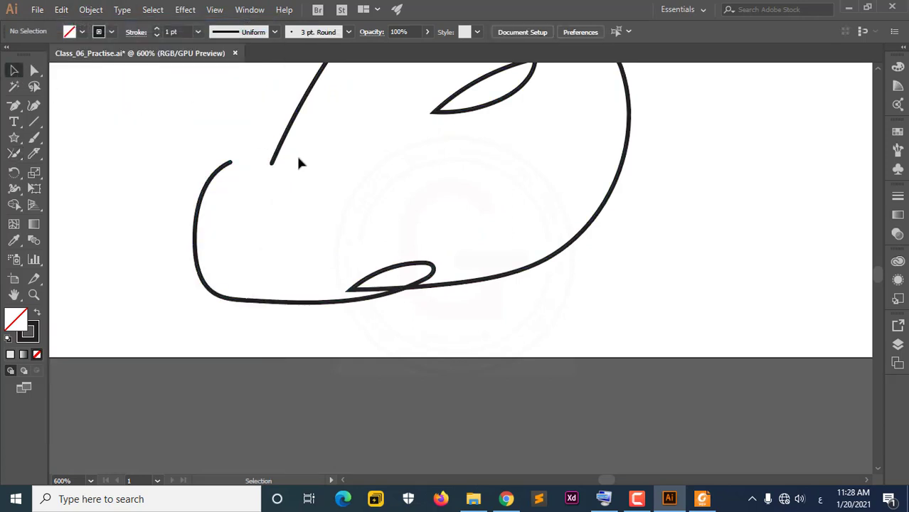
{"action": "left_click", "coordinate": [232, 160]}
{"action": "left_click", "coordinate": [226, 205]}
{"action": "left_click", "coordinate": [228, 165]}
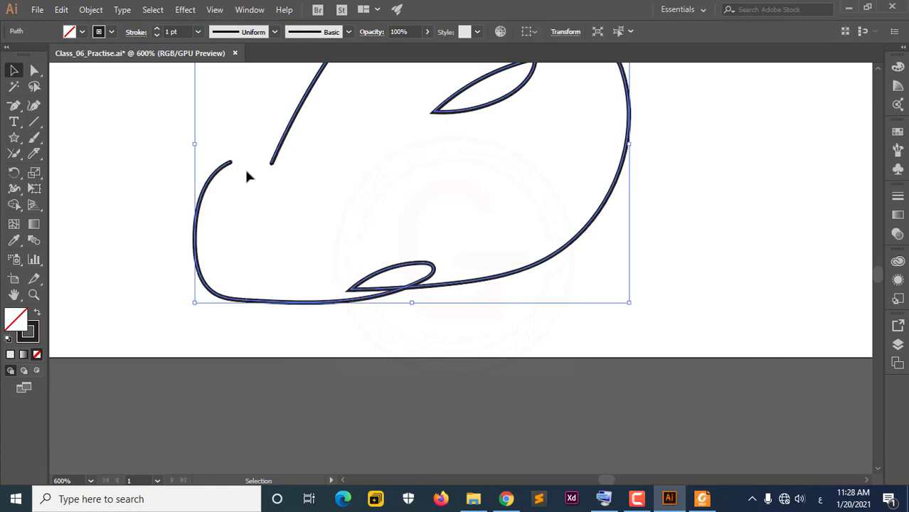
{"action": "left_click", "coordinate": [111, 154]}
{"action": "left_click", "coordinate": [14, 153]}
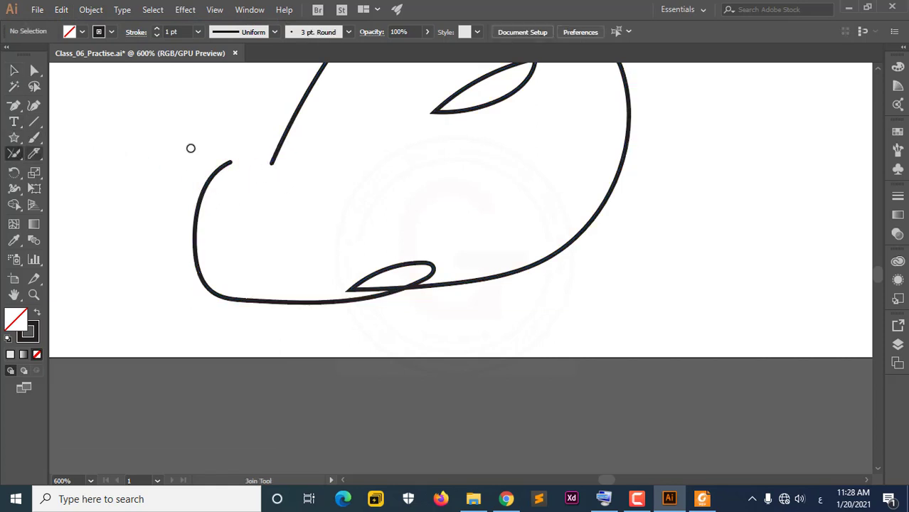
{"action": "left_click_drag", "start_coordinate": [227, 162], "coordinate": [273, 162]}
Return to the Selection tool and bring the top of the artboard into view.
{"action": "left_click", "coordinate": [20, 76]}
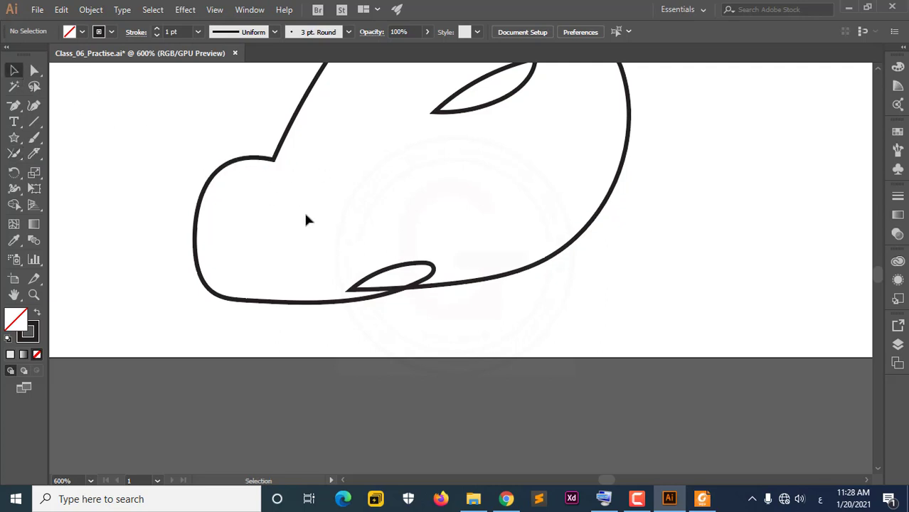
{"action": "scroll", "coordinate": [323, 216], "scroll_direction": "down", "scroll_amount": 3}
{"action": "scroll", "coordinate": [325, 222], "scroll_direction": "down", "scroll_amount": 3}
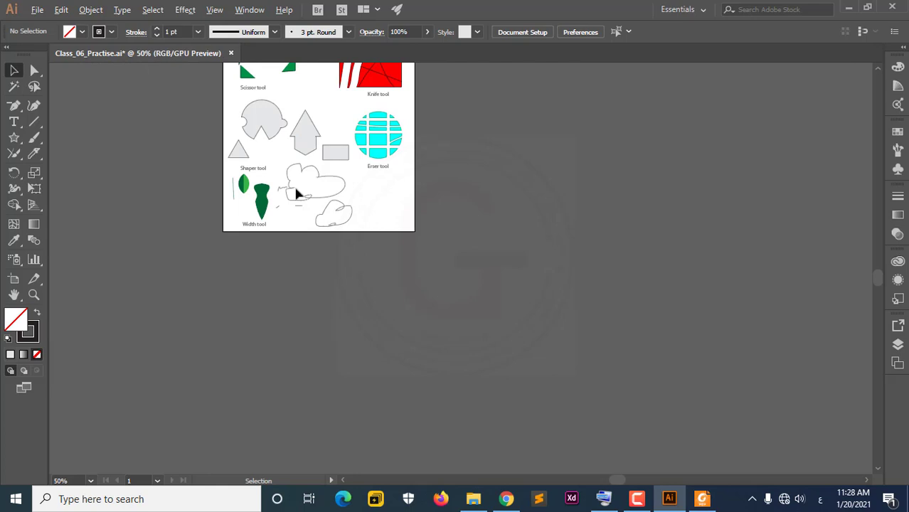
{"action": "left_click_drag", "start_coordinate": [294, 193], "coordinate": [308, 241]}
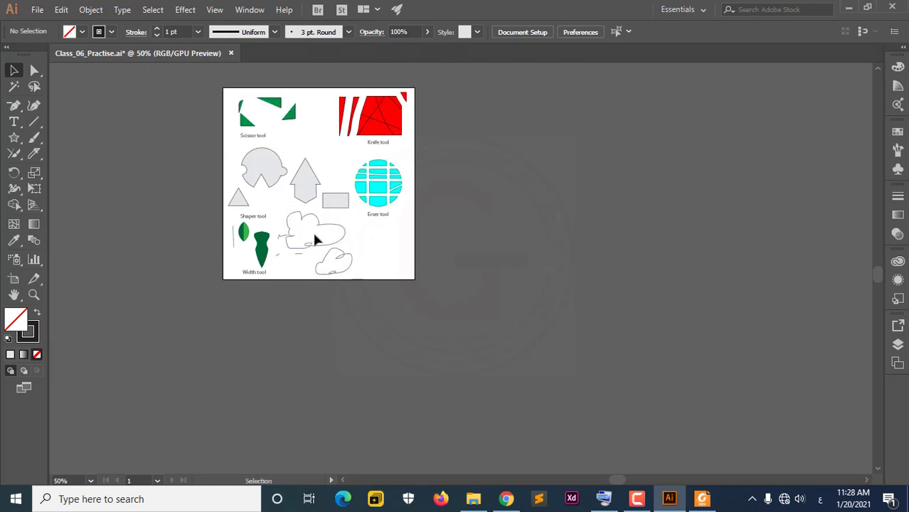
{"action": "scroll", "coordinate": [306, 197], "scroll_direction": "up", "scroll_amount": 2}
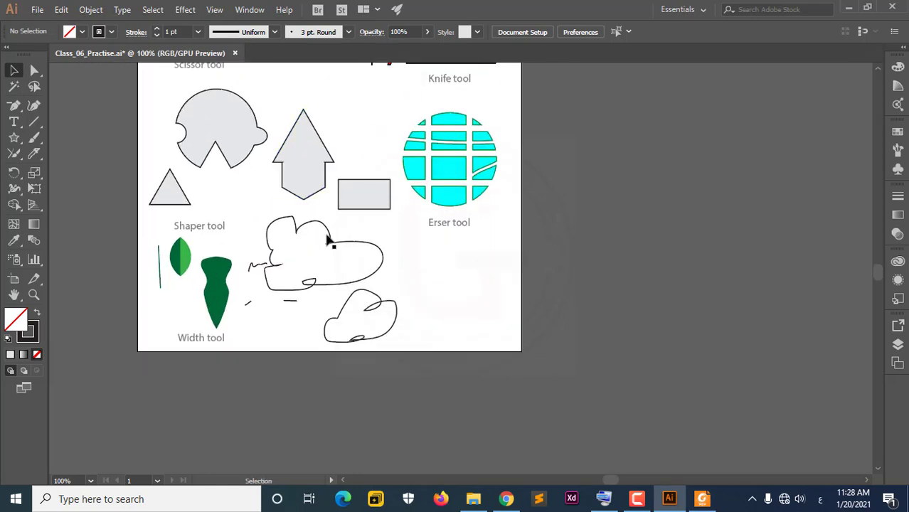
{"action": "scroll", "coordinate": [327, 234], "scroll_direction": "up", "scroll_amount": 3}
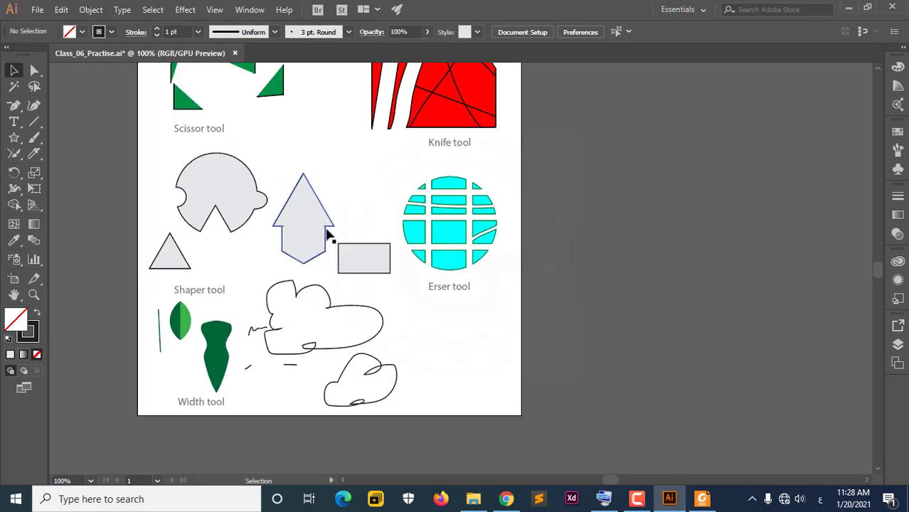
Bring Foxit Reader to the front from the taskbar to show the syllabus PDF.
{"action": "left_click", "coordinate": [702, 499]}
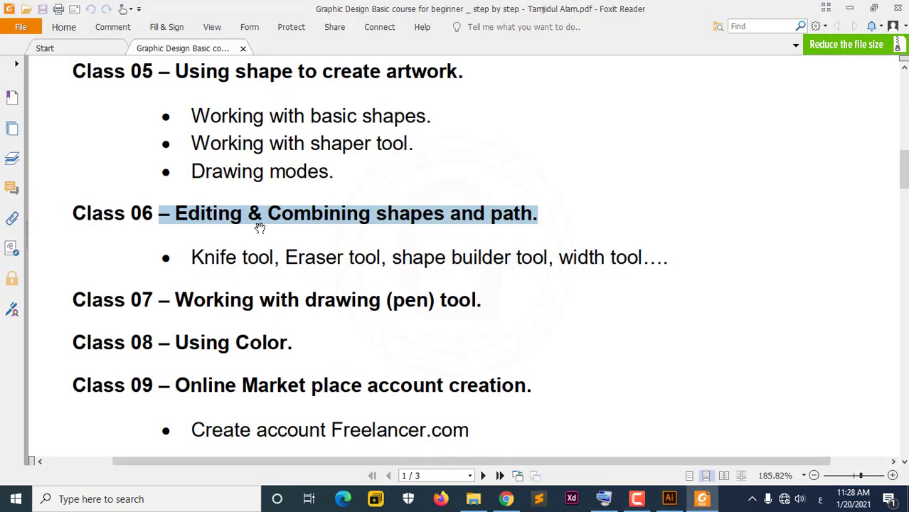